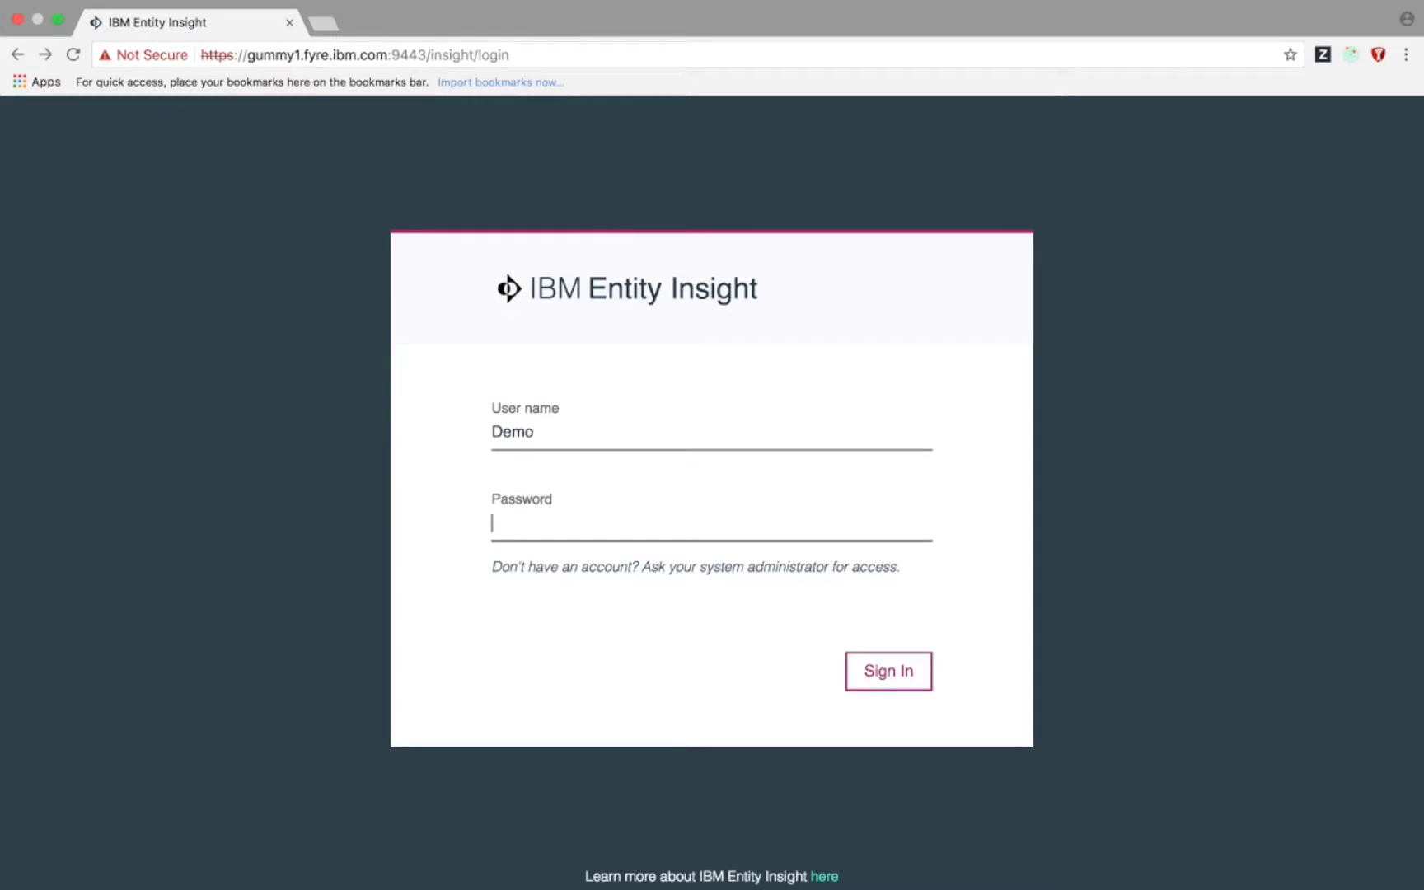
- Sign in with the account password and go to the workspace's Collections page
text(demo)
key(Return)
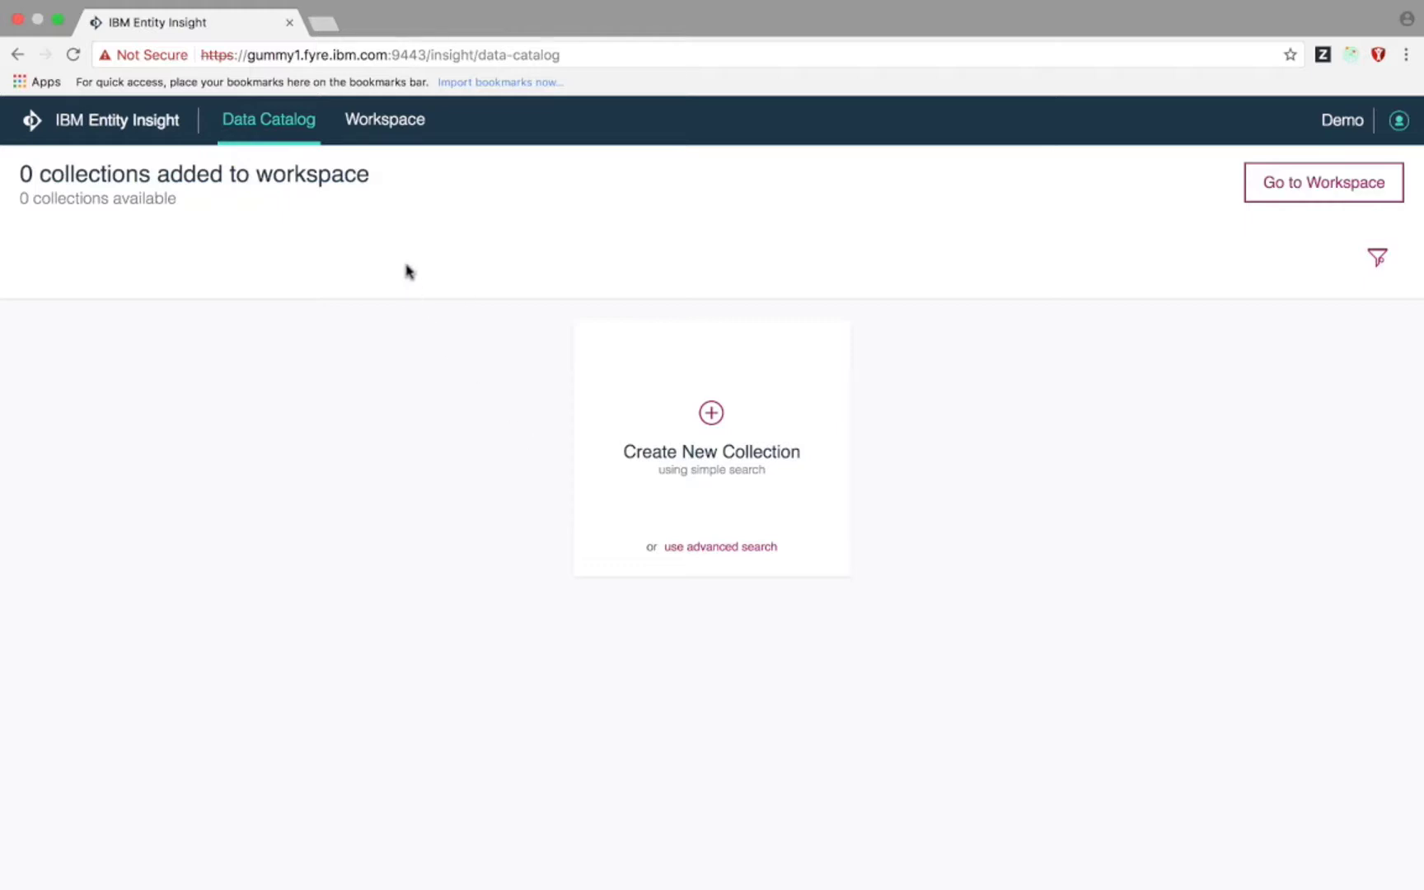
click(398, 129)
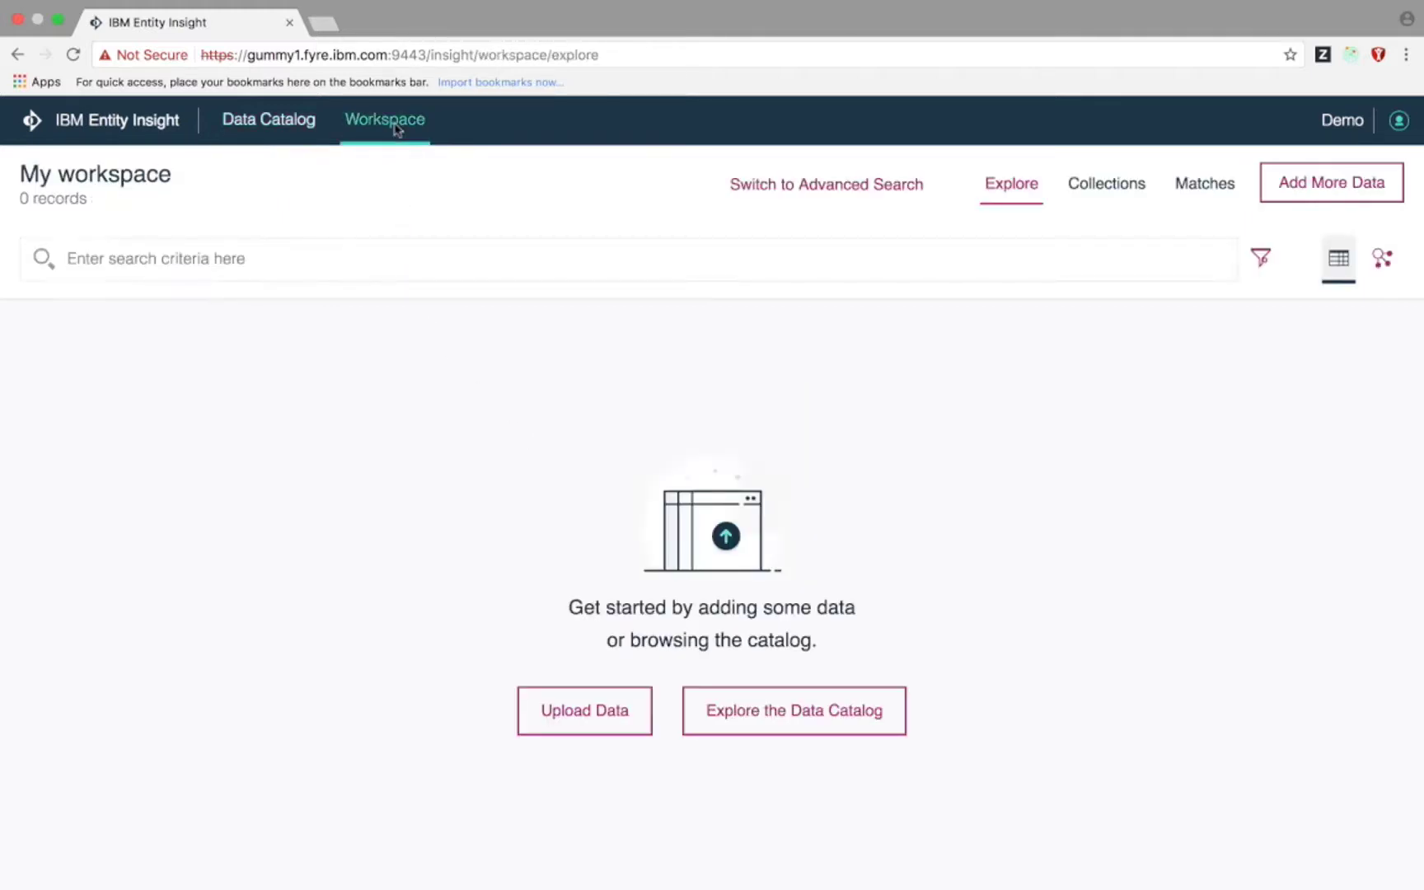
click(1106, 188)
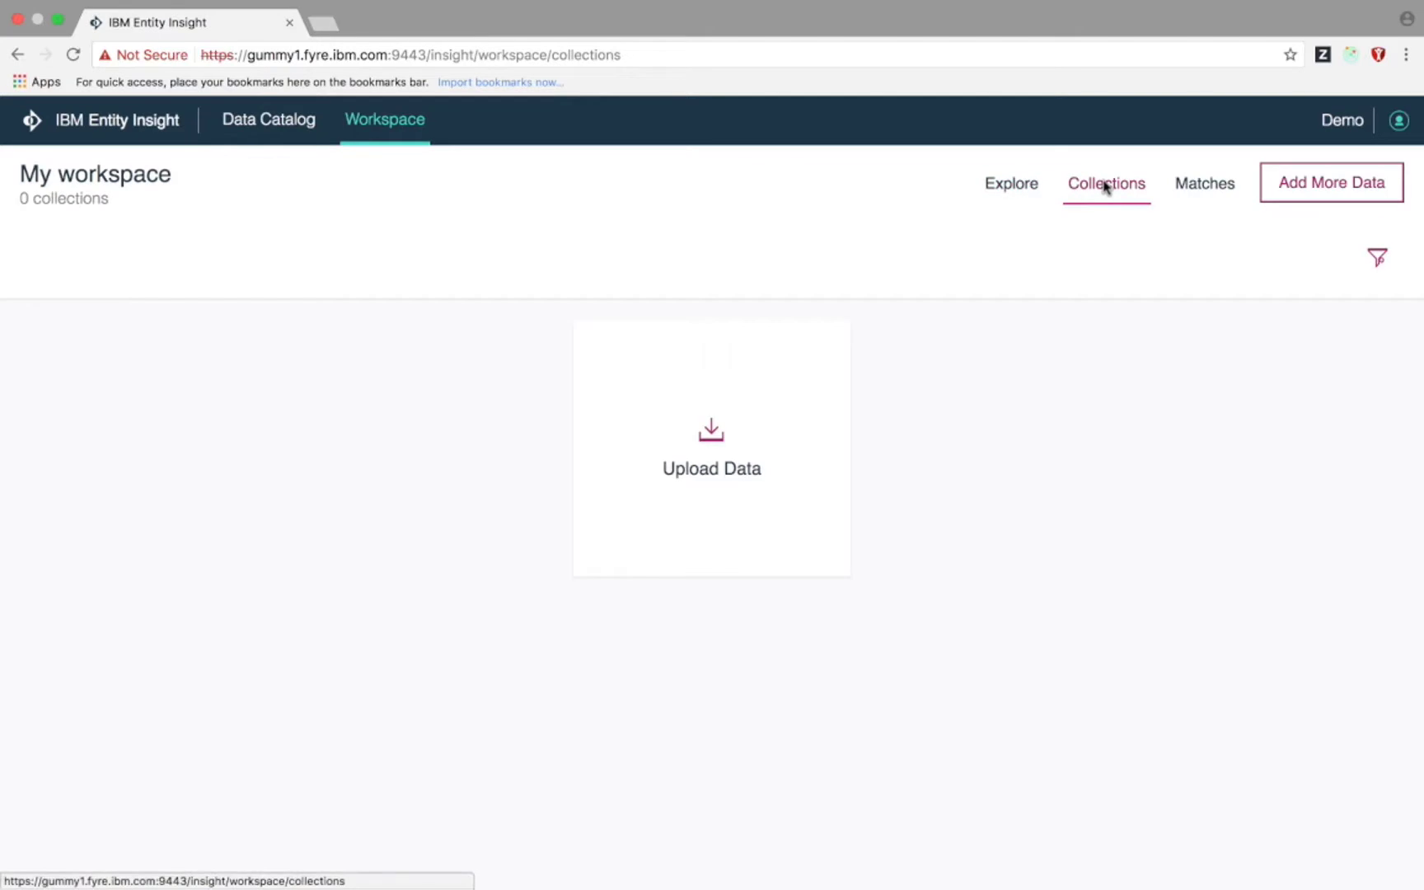
- Upload 2017_Conference_Visitors.csv as the data for a new collection
click(738, 463)
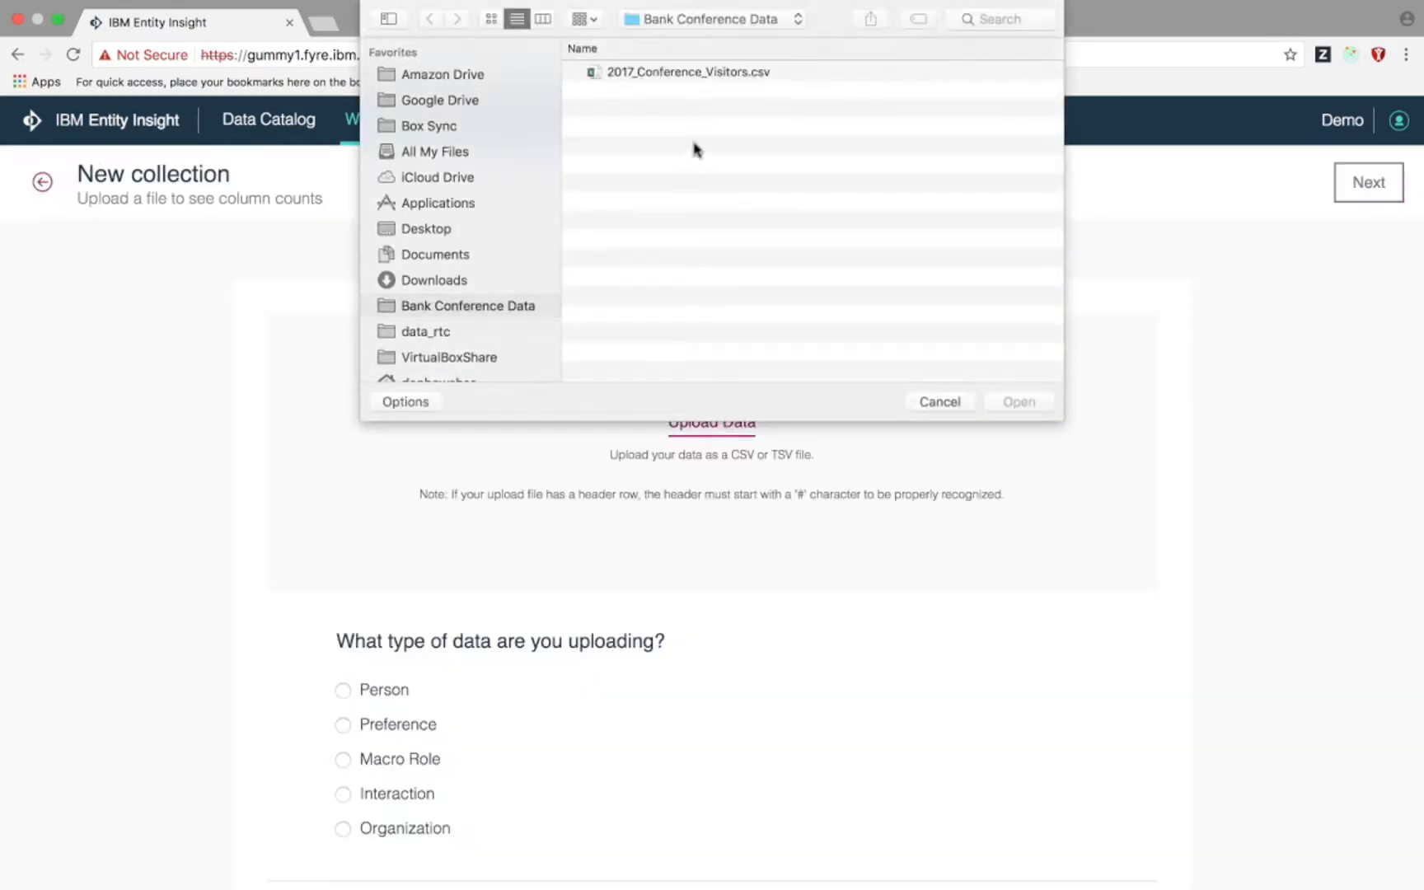
click(725, 74)
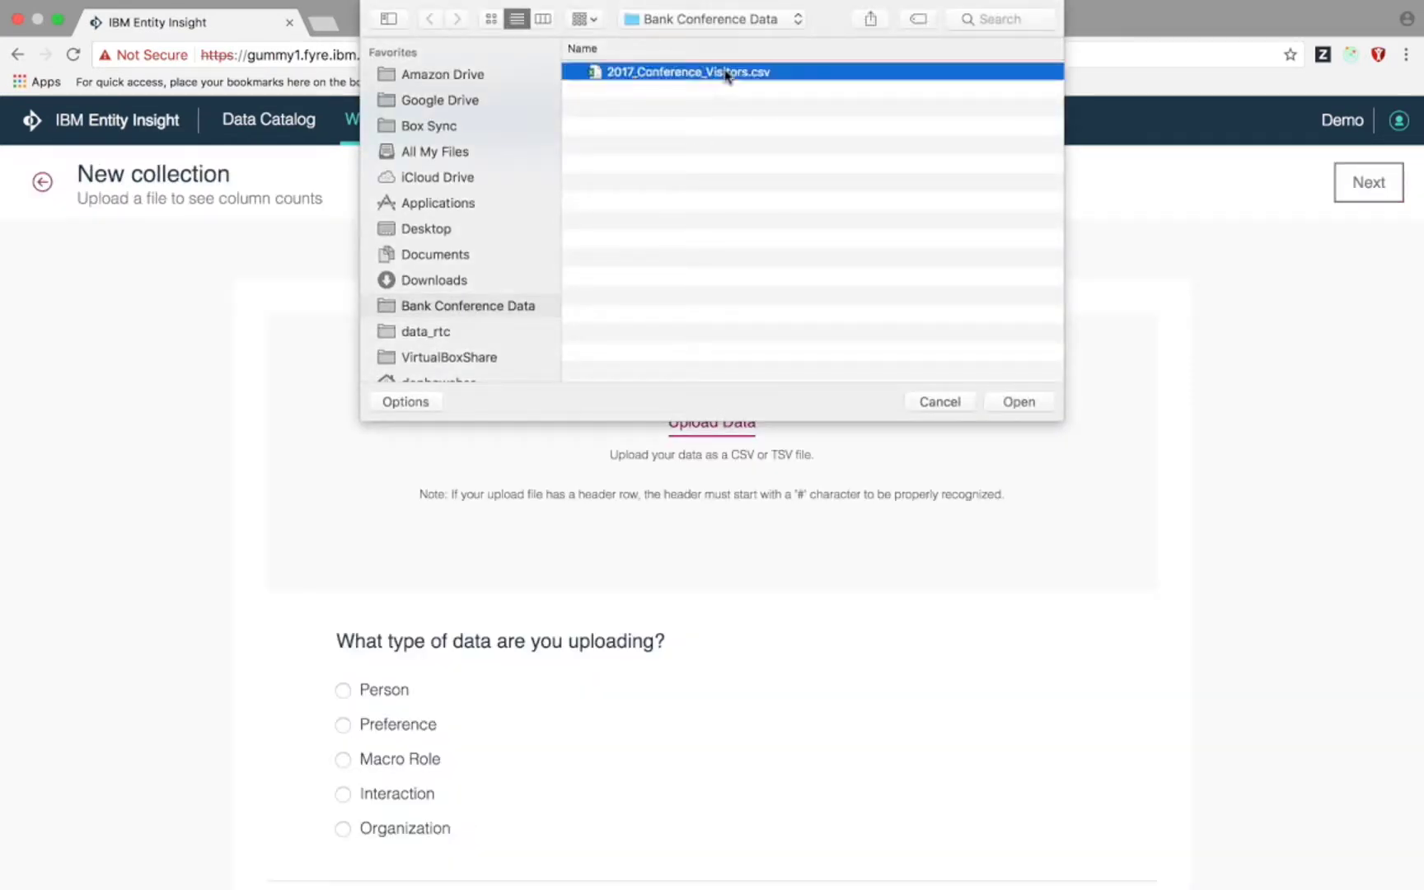
click(1017, 402)
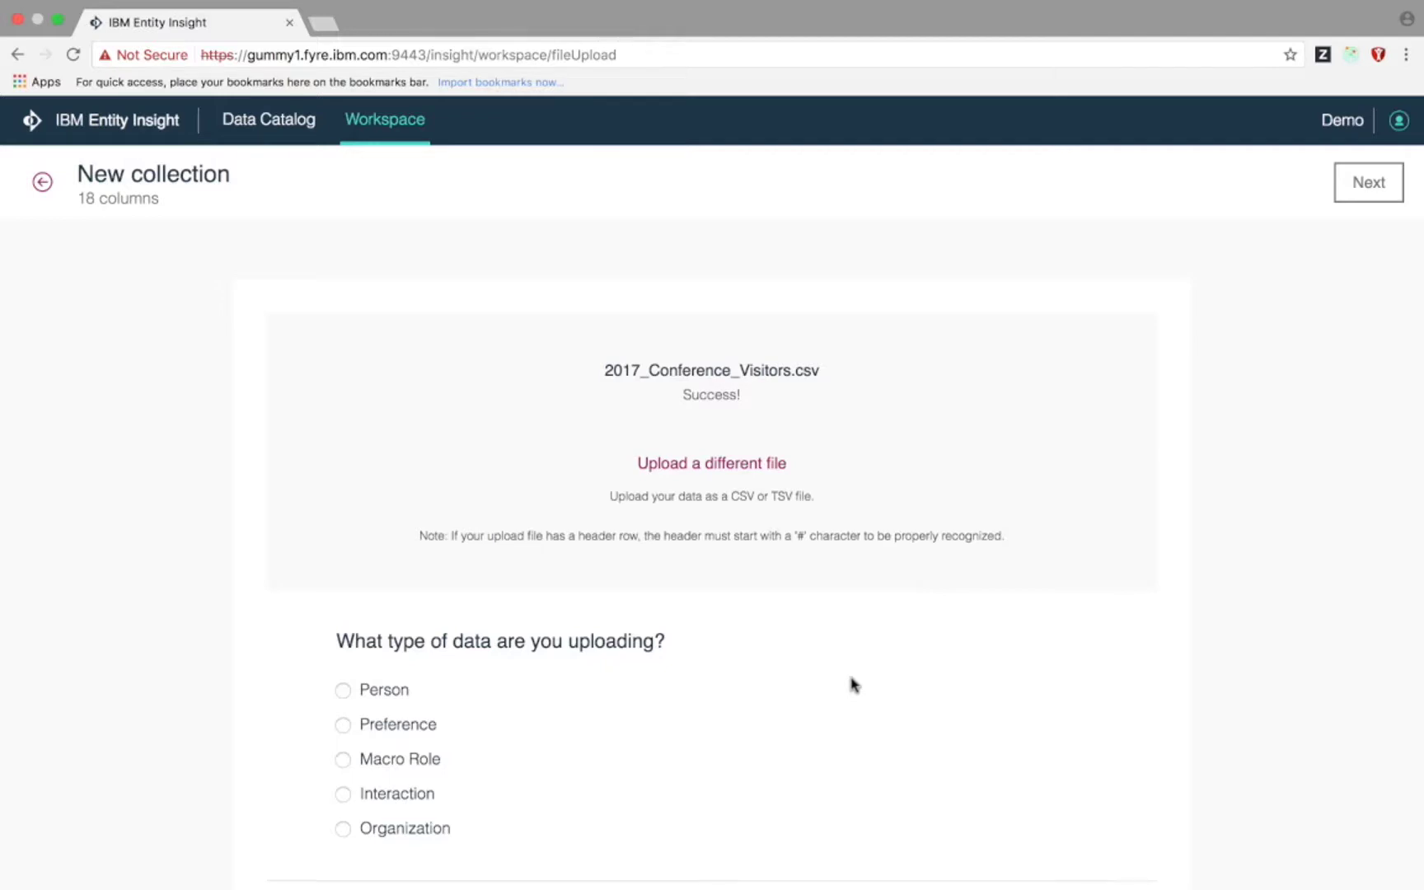
scroll(853, 684, down, 4)
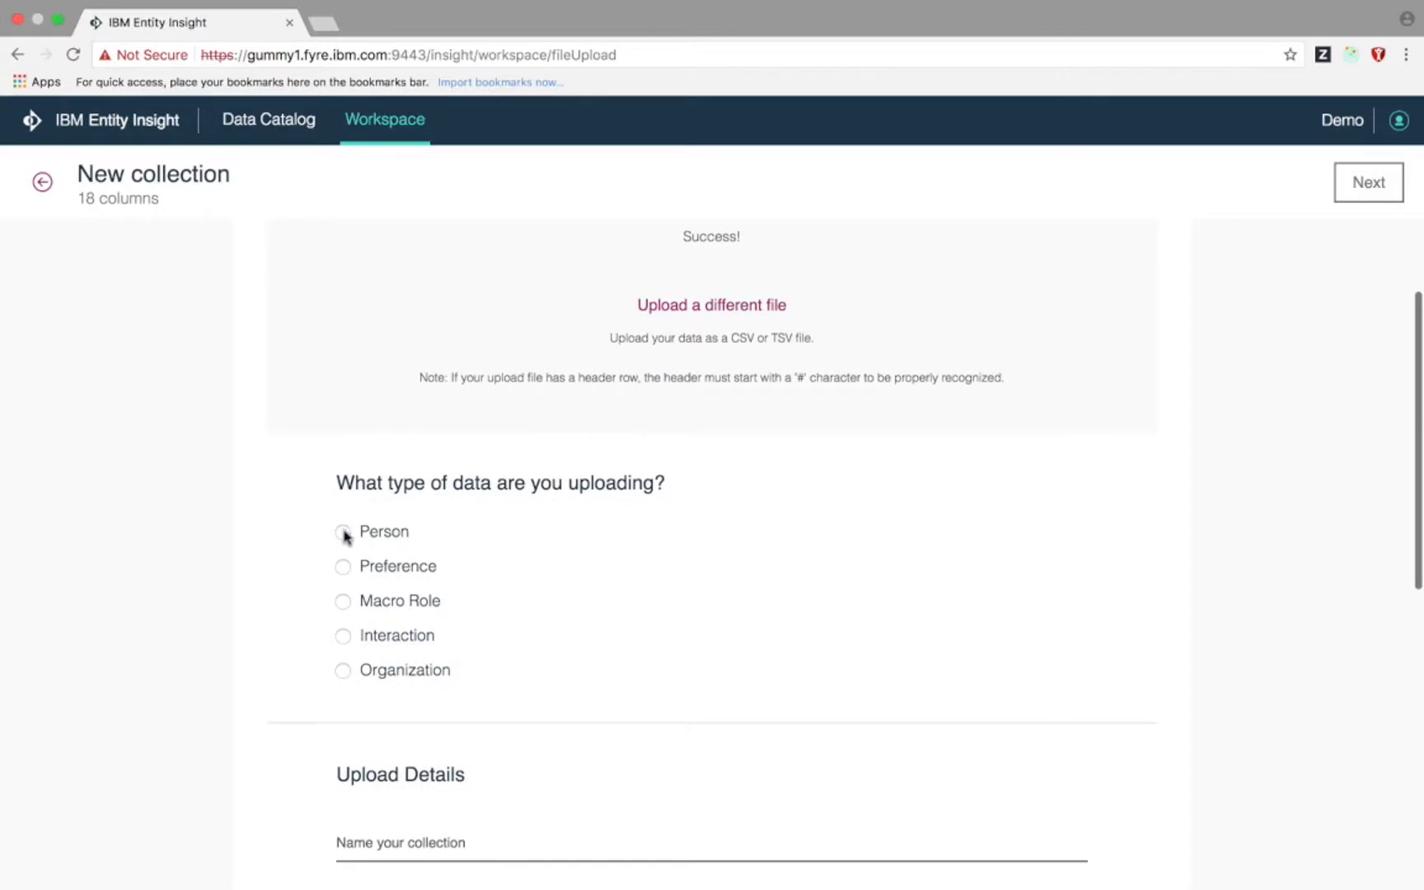
- Mark the data as Person, name it 'Convention Visitors 2018', and describe it as Bank-con 2018 booth visitors
click(343, 533)
scroll(311, 626, down, 2)
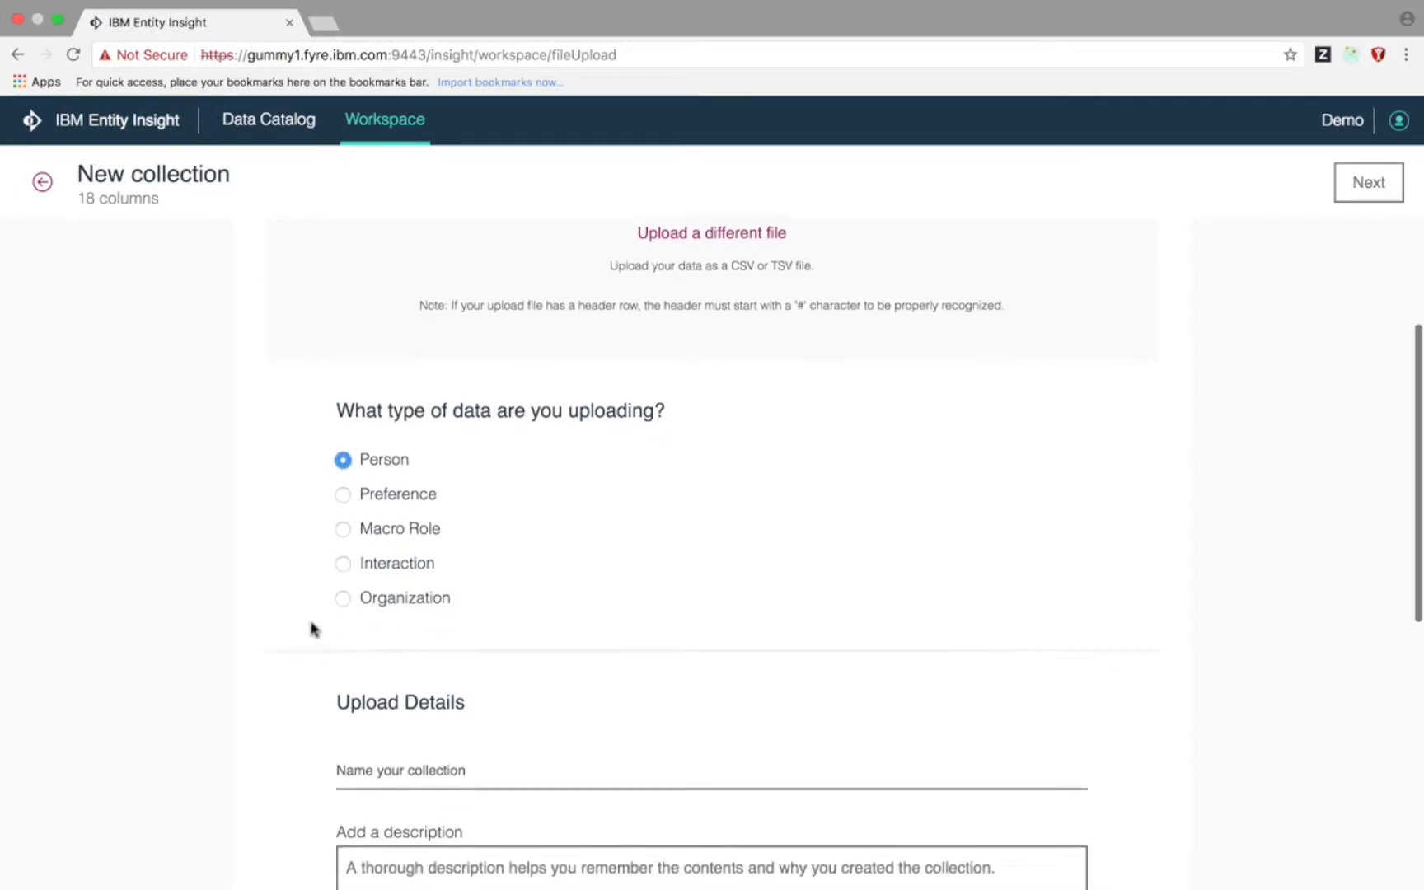
scroll(311, 630, down, 4)
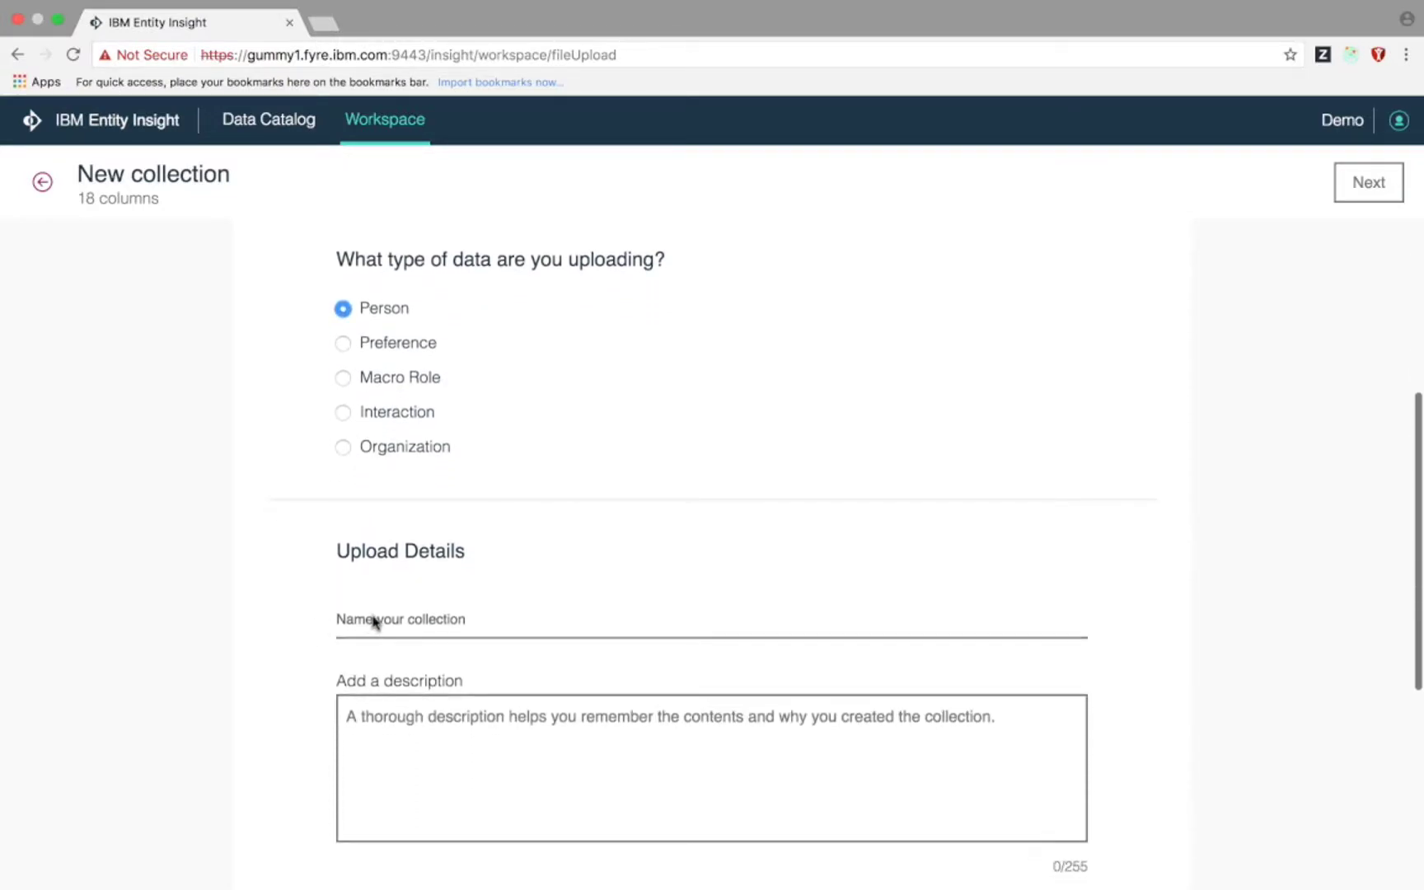
click(374, 621)
text(C)
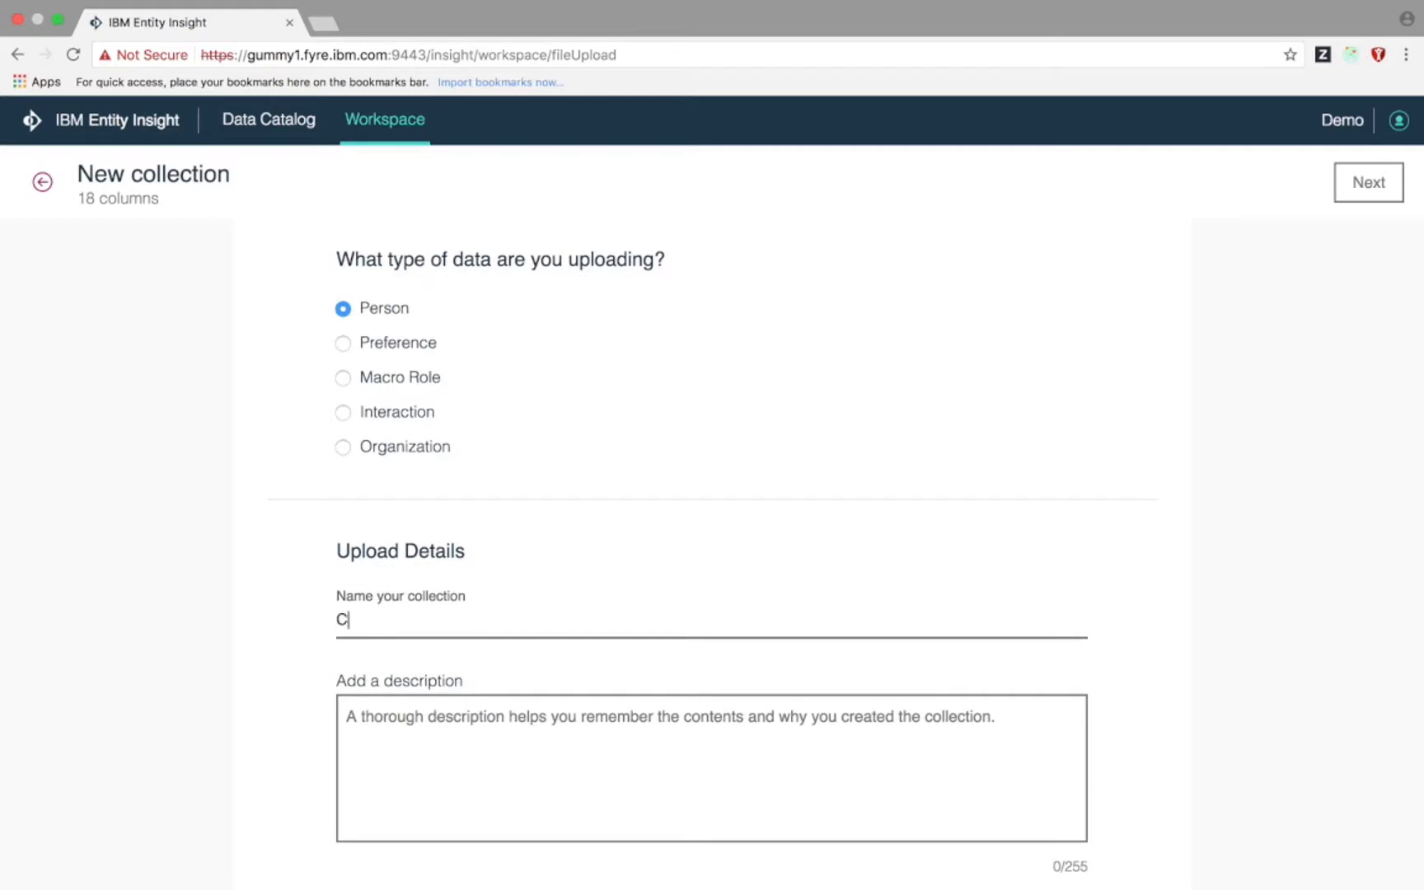
text(onvention Visitors 2018)
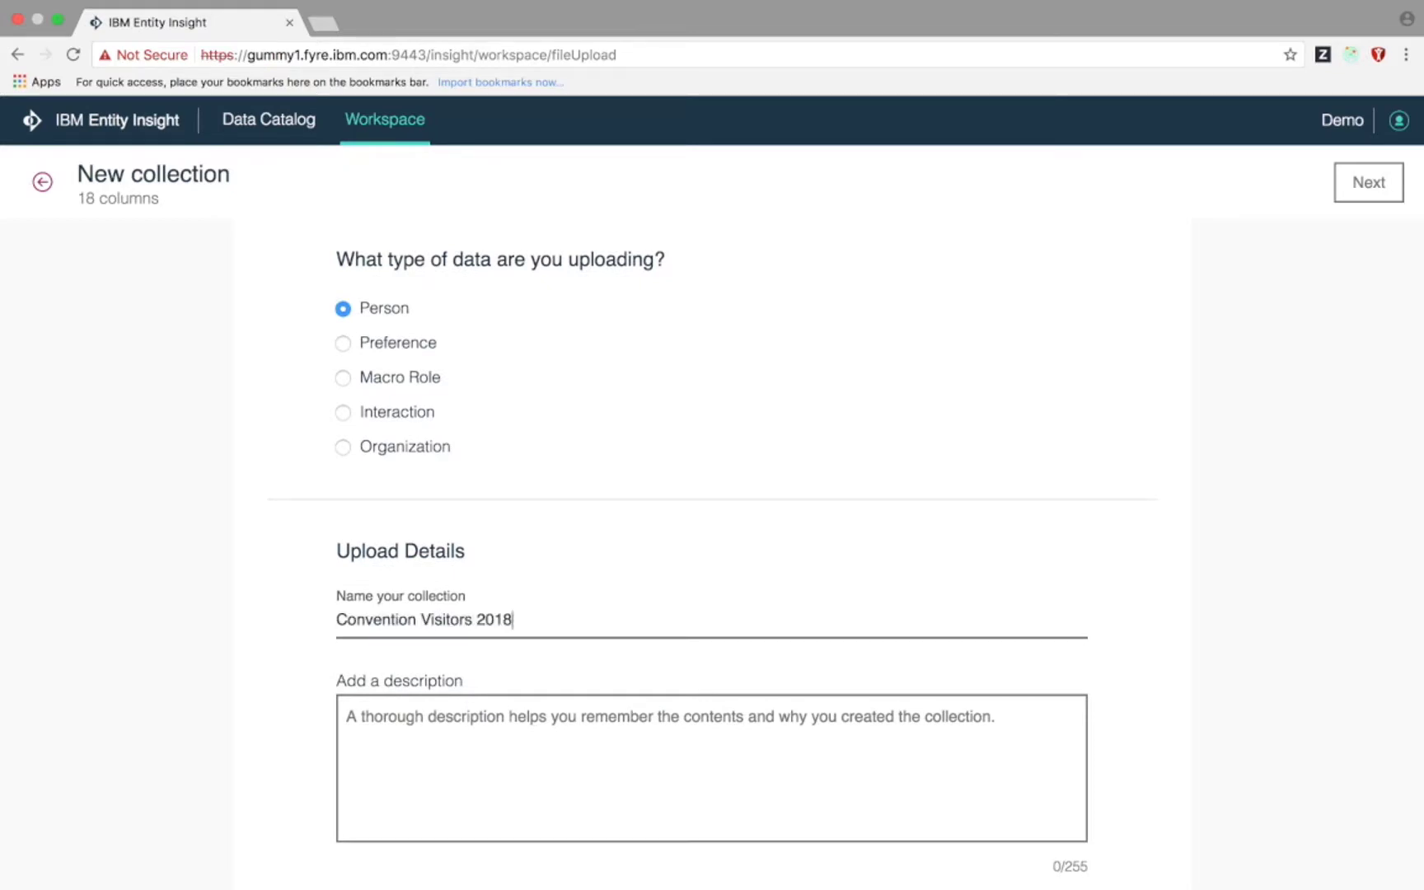
click(412, 729)
text(A list of )
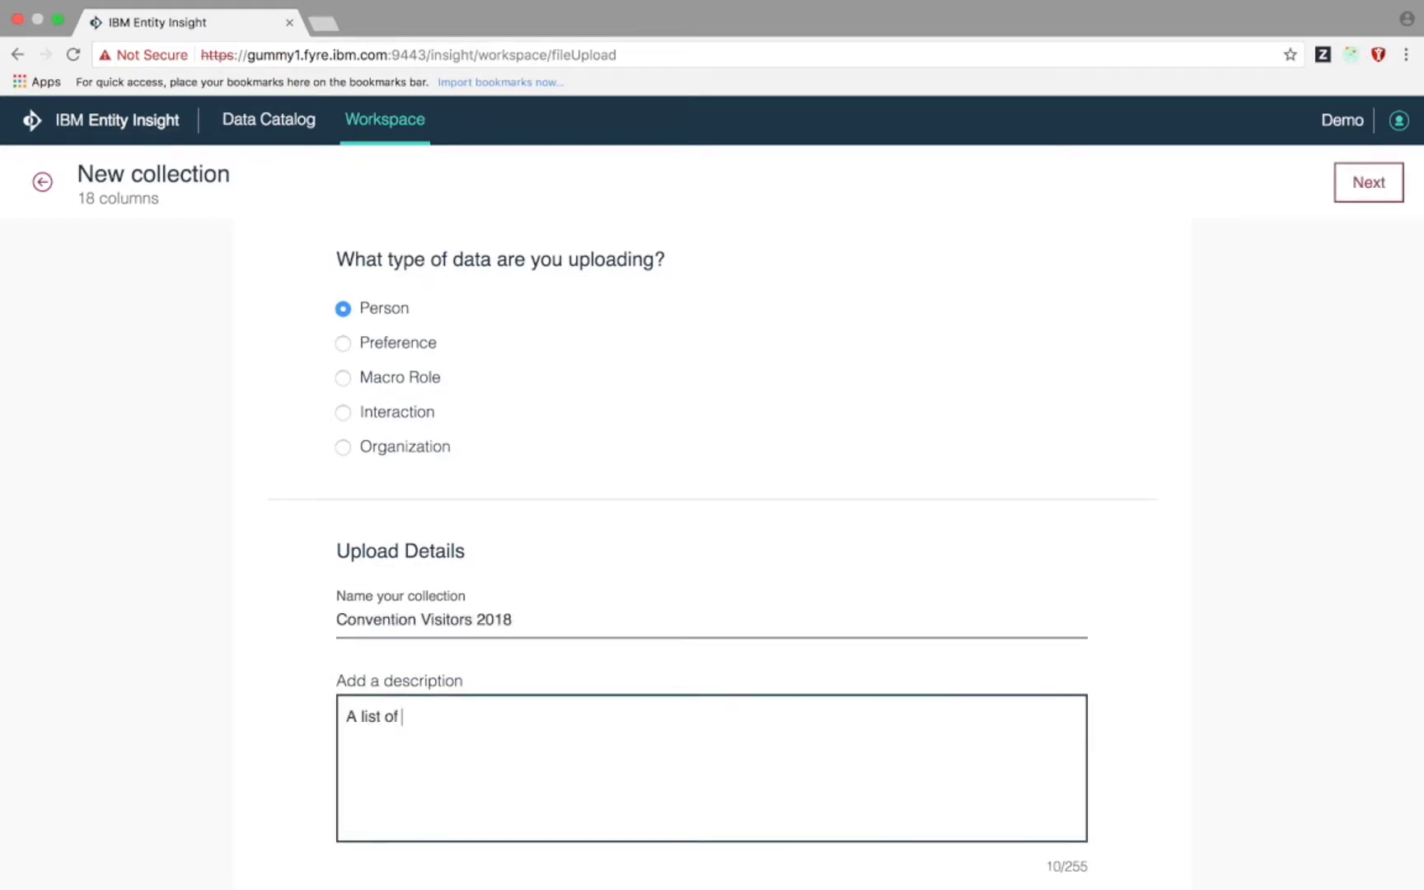
text(people who visited o)
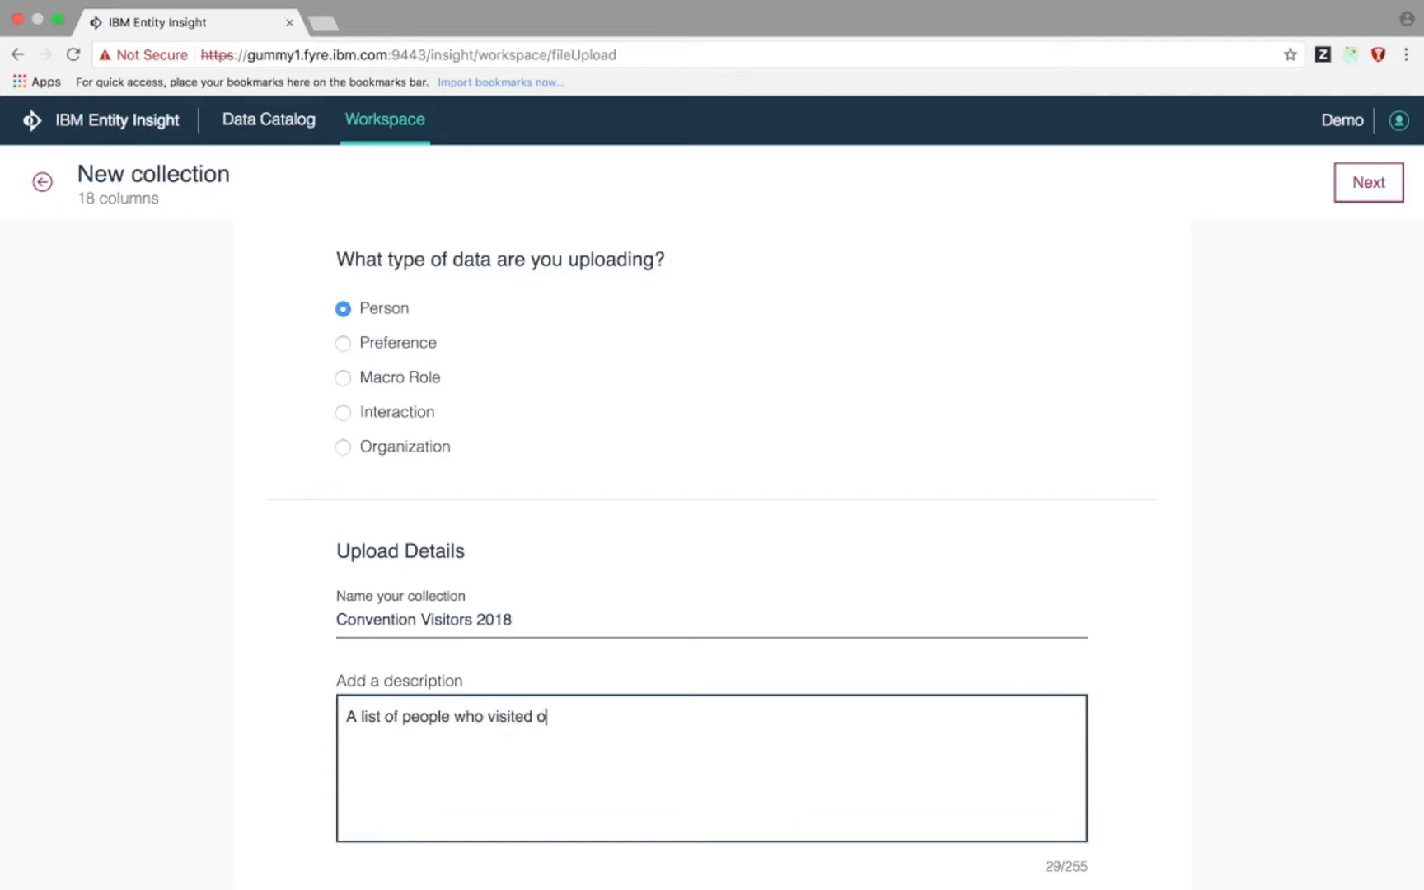
text(ur booth at Bank-con 2018)
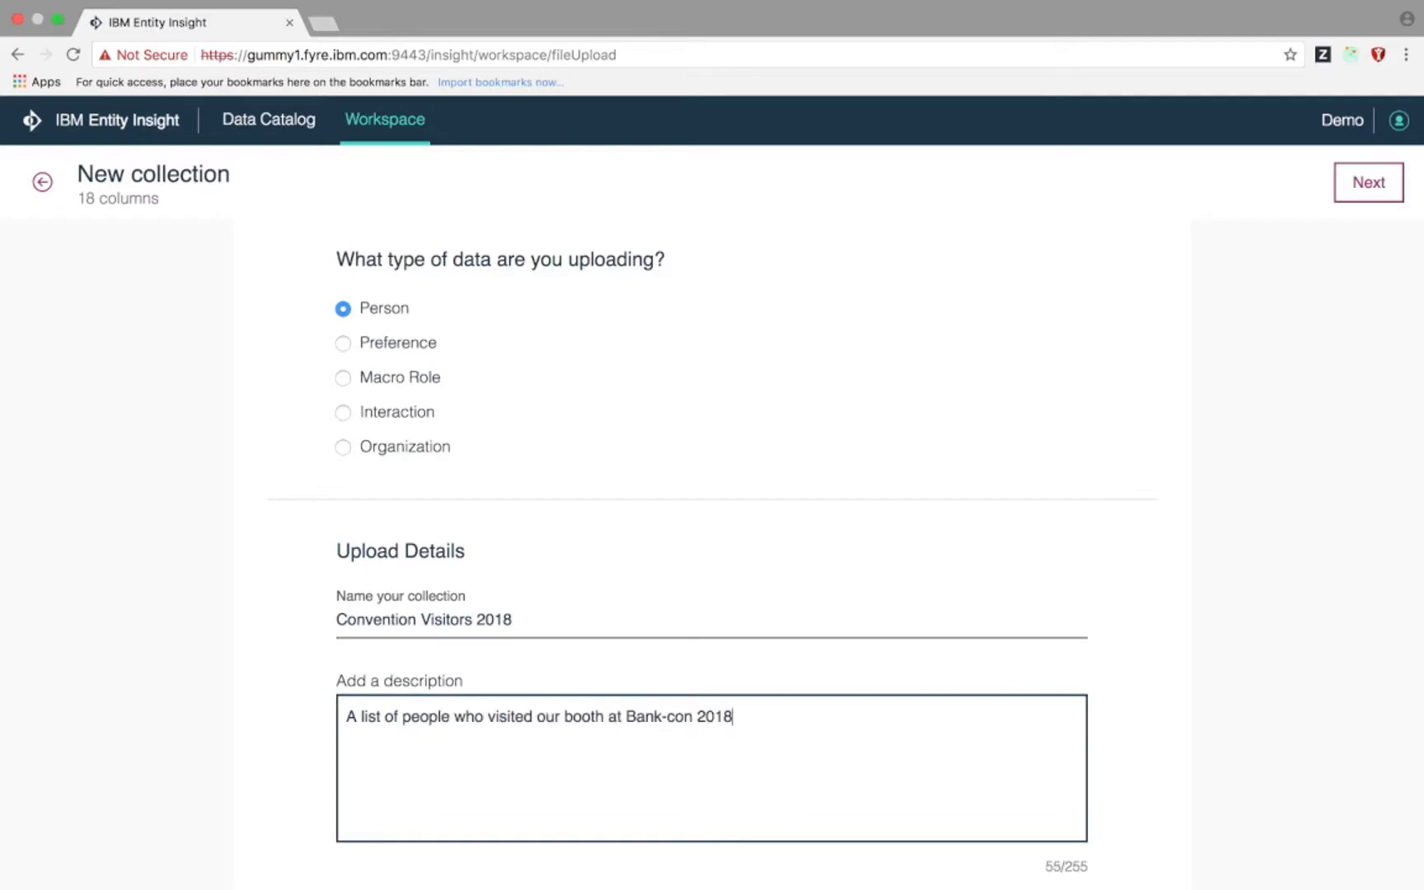
- Tag the collection Bank-con, 2018 and Convention, then continue to column mapping
scroll(486, 795, down, 4)
scroll(486, 794, down, 1)
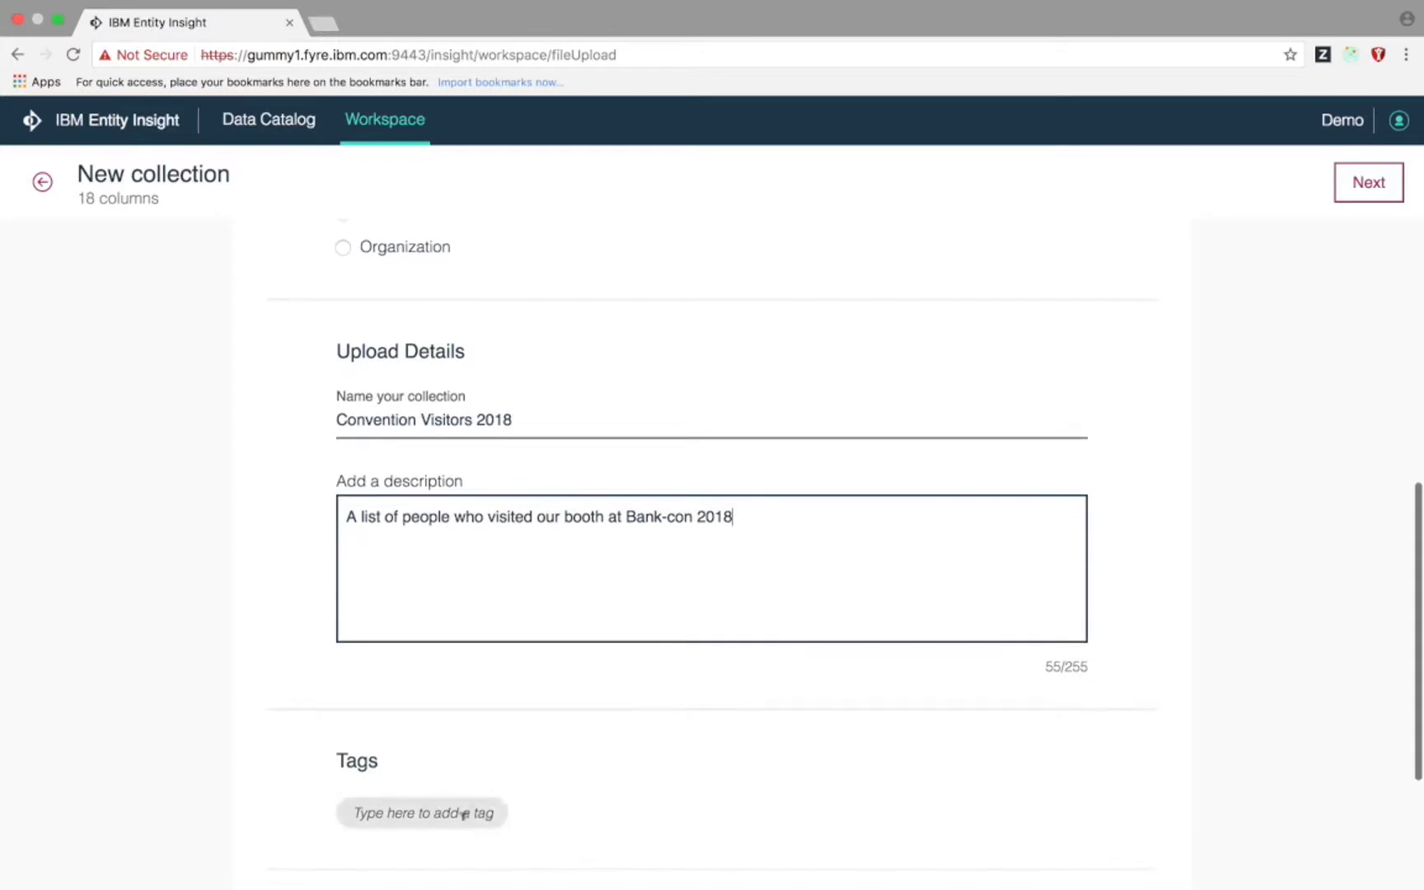
click(461, 812)
text(Bank-con)
key(Return)
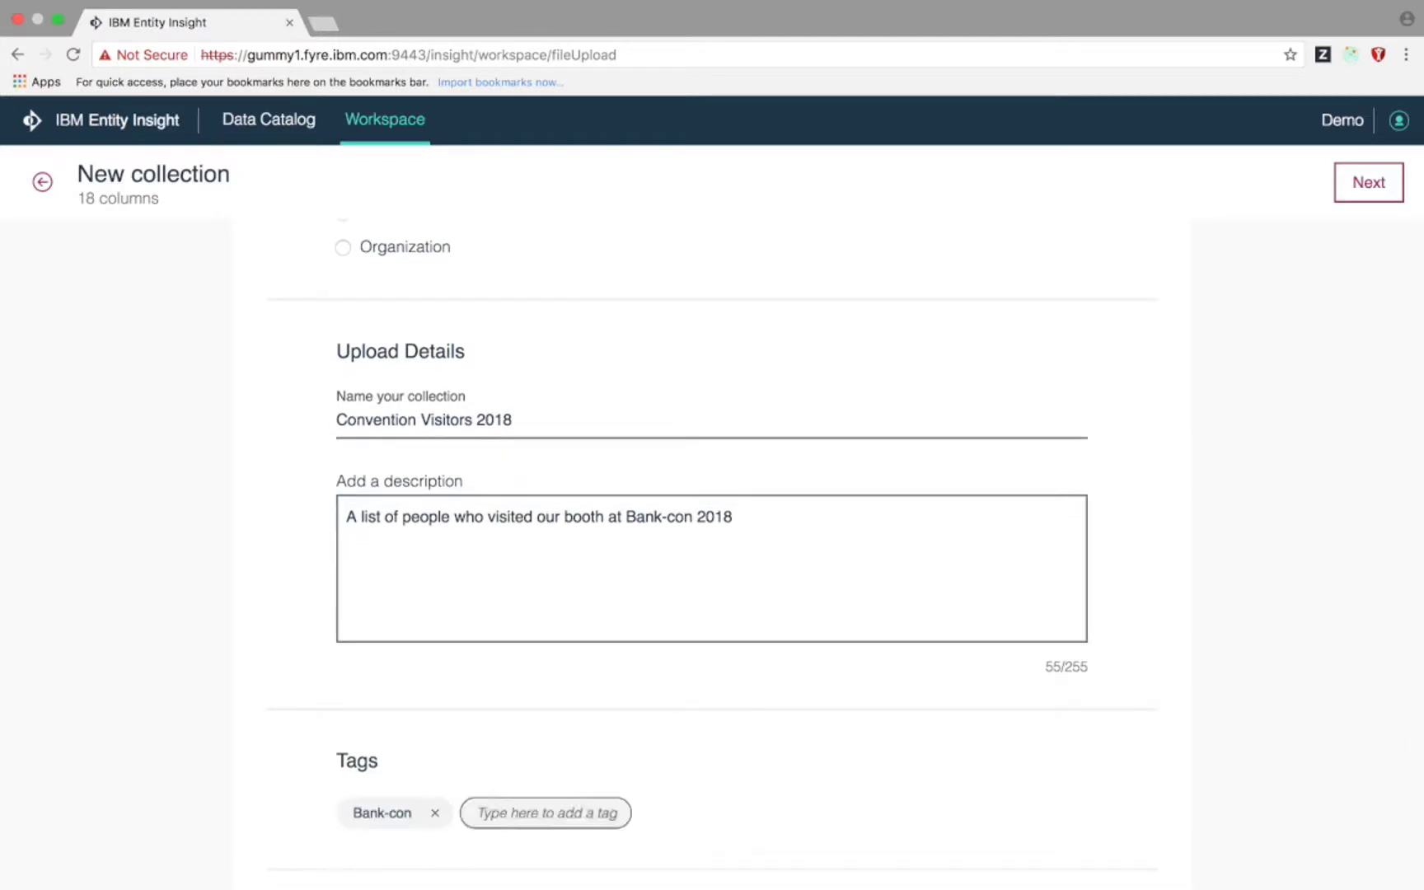
click(511, 815)
text(2018)
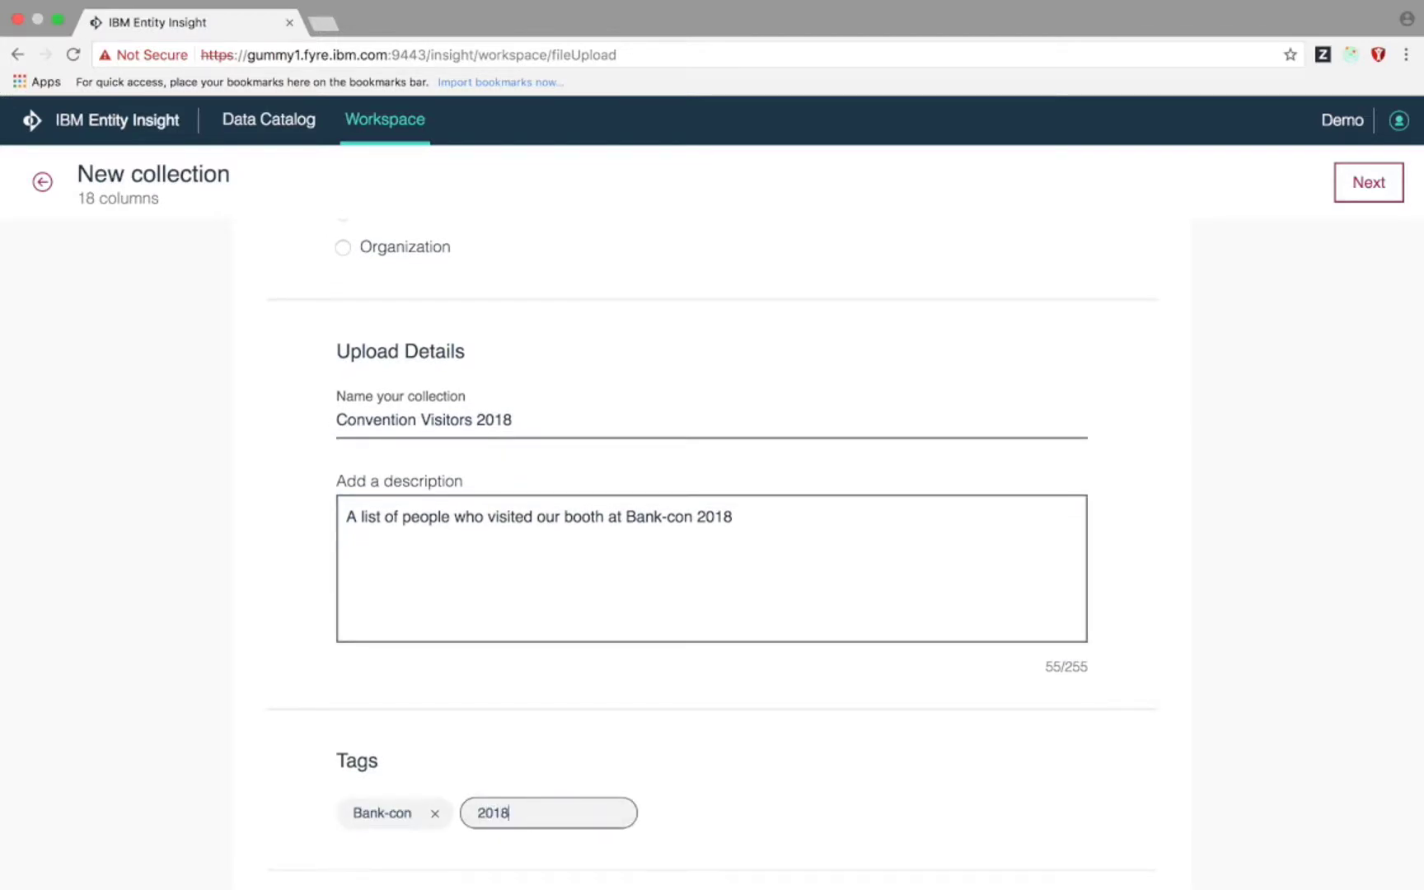
key(Return)
click(618, 803)
text(Convention)
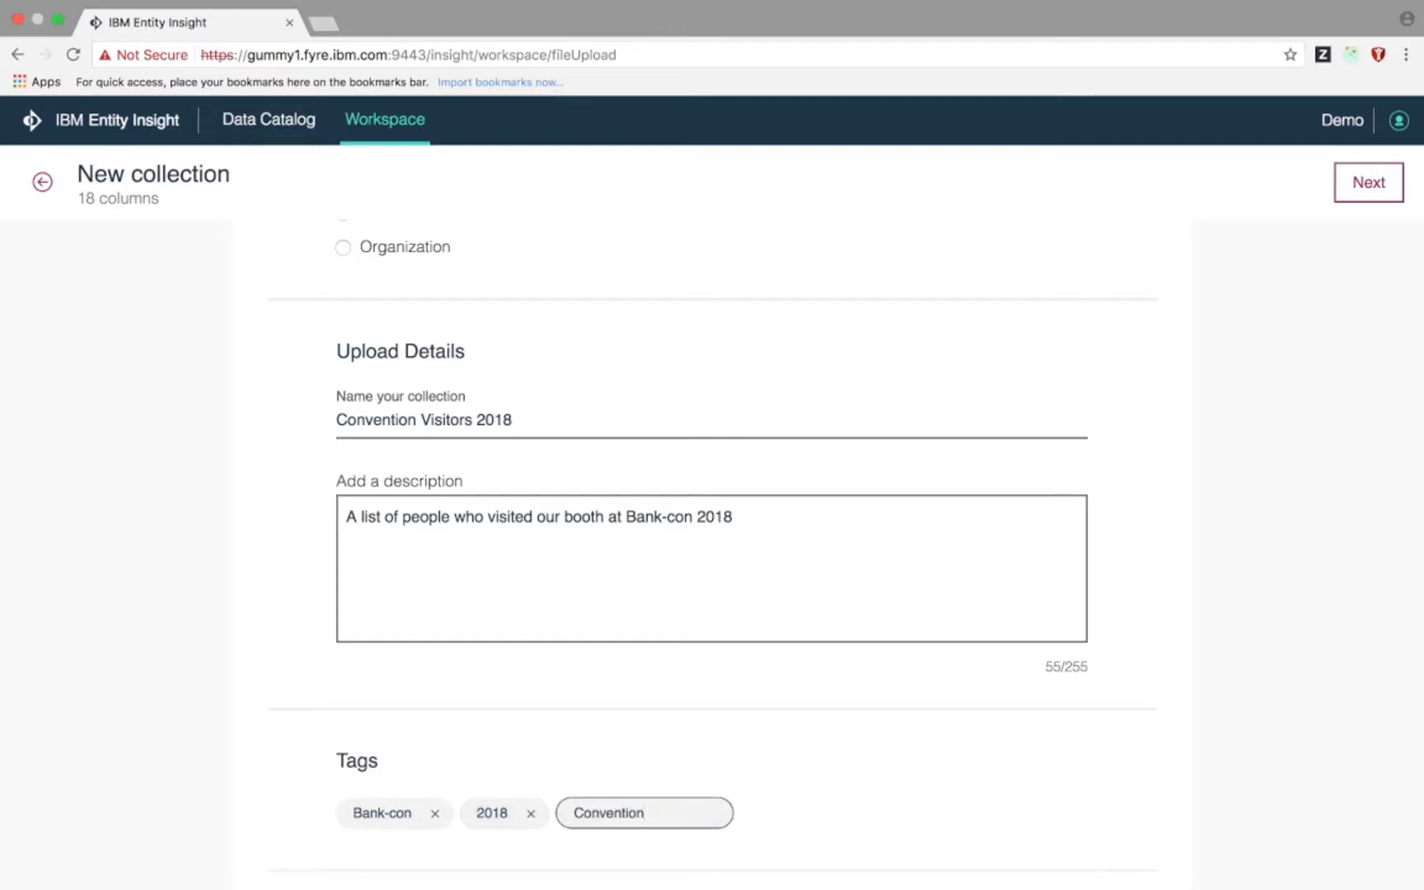
key(Return)
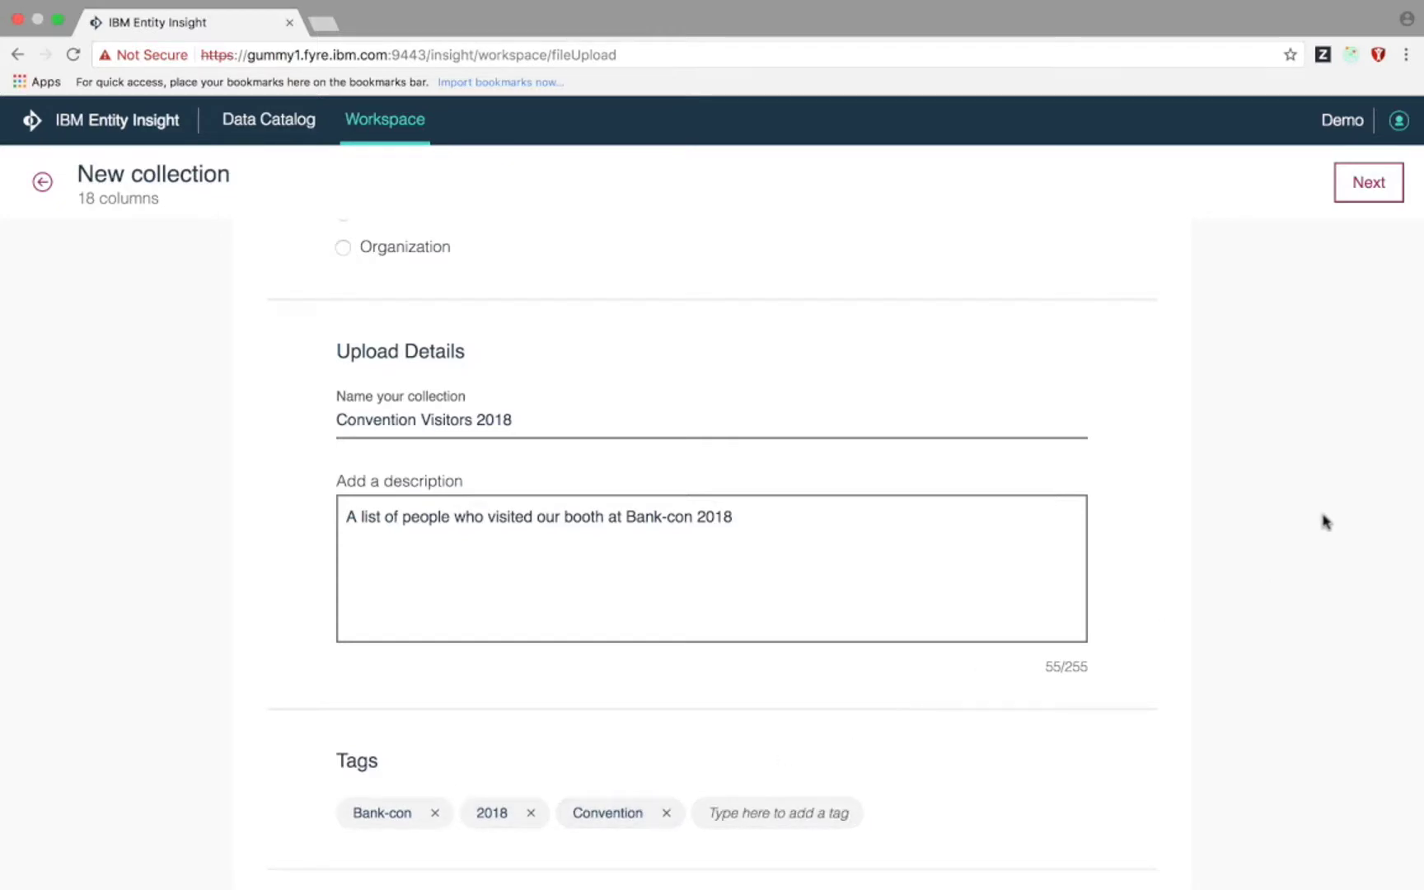
scroll(1324, 522, up, 2)
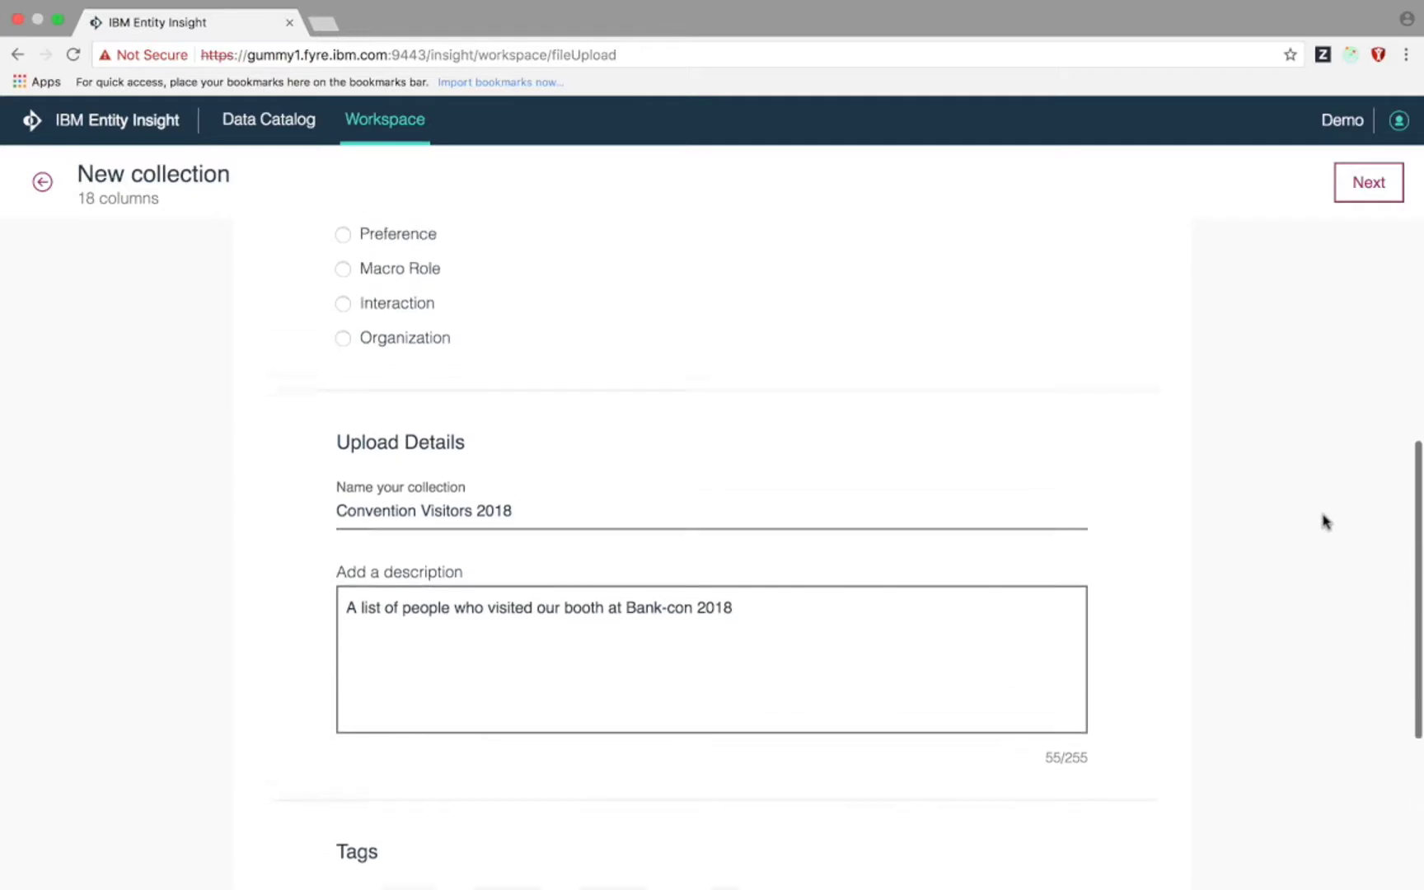
click(1369, 185)
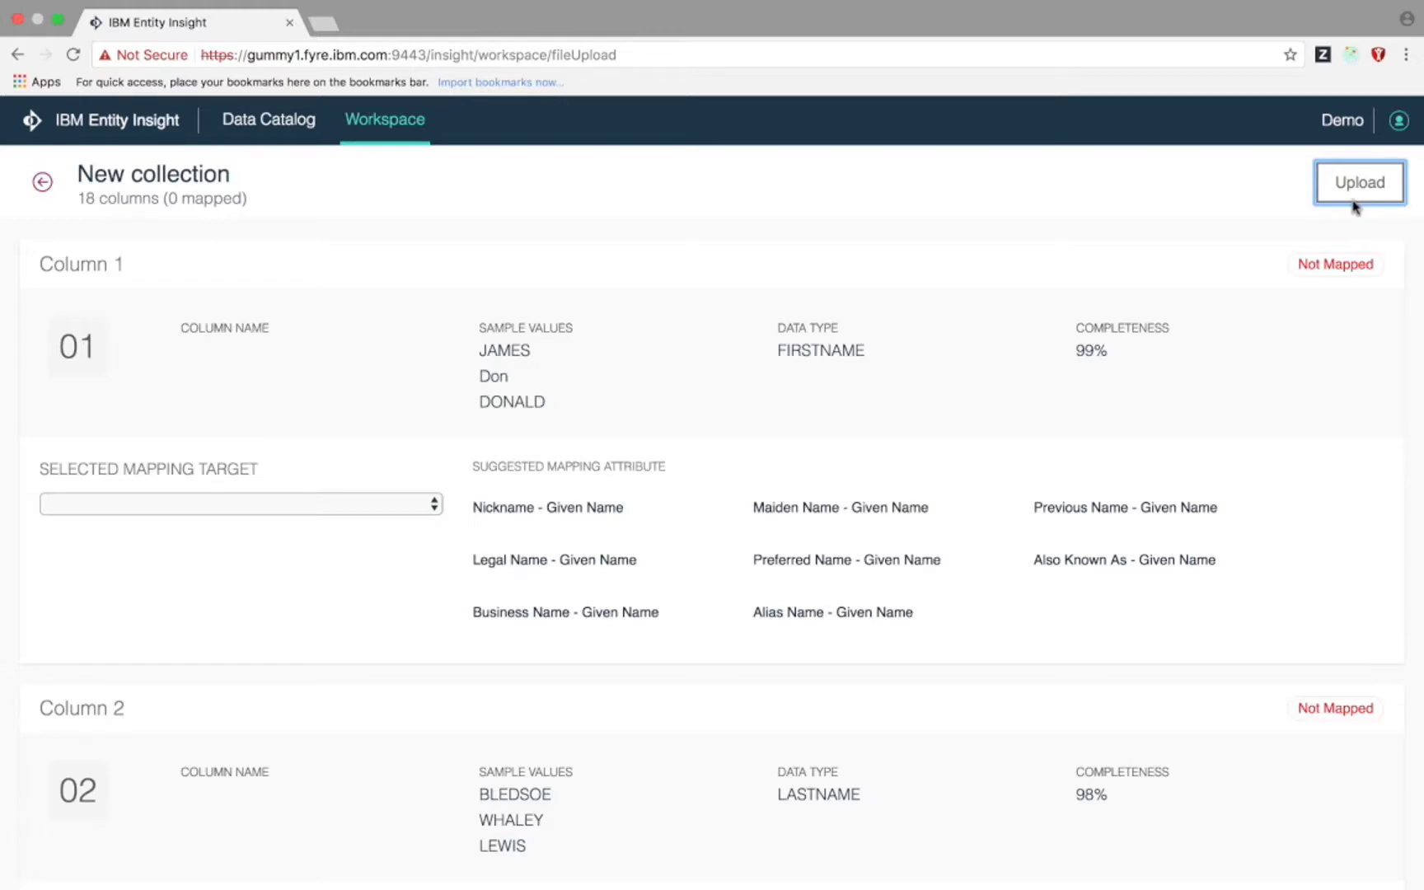
- Map columns 1–4 to Given Name, Family Name, Address Line 1 and Address Line 2
click(598, 561)
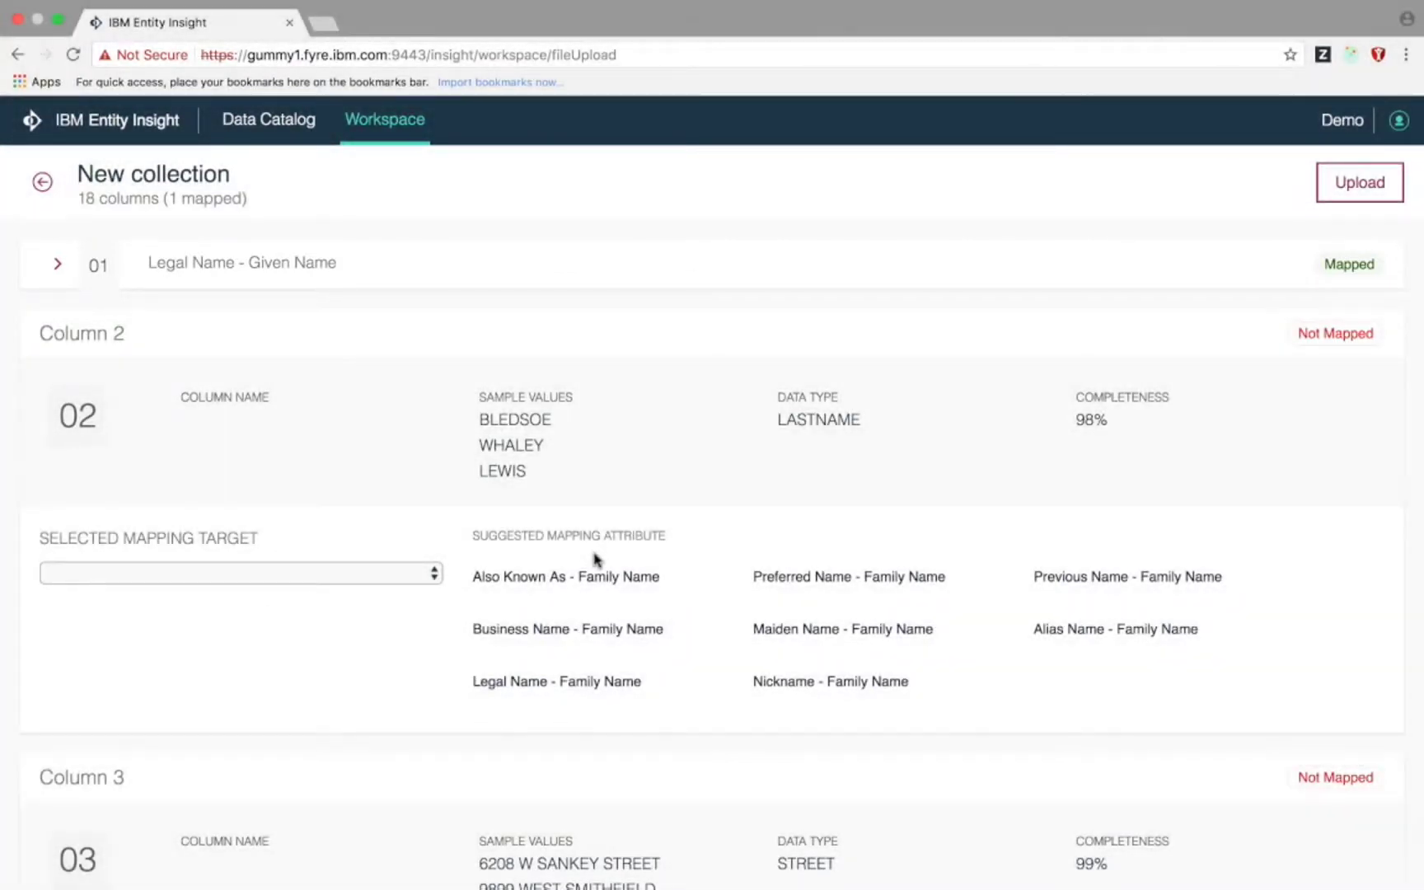
click(597, 680)
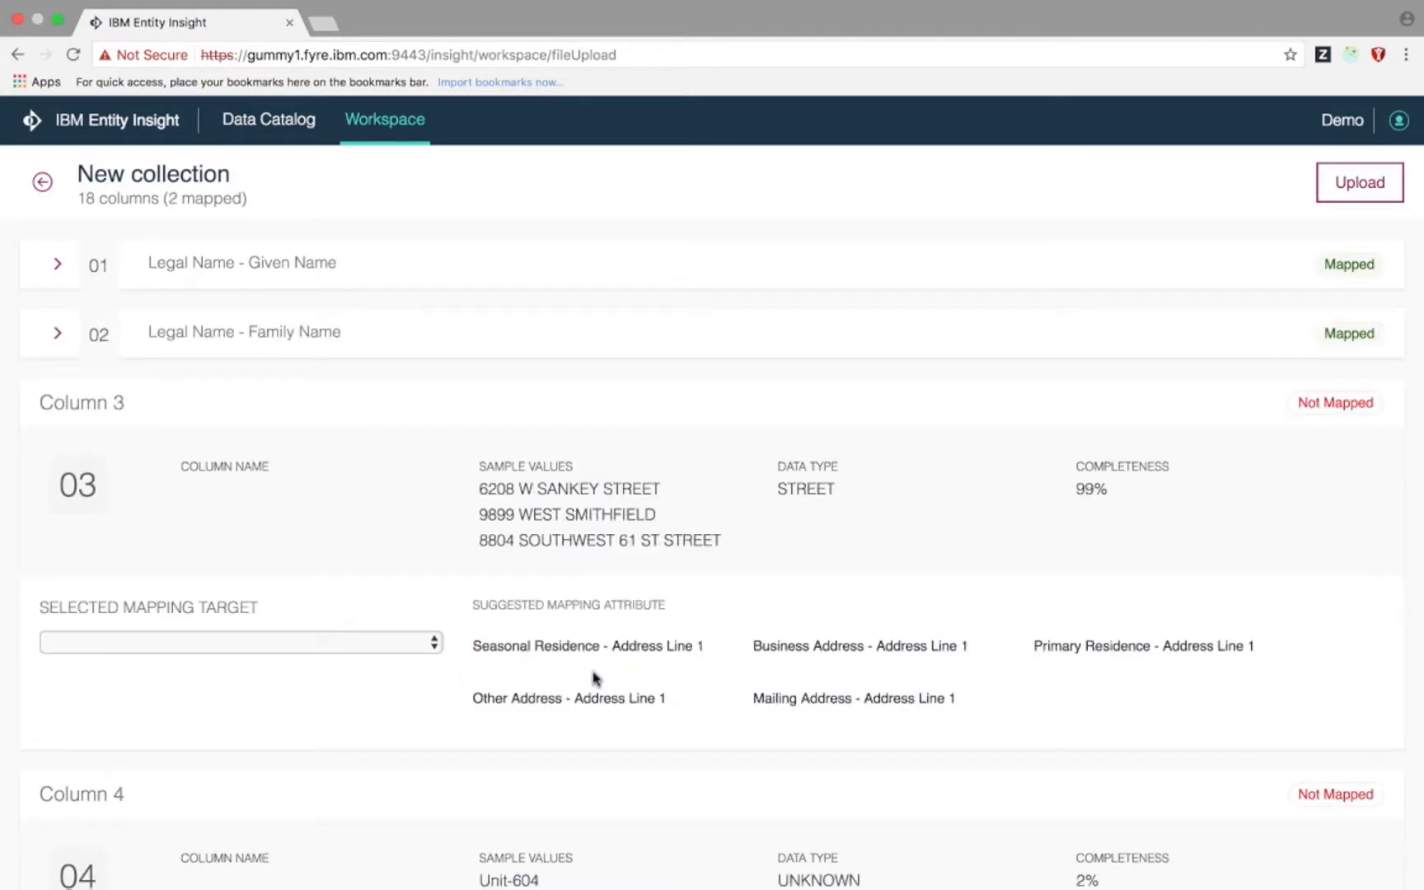
click(1046, 637)
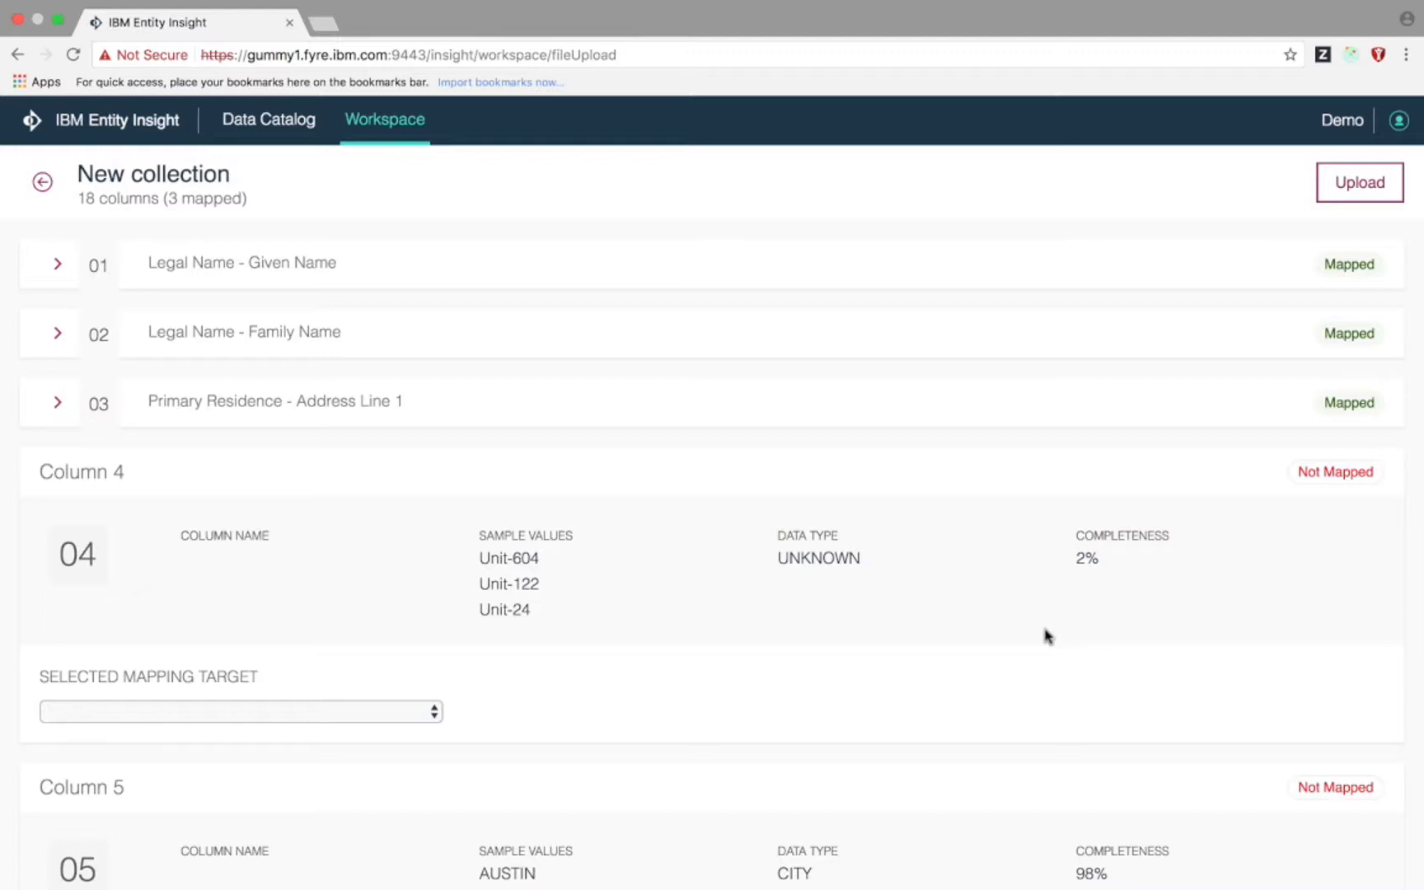
click(366, 712)
scroll(354, 768, down, 8)
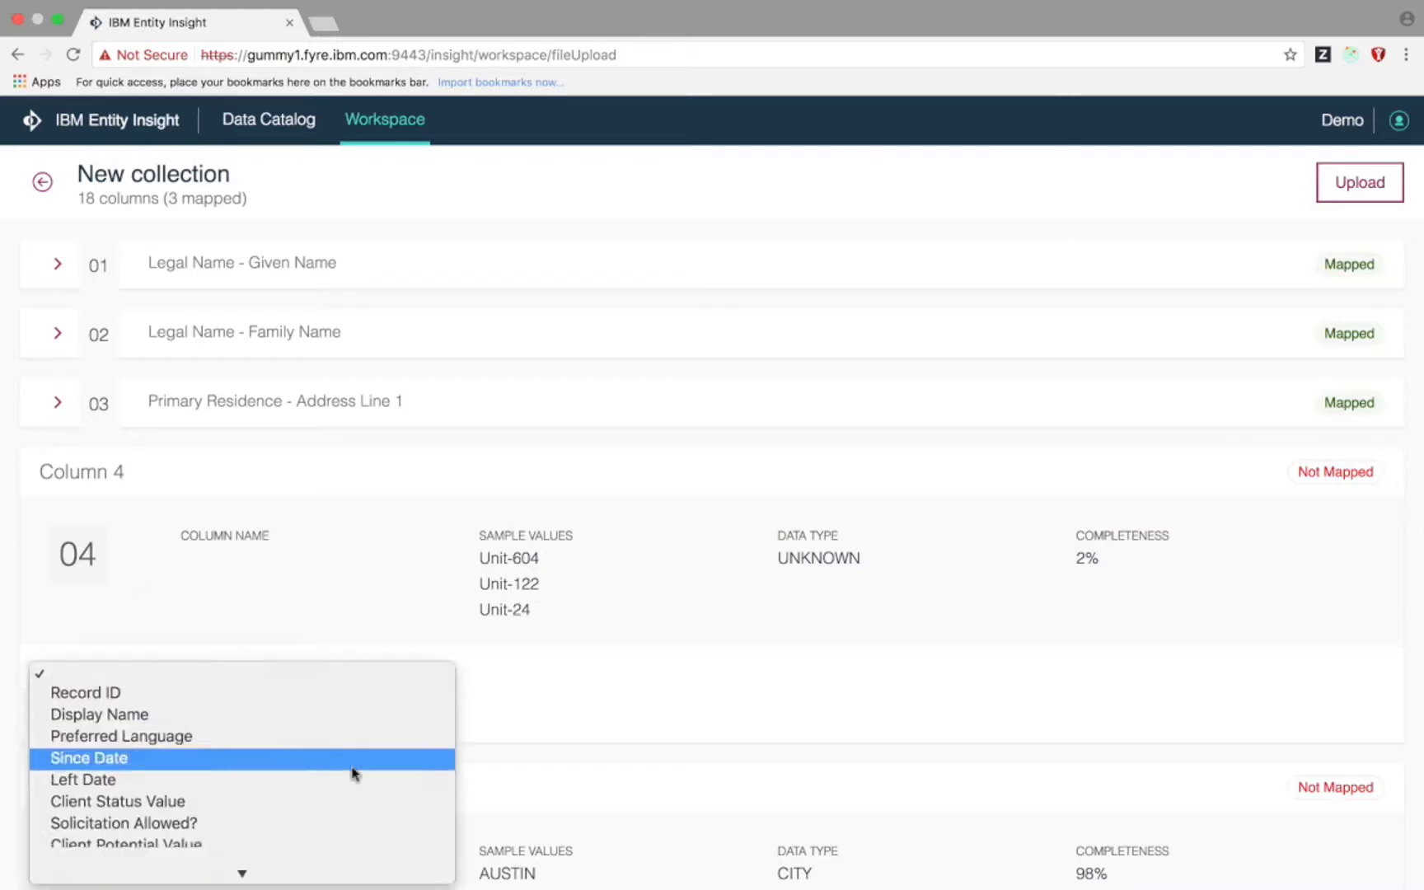
scroll(352, 771, down, 10)
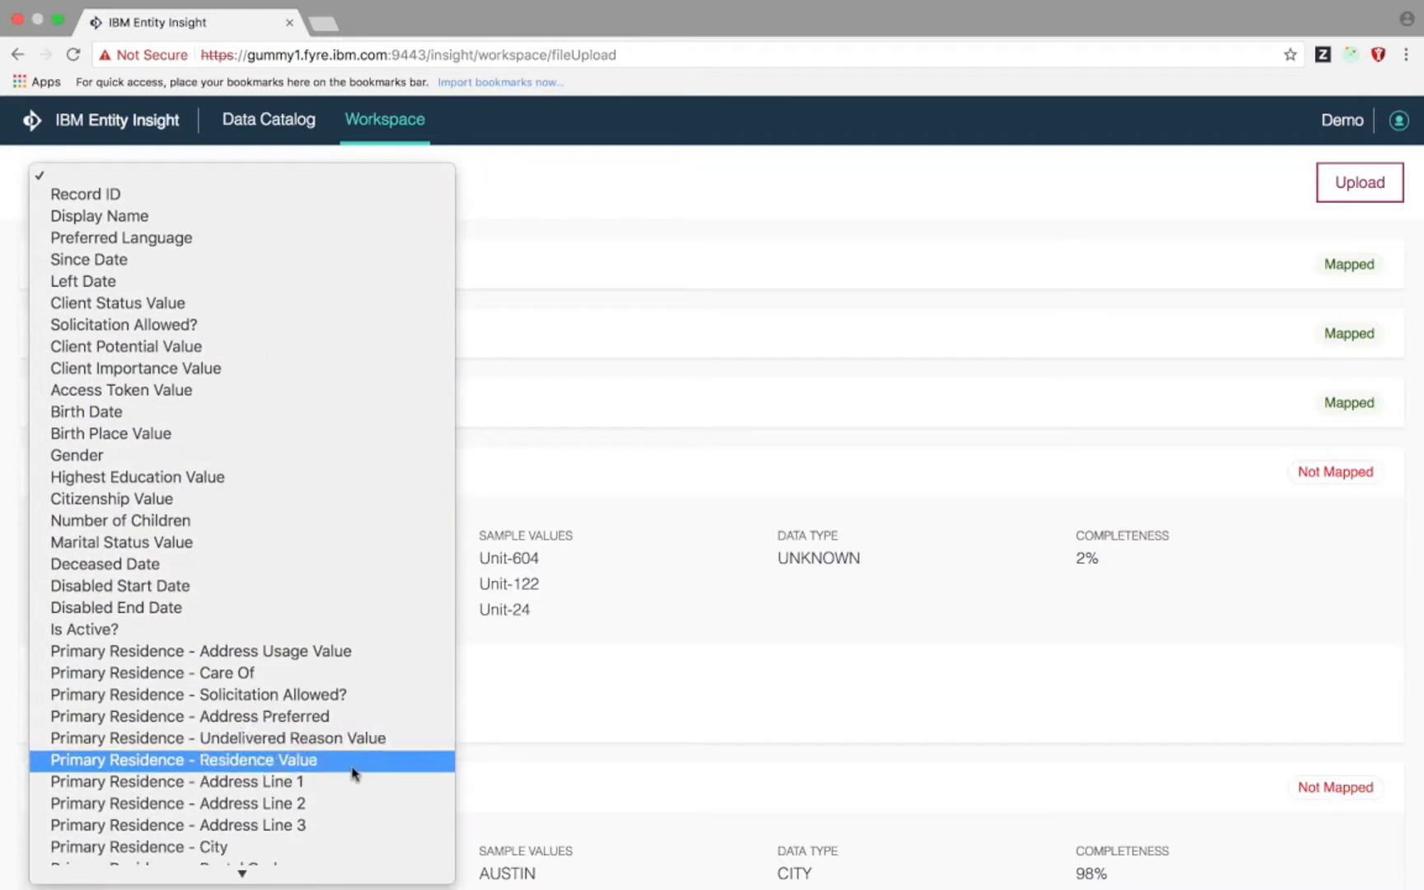
click(339, 804)
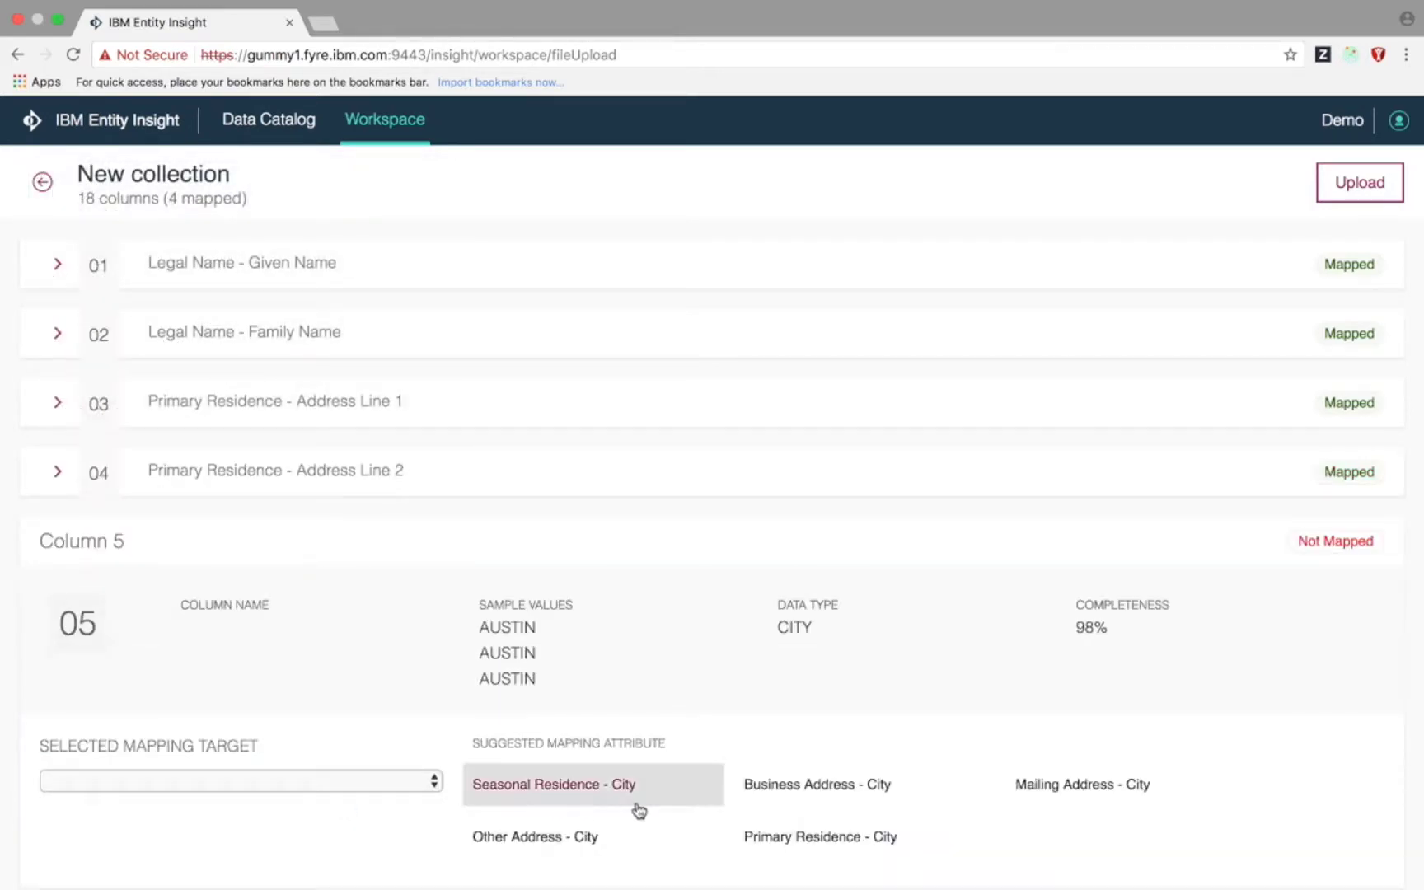
- Map columns 5 and 6 to City and Province/State, recheck column 4, then upload the collection
click(790, 840)
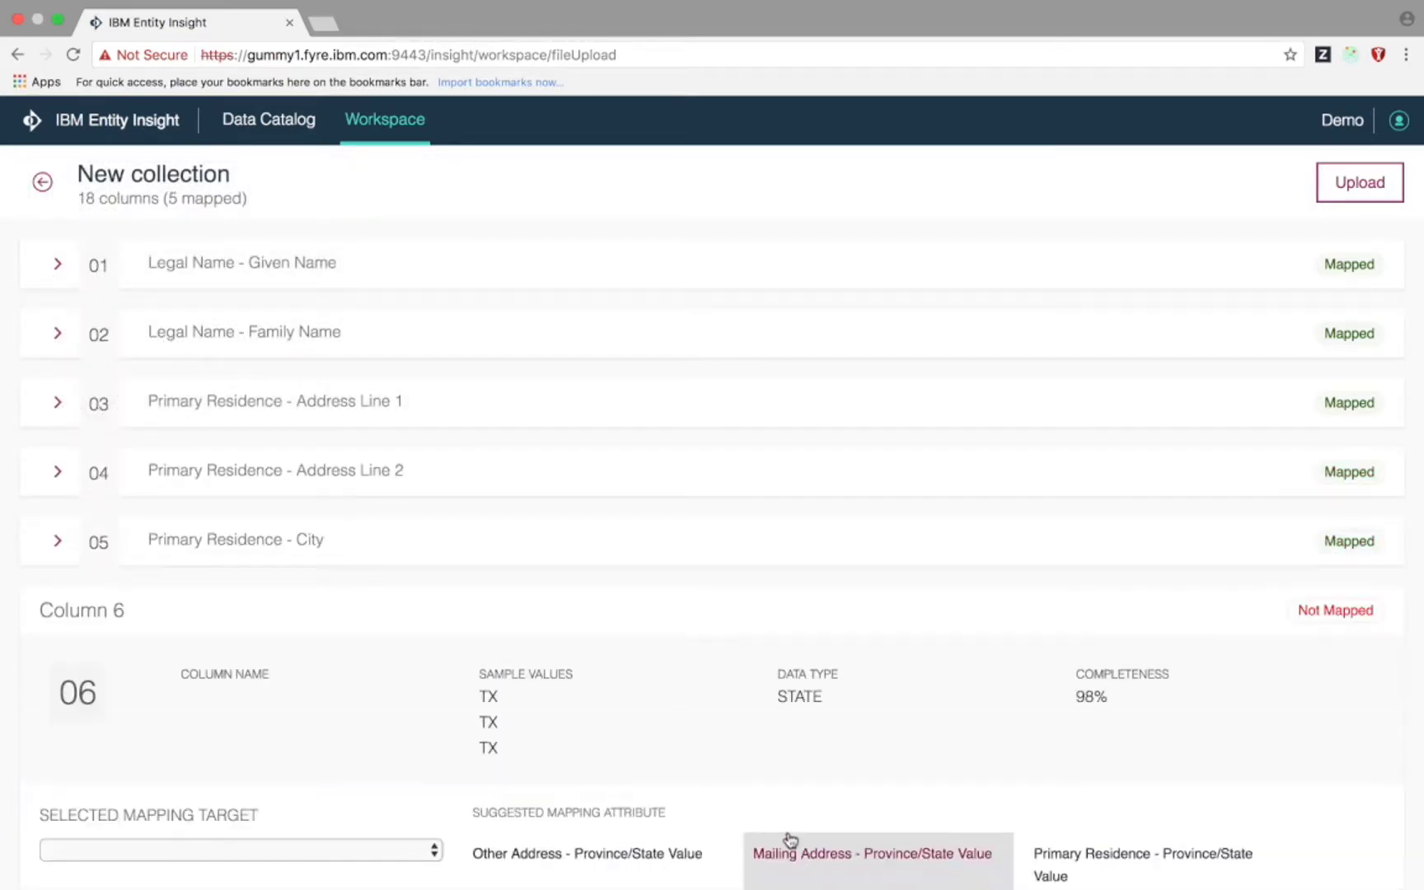
click(1119, 728)
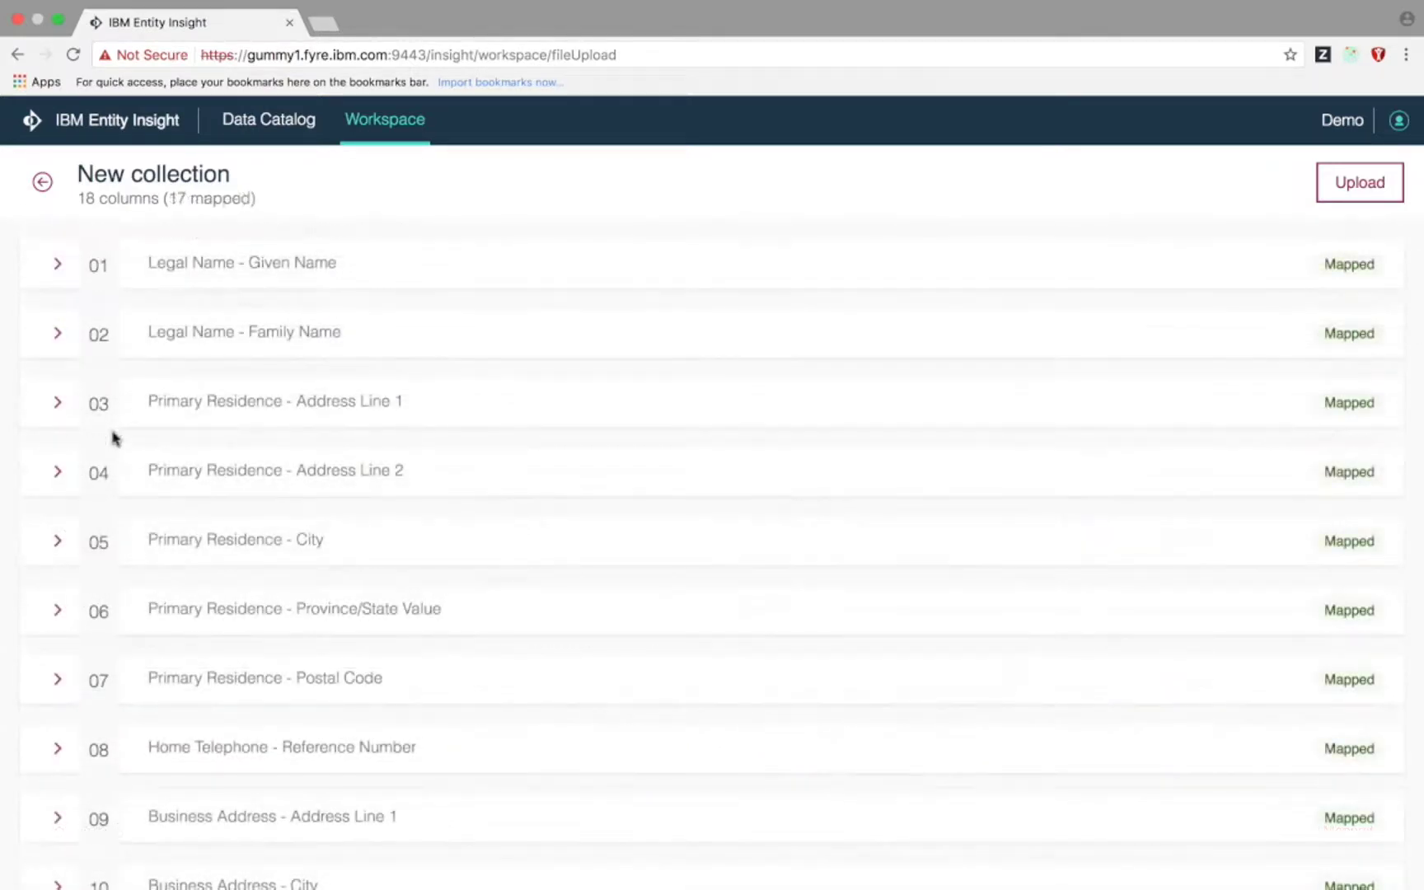
click(58, 473)
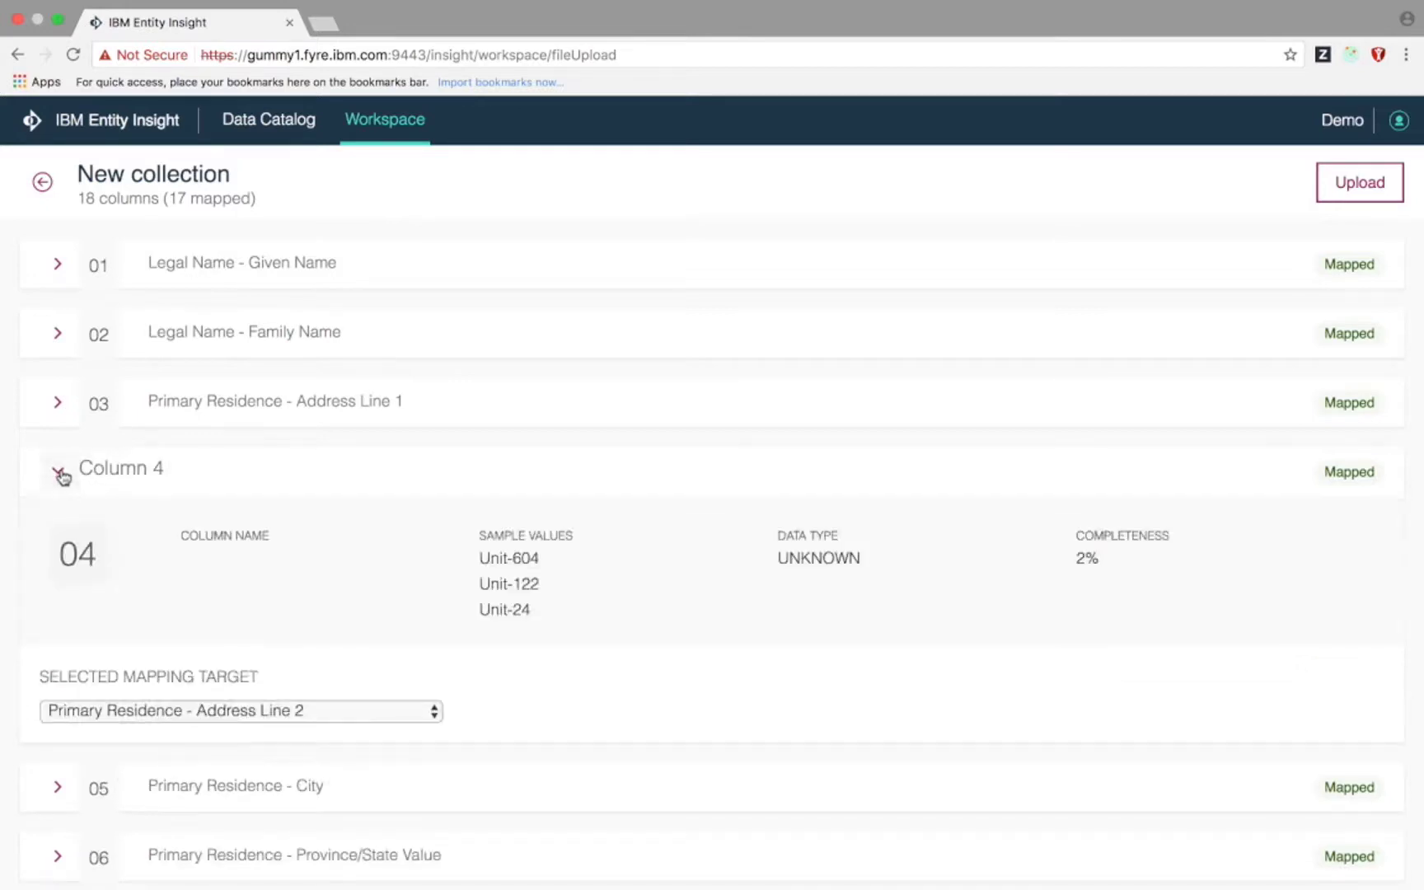
click(217, 712)
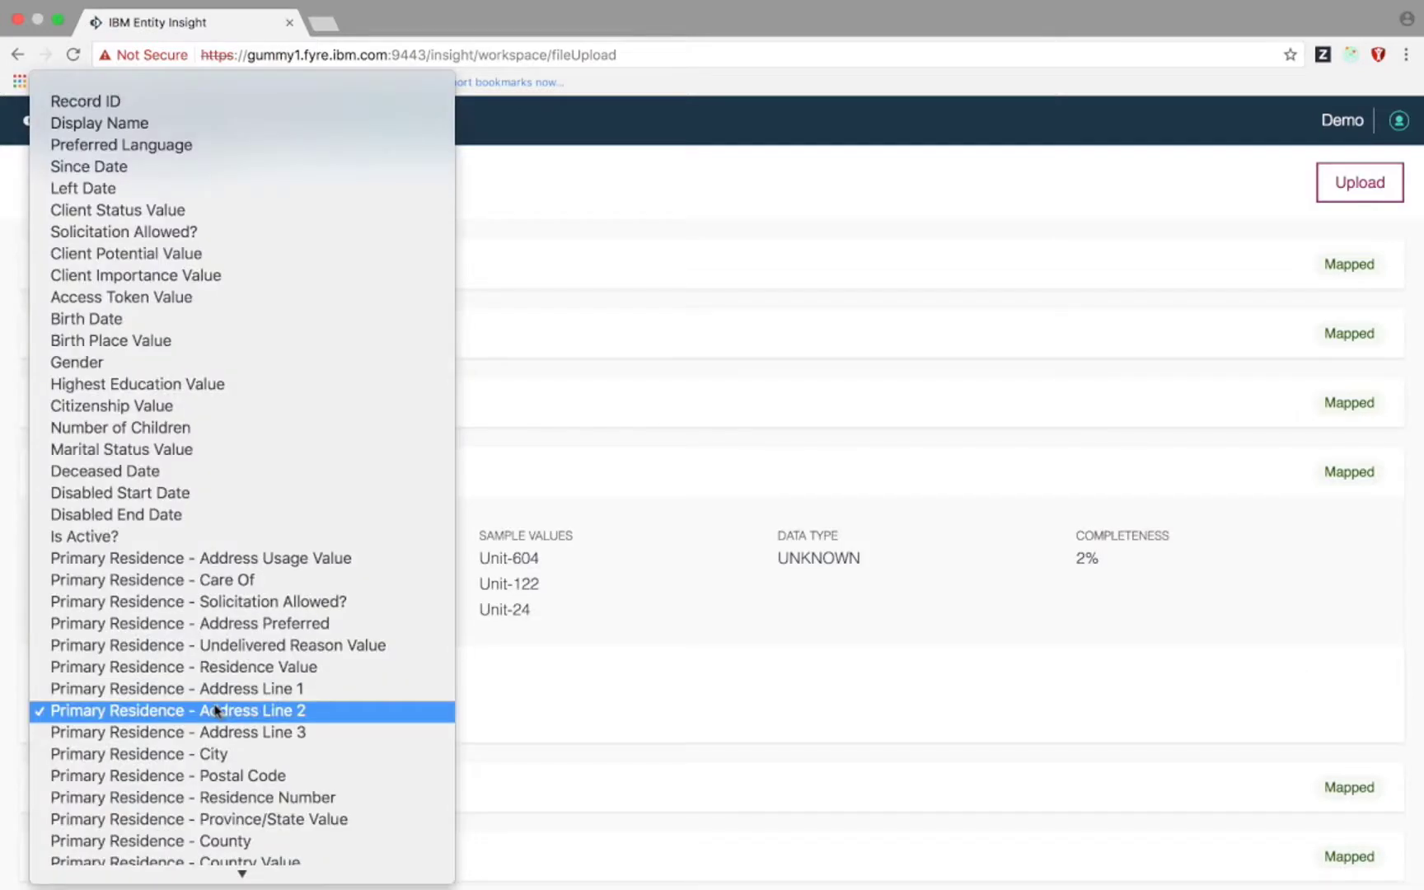
click(217, 711)
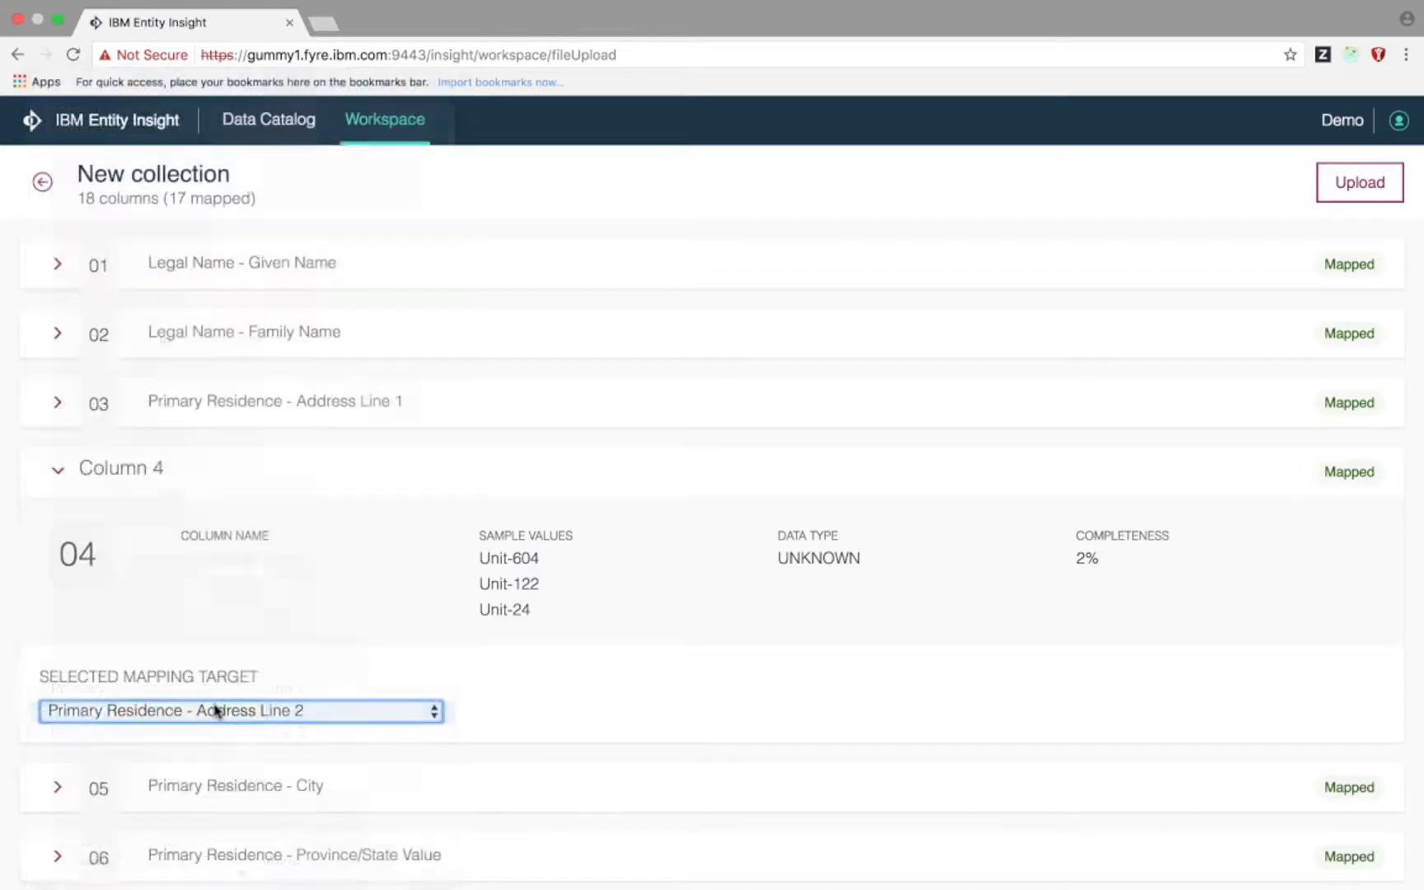
click(56, 474)
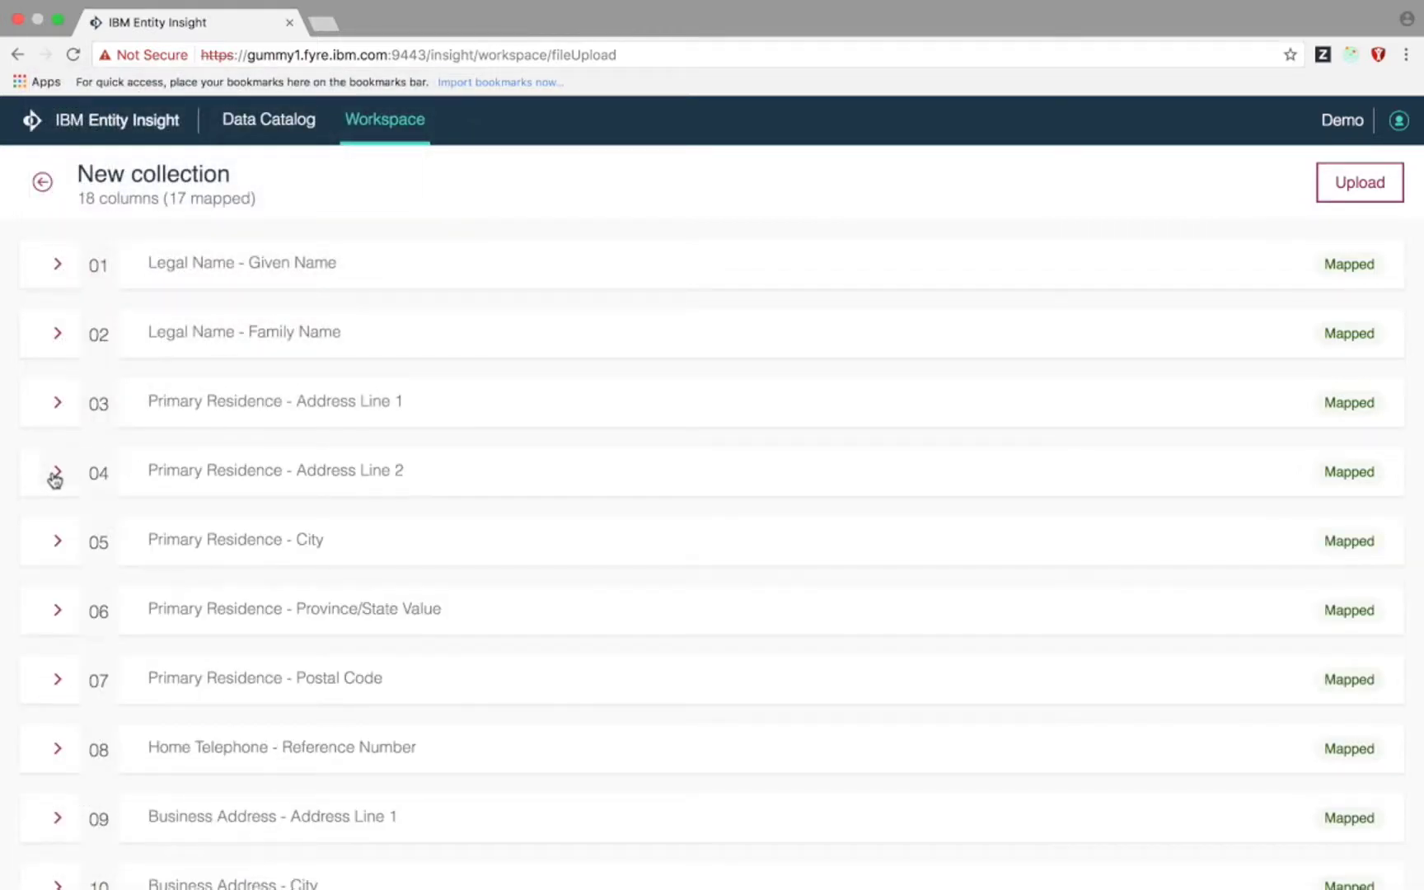
click(1361, 186)
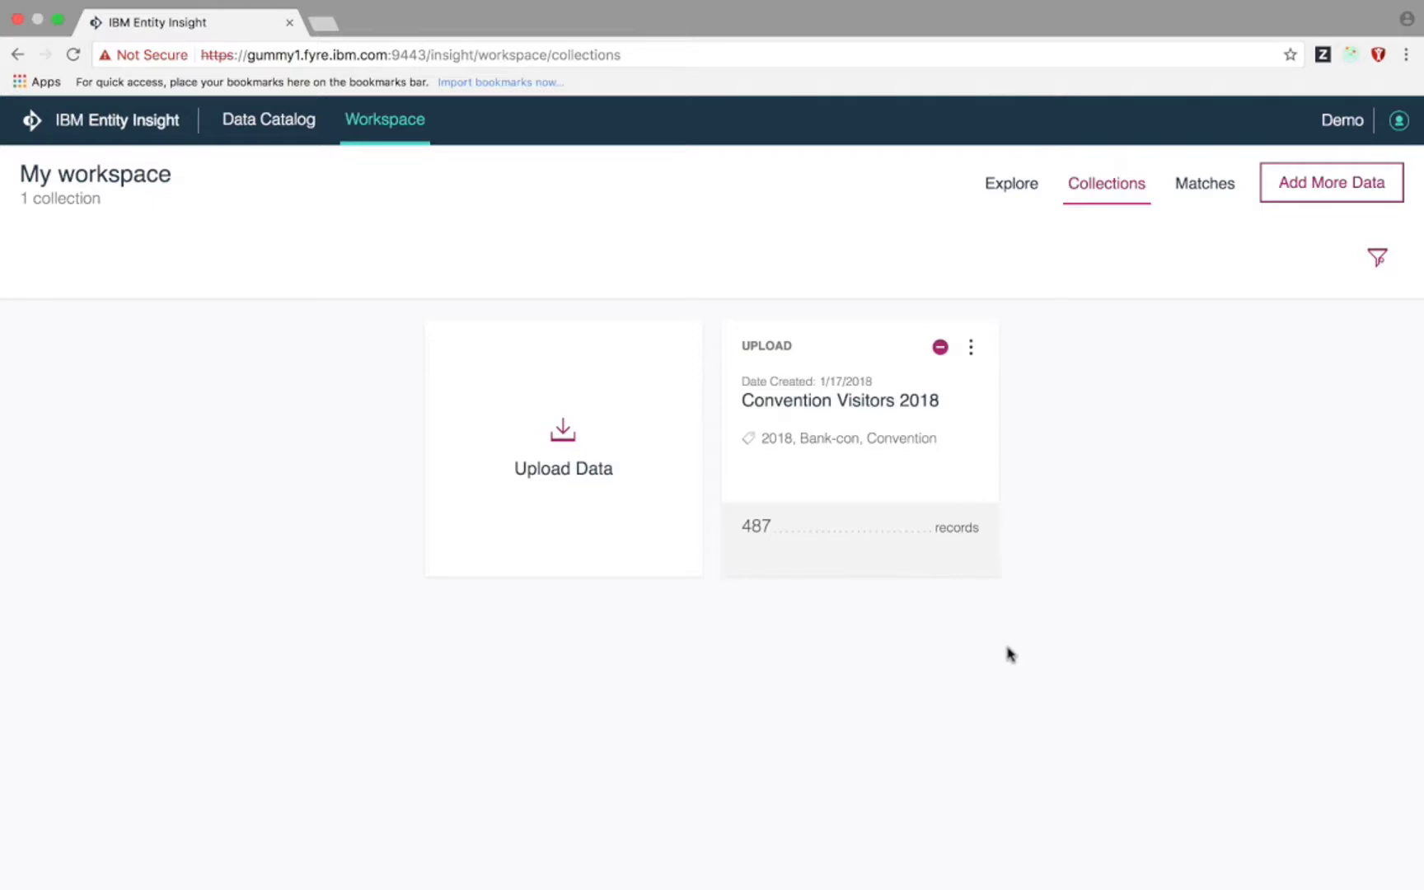
click(874, 473)
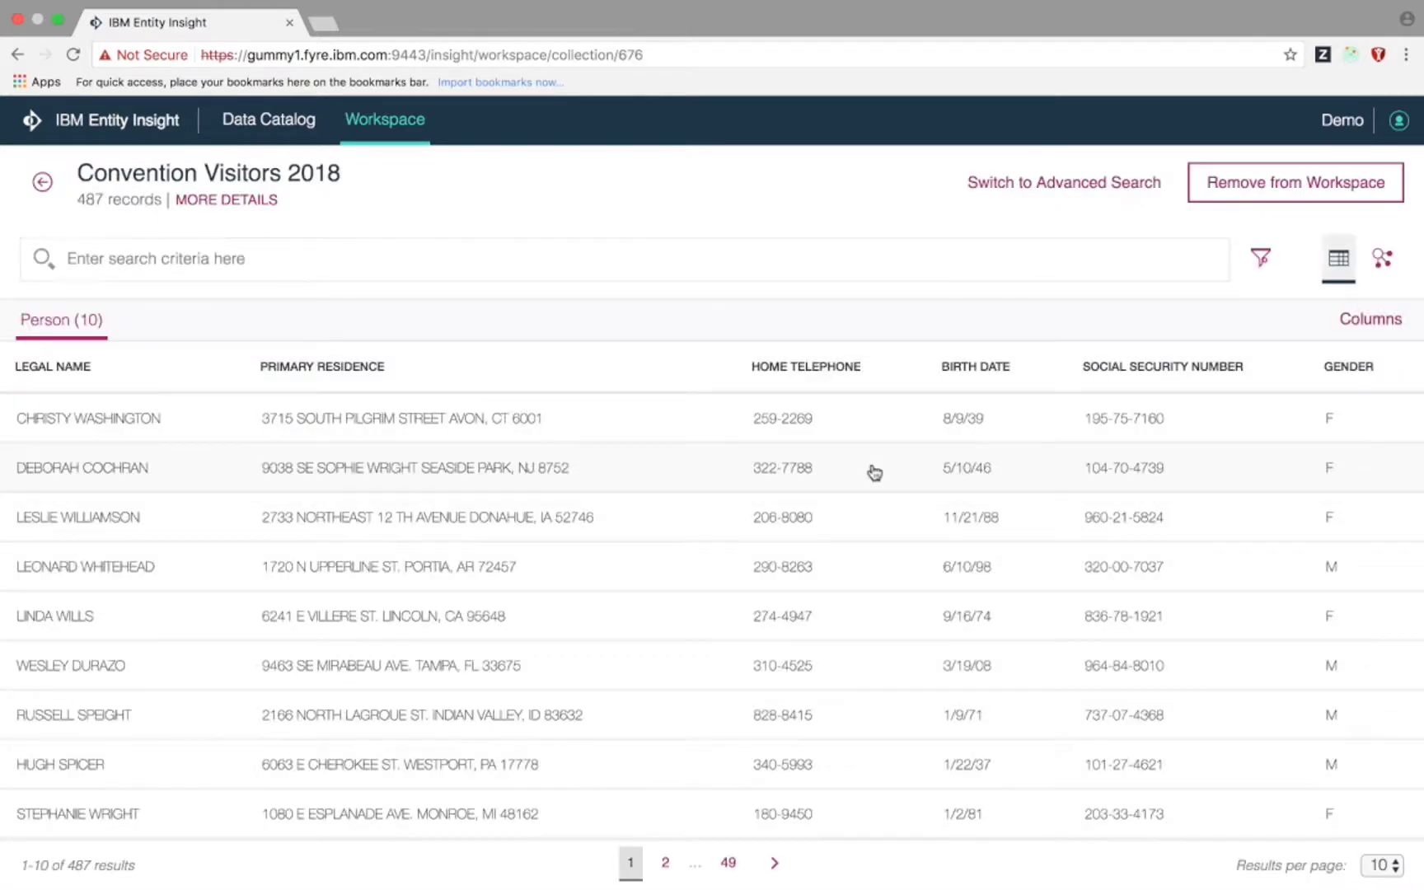
click(132, 526)
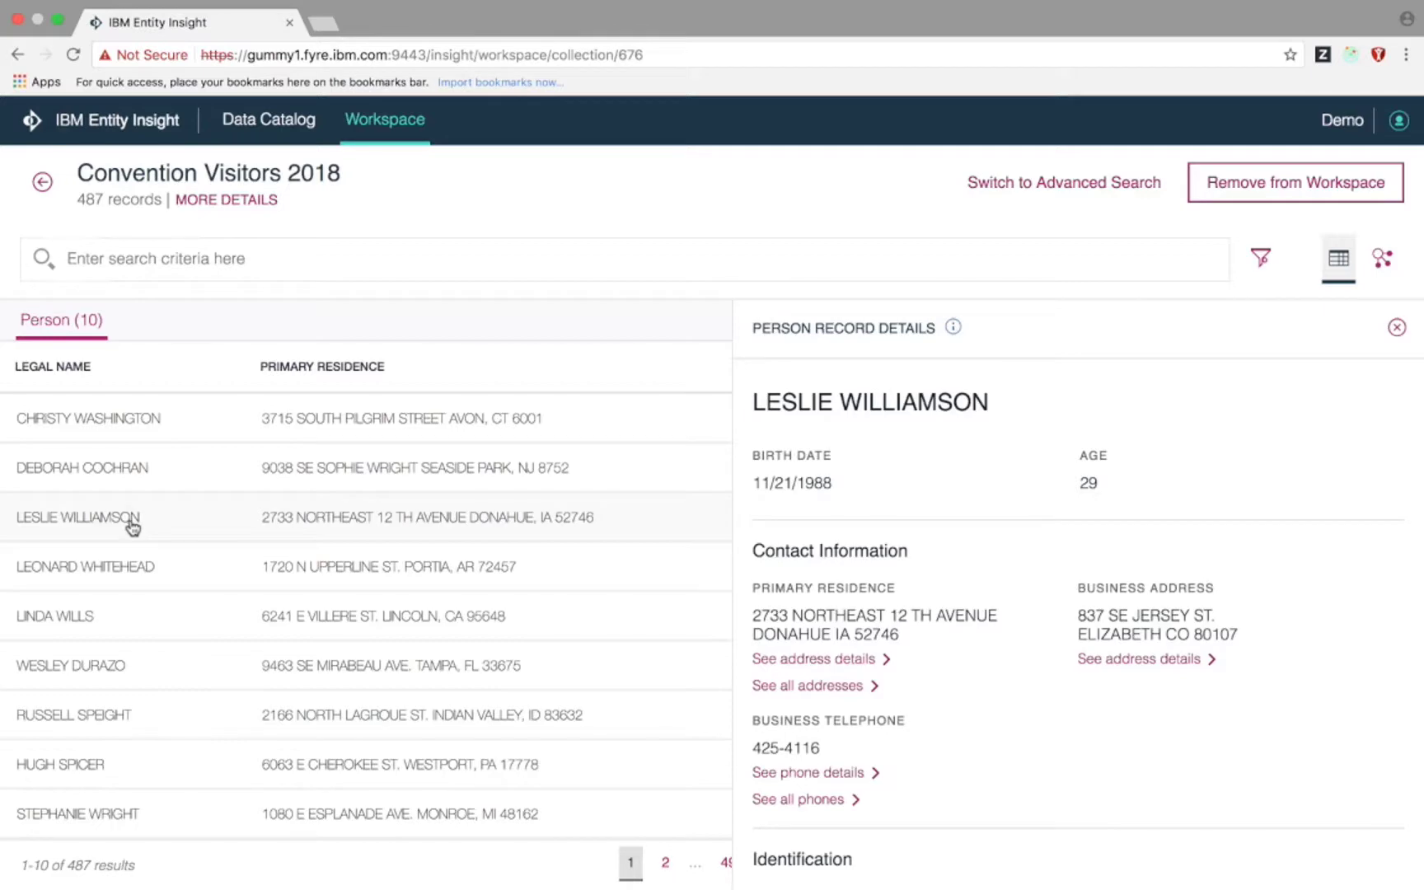
mouse_move(953, 330)
scroll(955, 540, down, 5)
scroll(955, 539, up, 5)
click(43, 183)
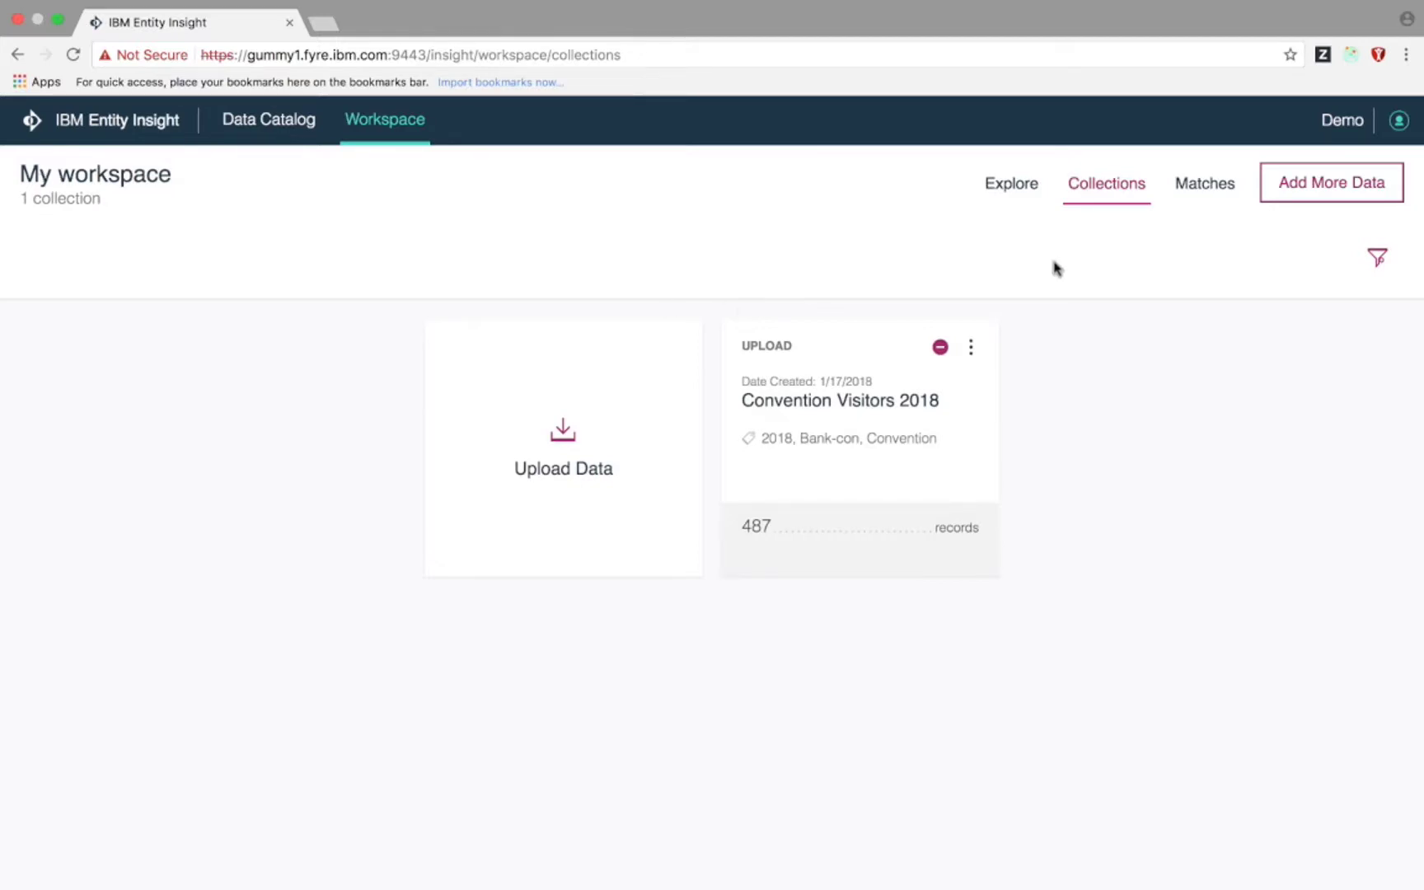
- Start a new match of the Convention Visitors 2018 collection against the repository
click(1186, 191)
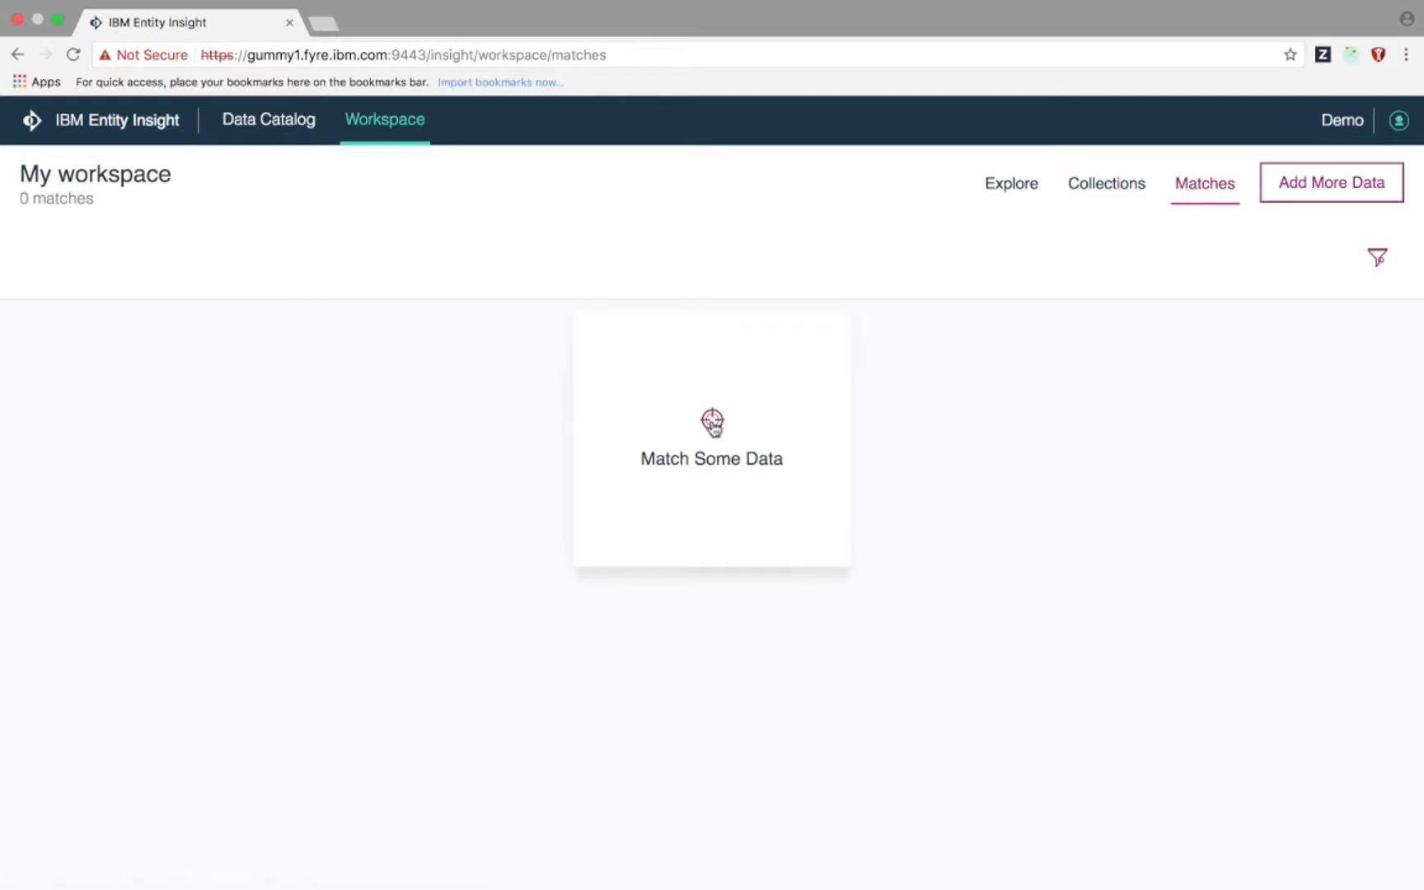
click(714, 425)
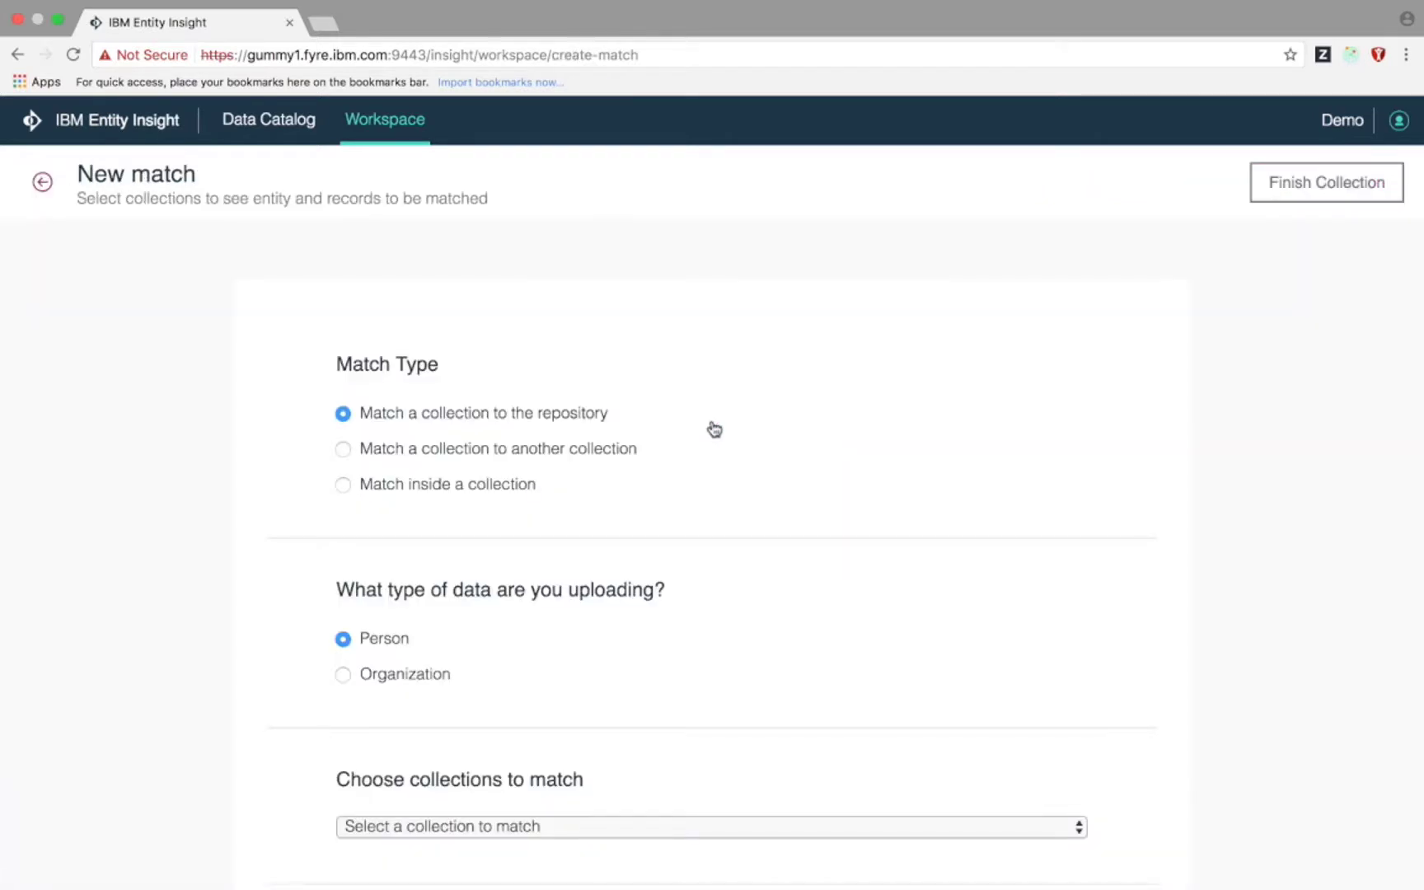
scroll(713, 427, down, 2)
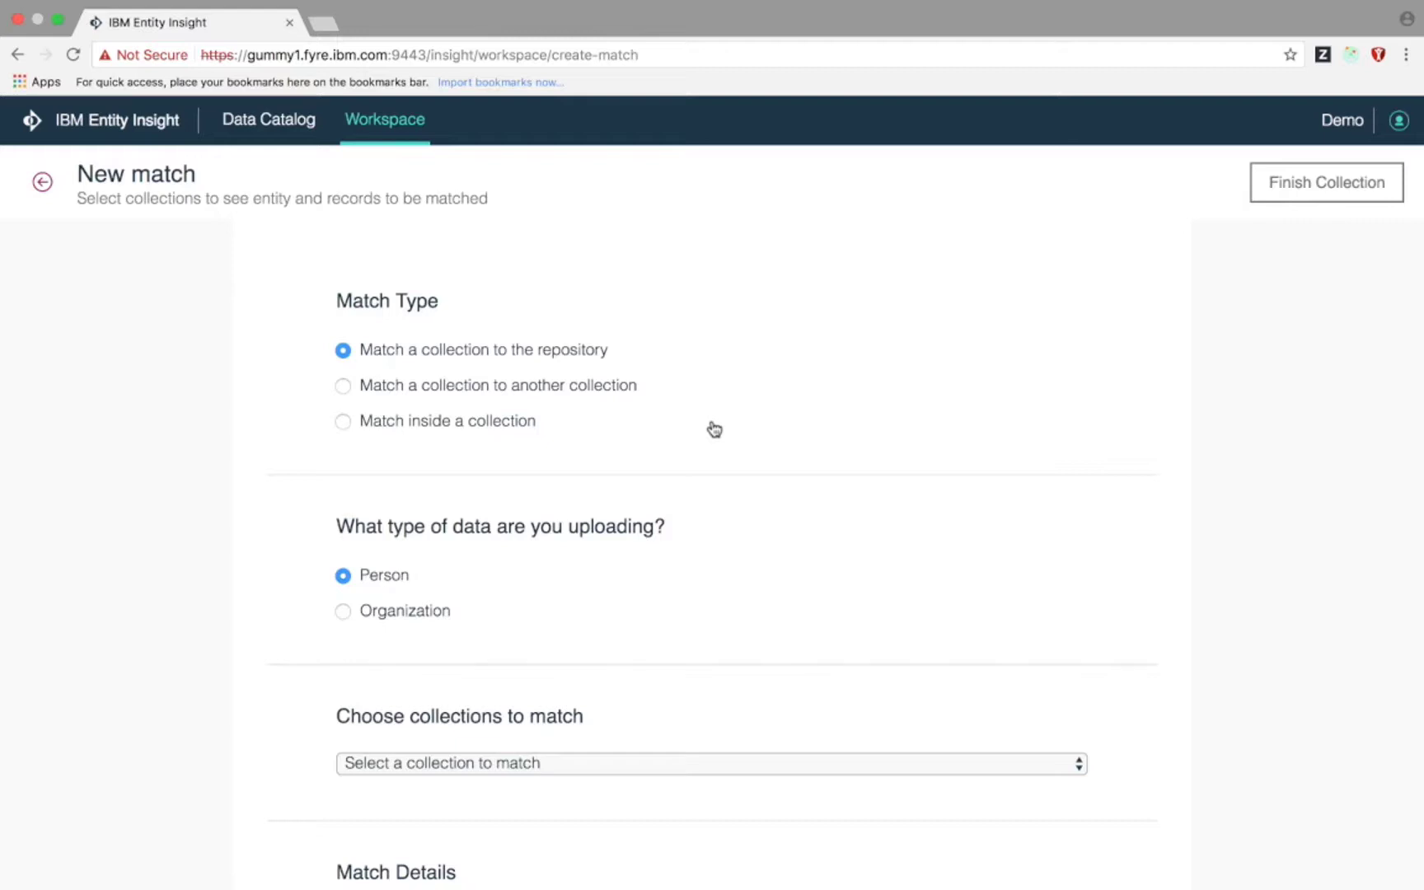
click(614, 387)
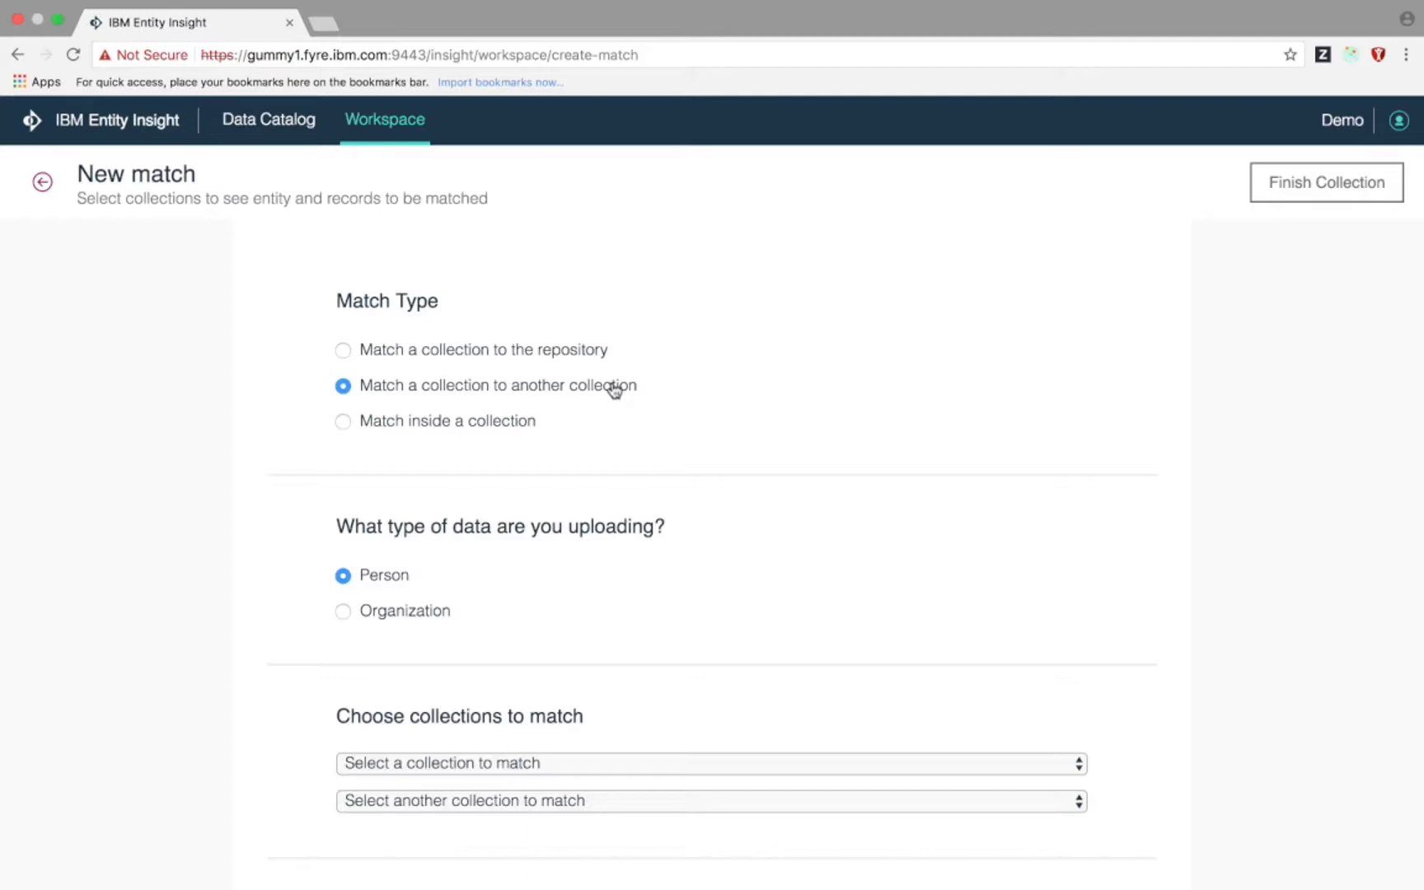
click(495, 423)
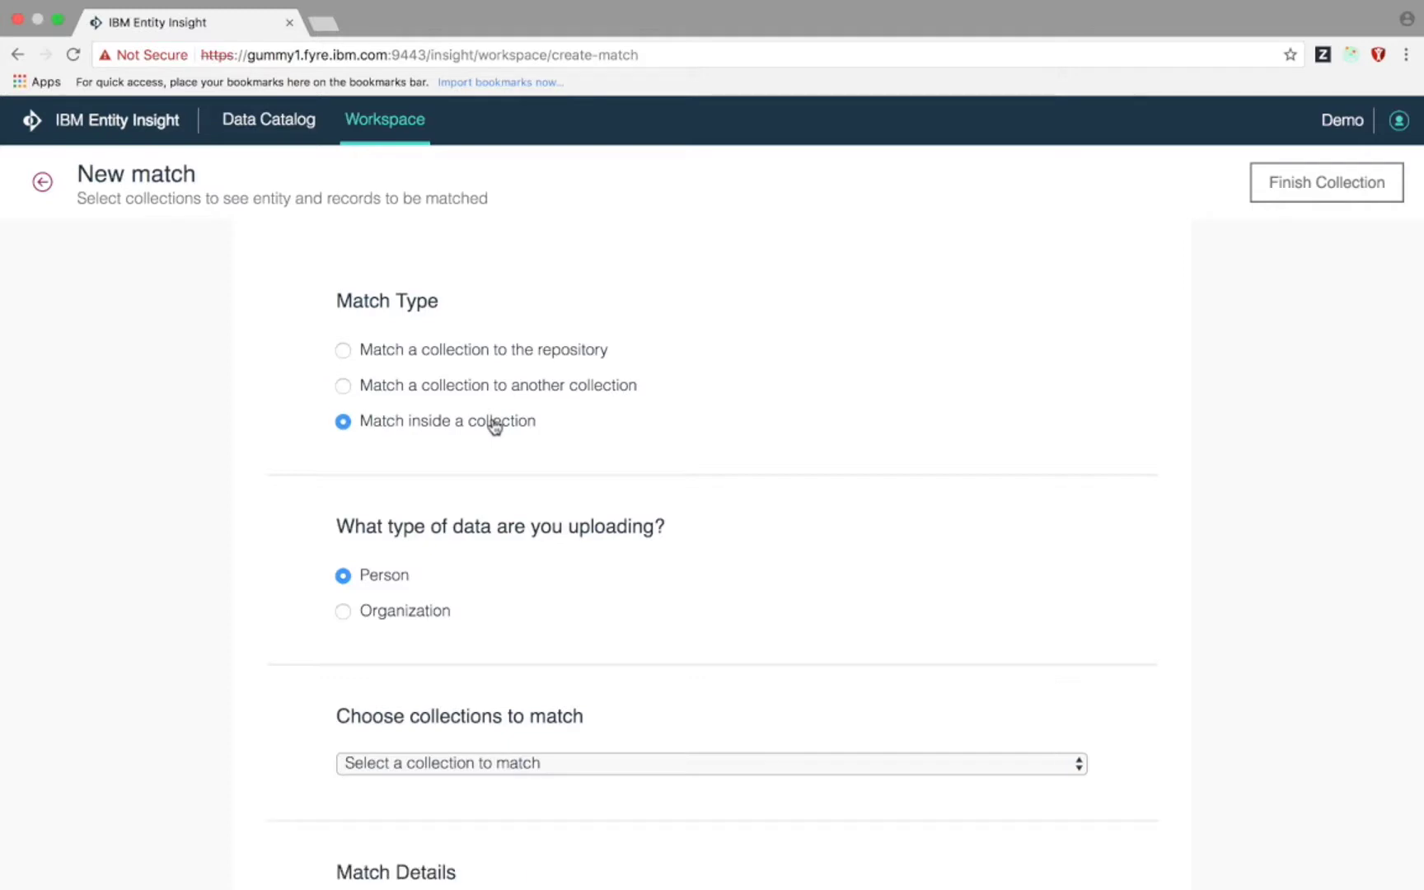
click(505, 356)
scroll(518, 430, down, 3)
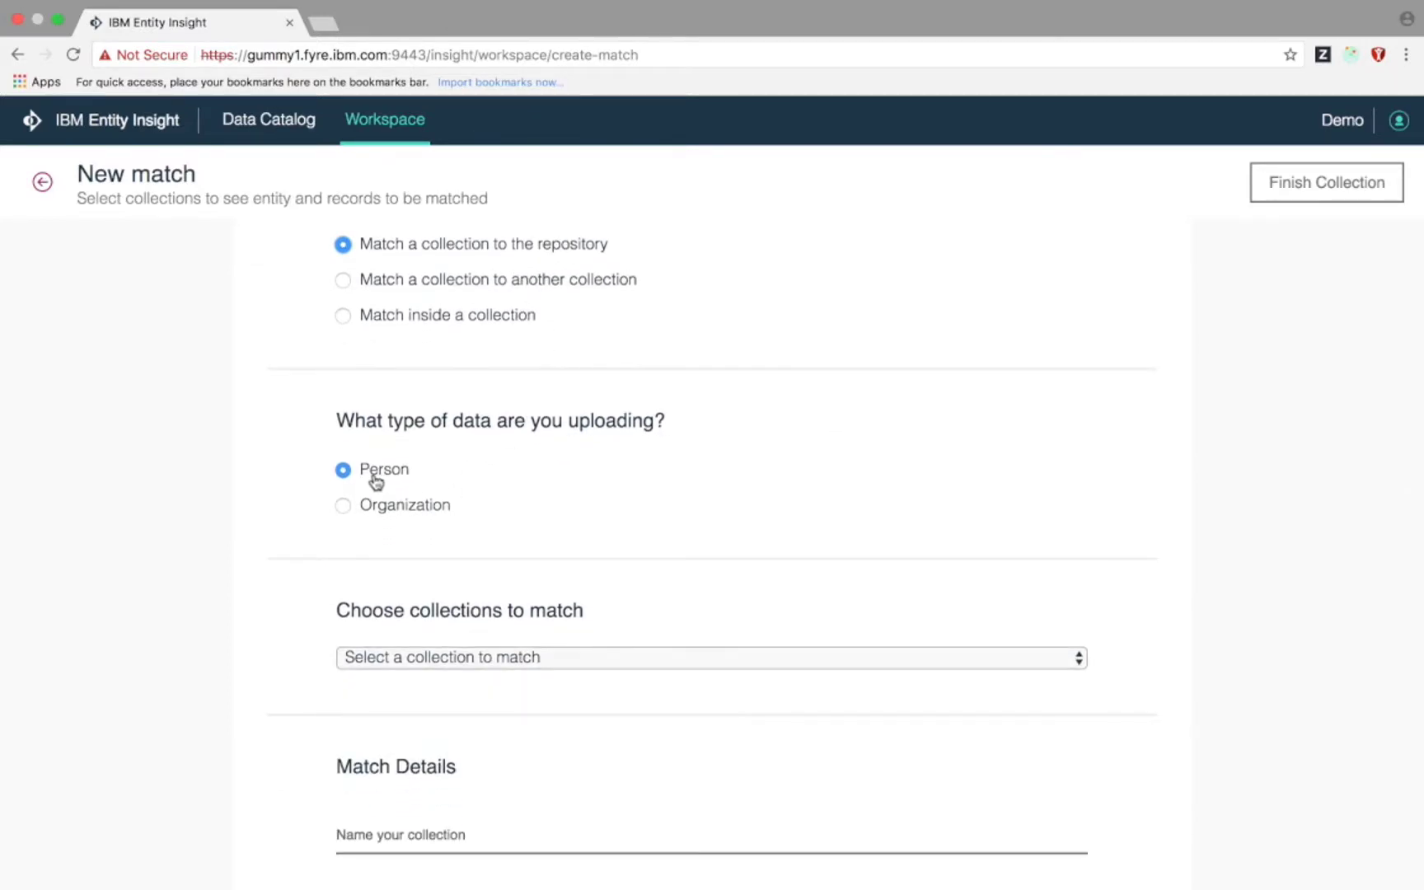
click(392, 659)
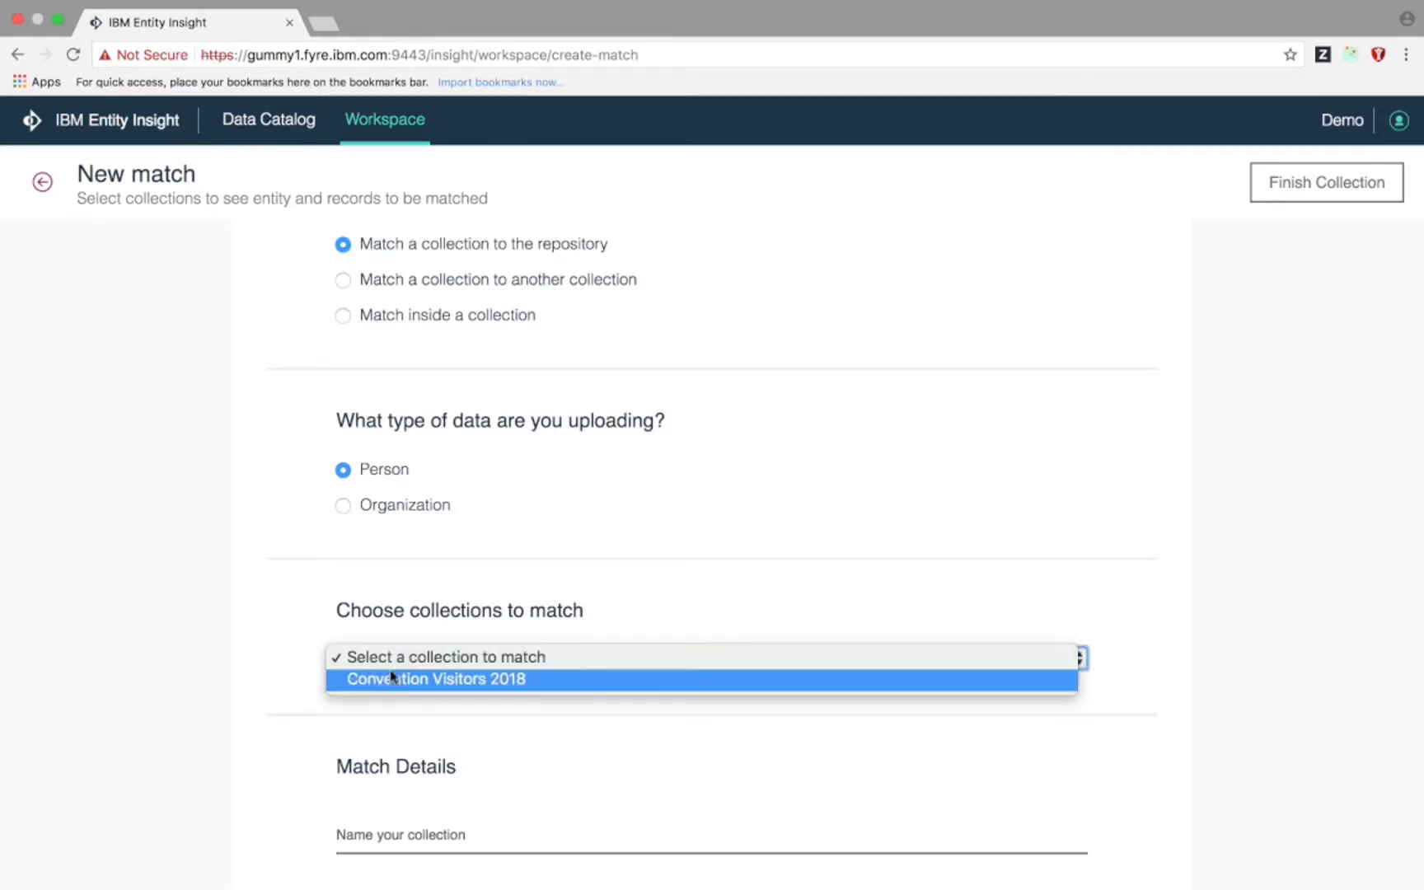
click(392, 679)
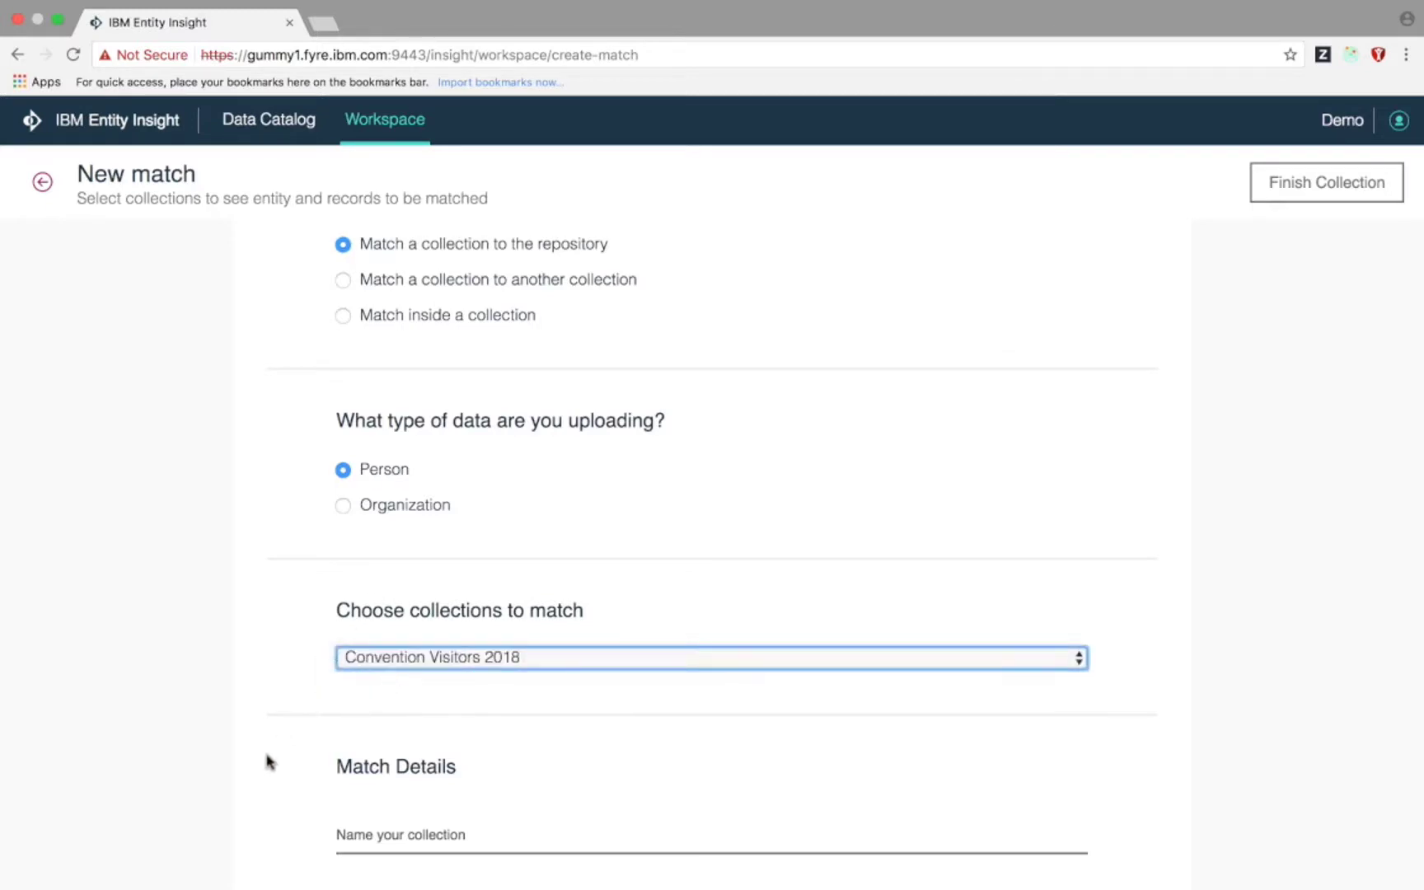
- Name the match 'Matched Convention Visitors' with description 'Matches between Convention Visitors and the repository'
scroll(267, 762, down, 5)
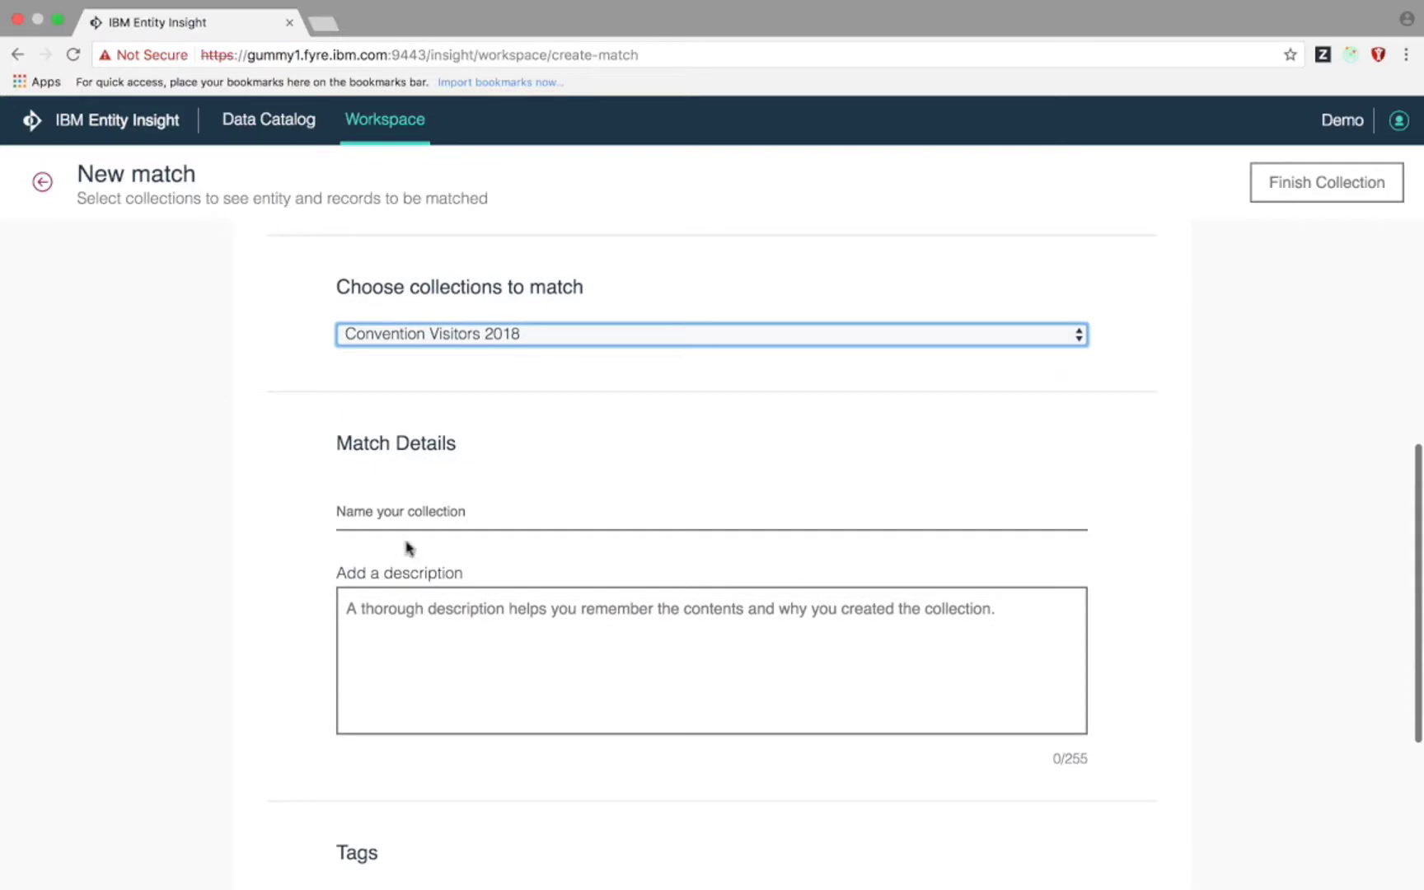
click(408, 525)
text(Matched Convention Visi)
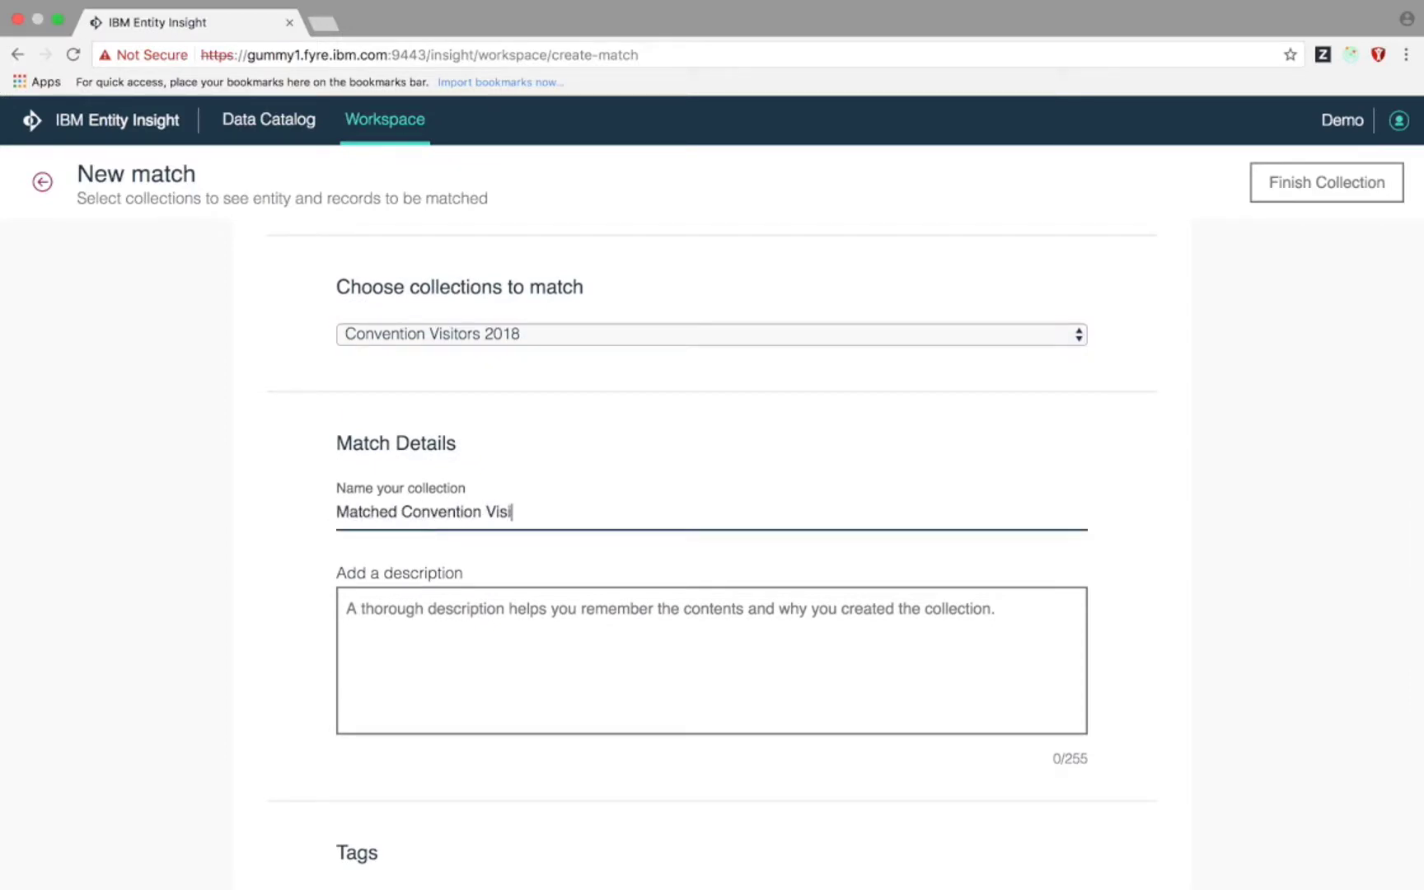
text(tors)
key(Tab)
text(Matches between Convention Visi)
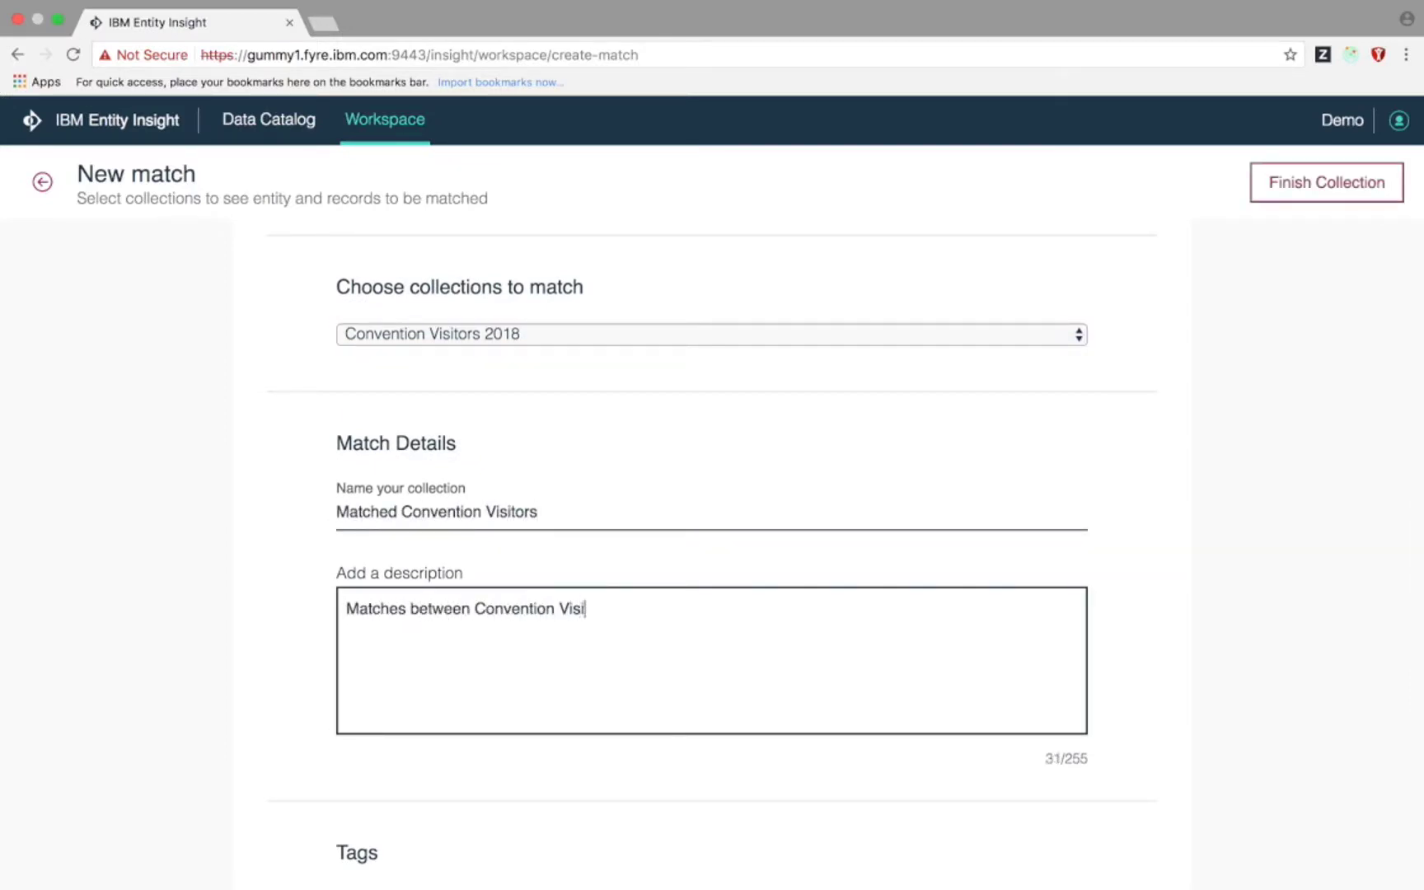
text(tors and the repository)
- Tag the match Bank-con, Convention and 2018, and finish to run it
scroll(451, 709, down, 2)
click(439, 736)
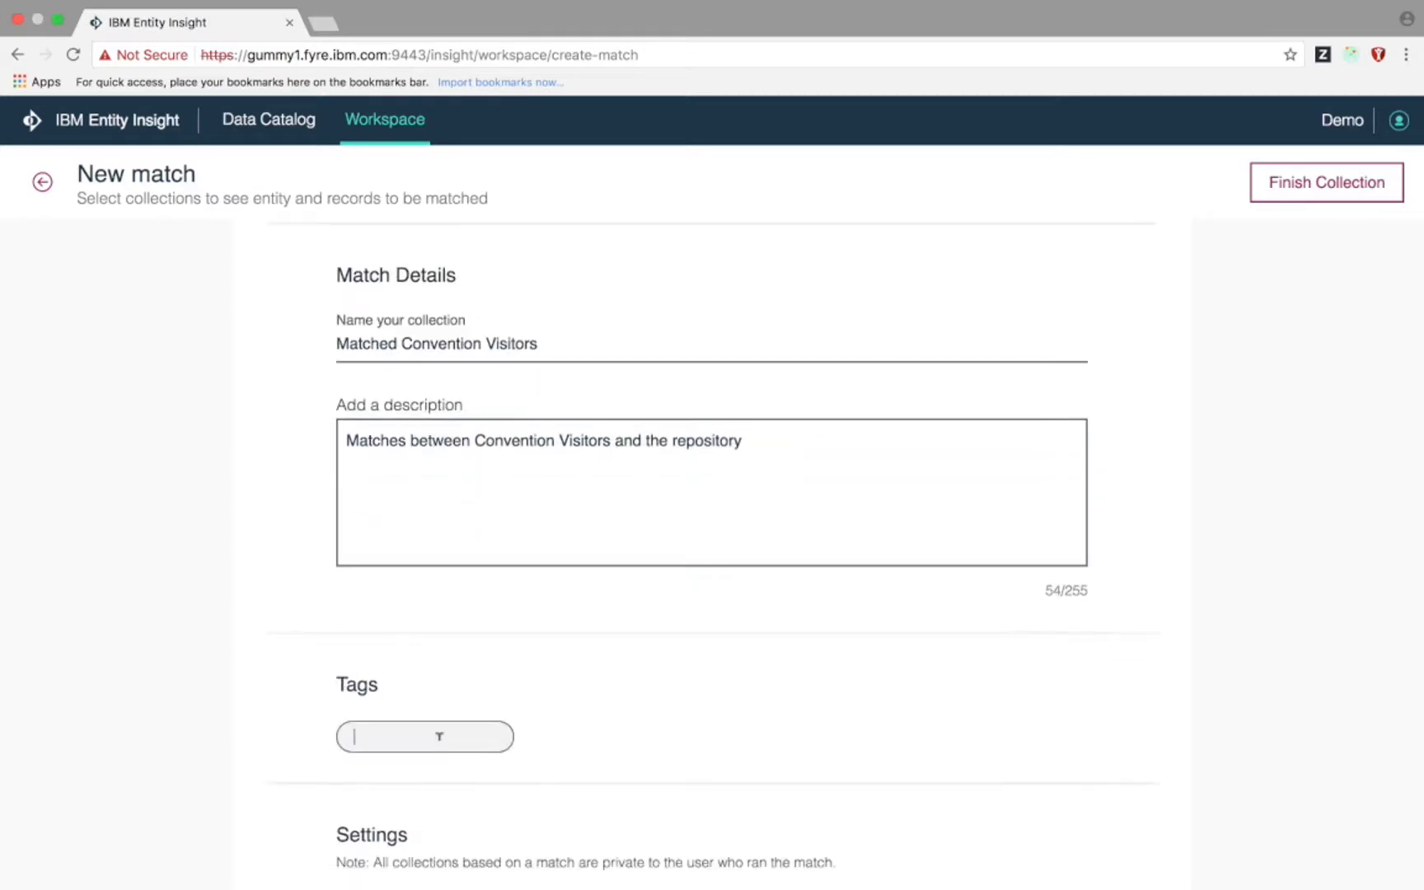
text(Bank-con)
key(Return)
click(519, 729)
text(Convention)
key(Return)
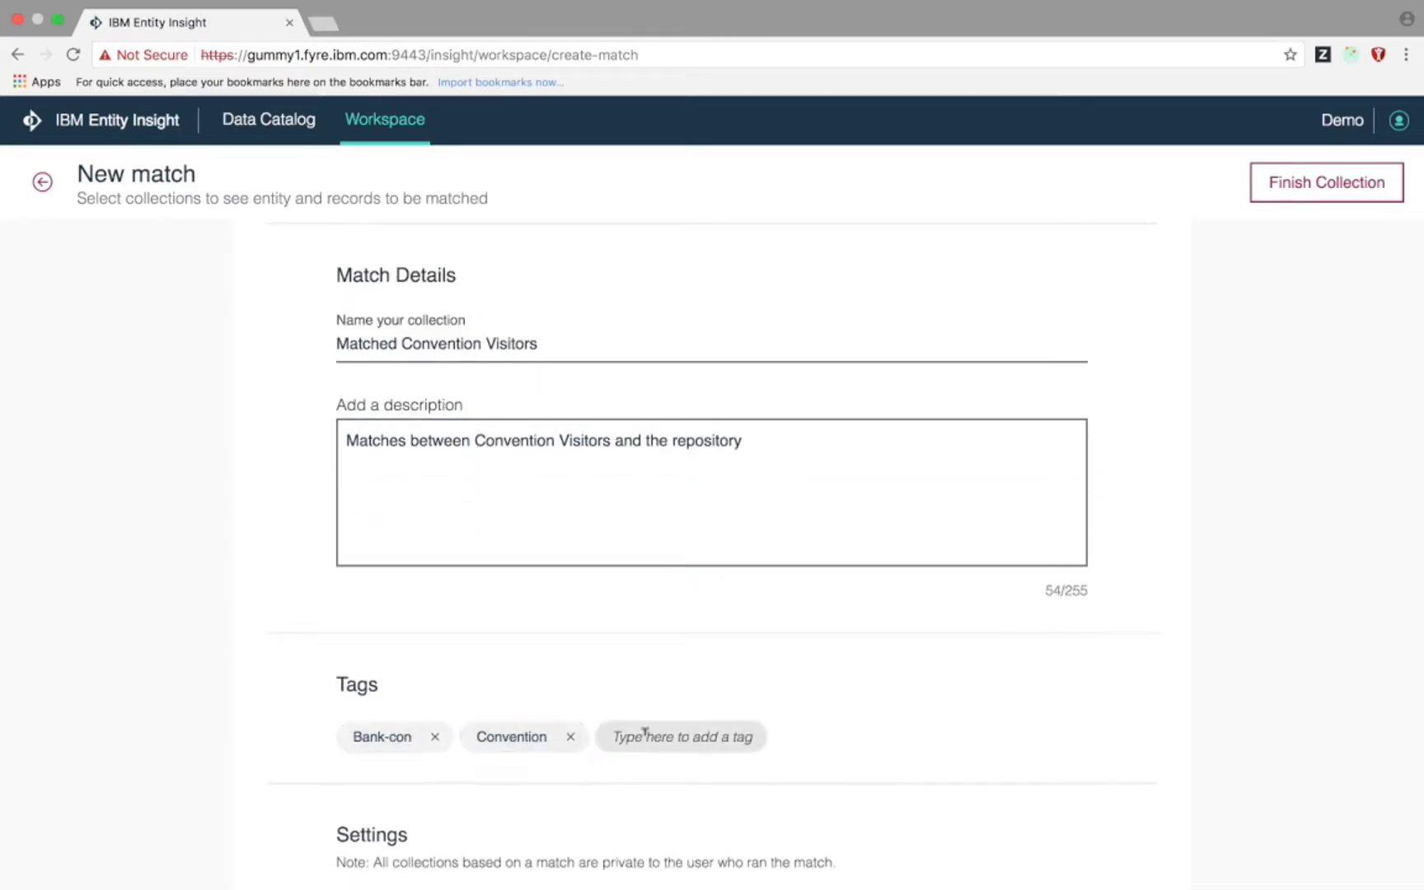
text(2018)
key(Return)
scroll(781, 706, up, 2)
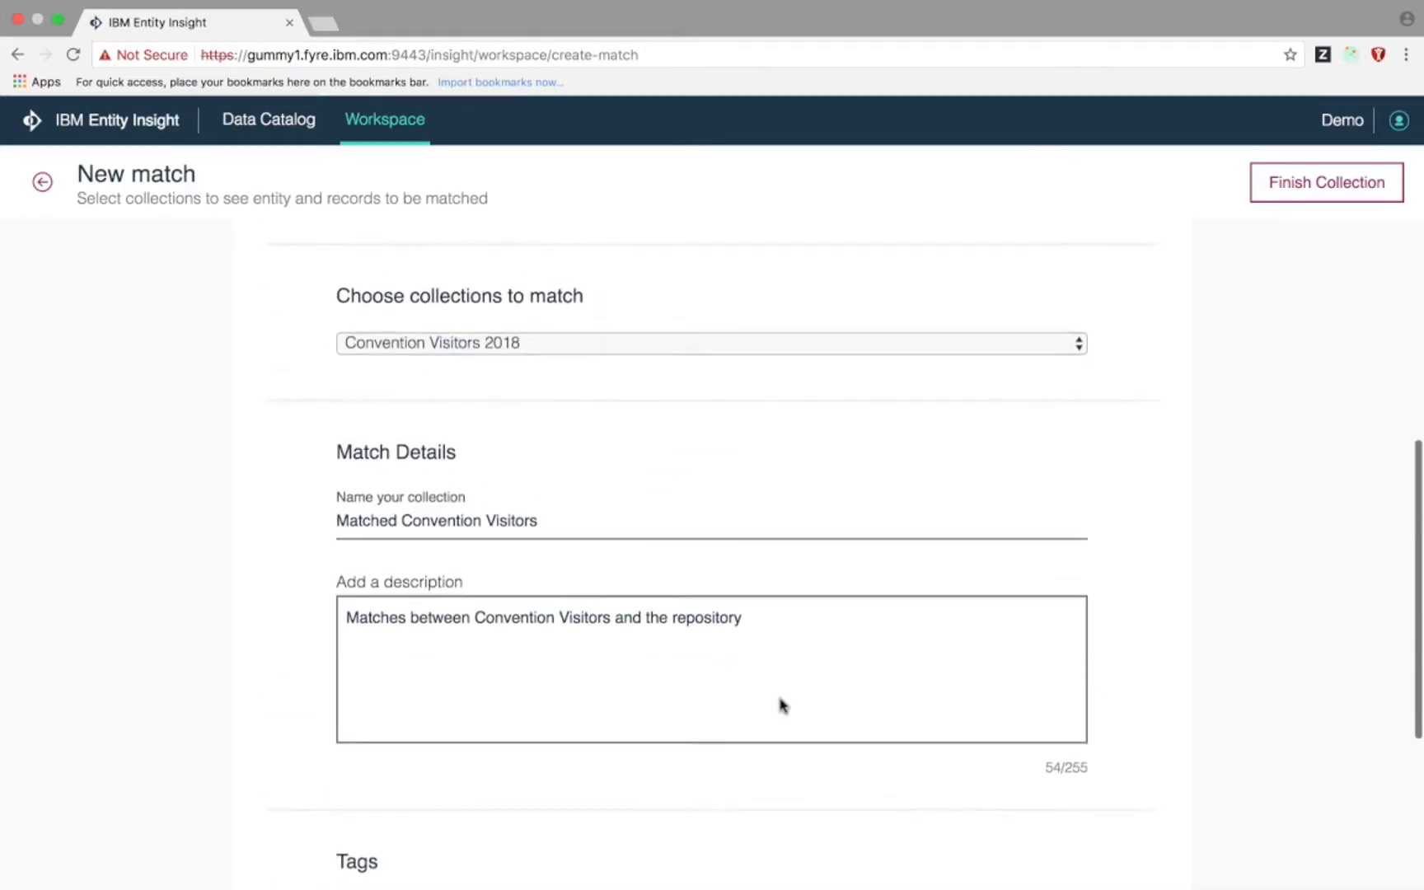
click(1308, 195)
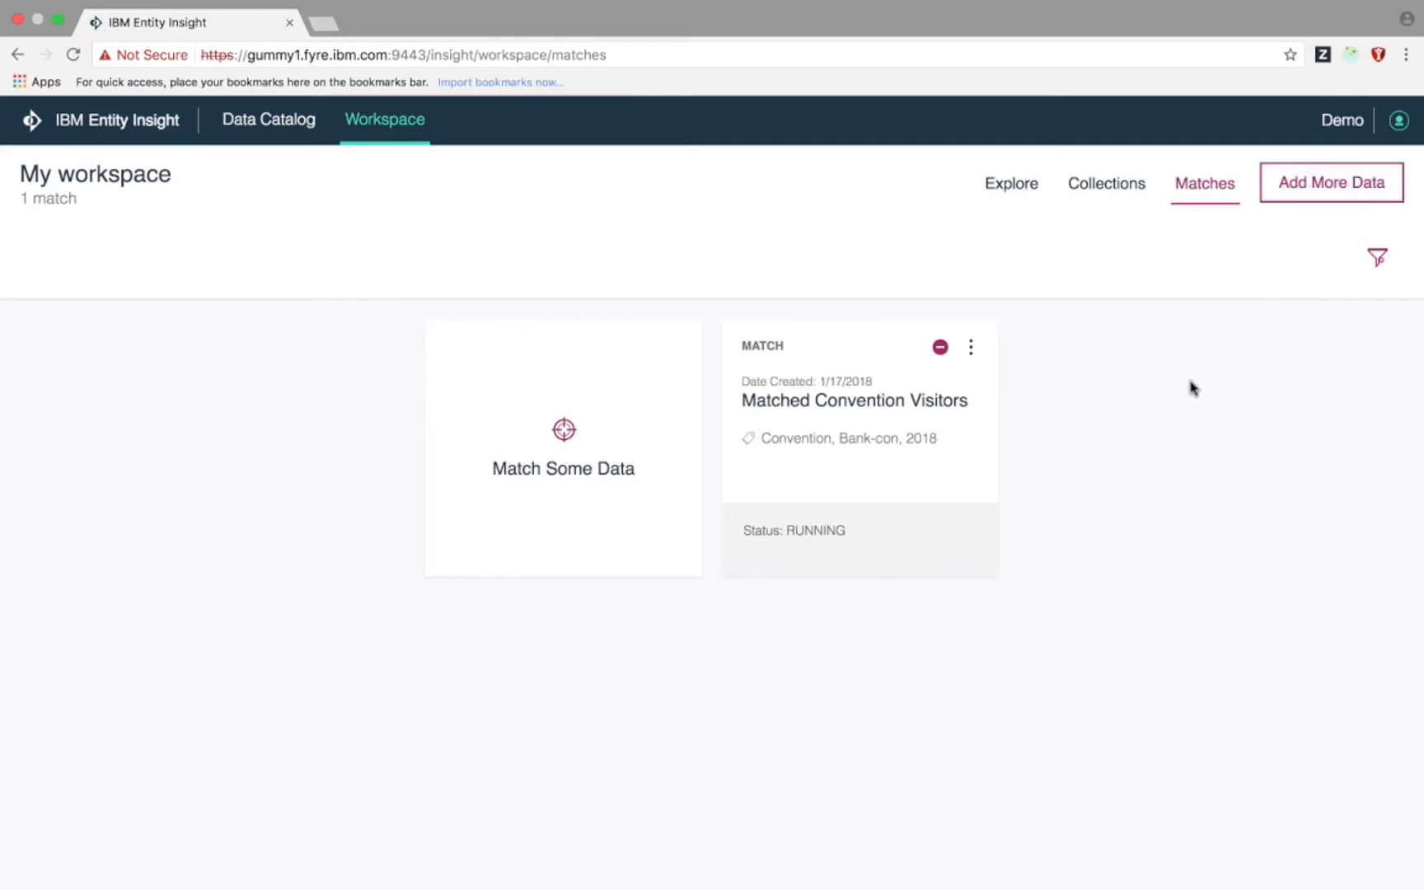
- Open the Matched Convention Visitors results and expand the third entity to show its two source records
click(876, 461)
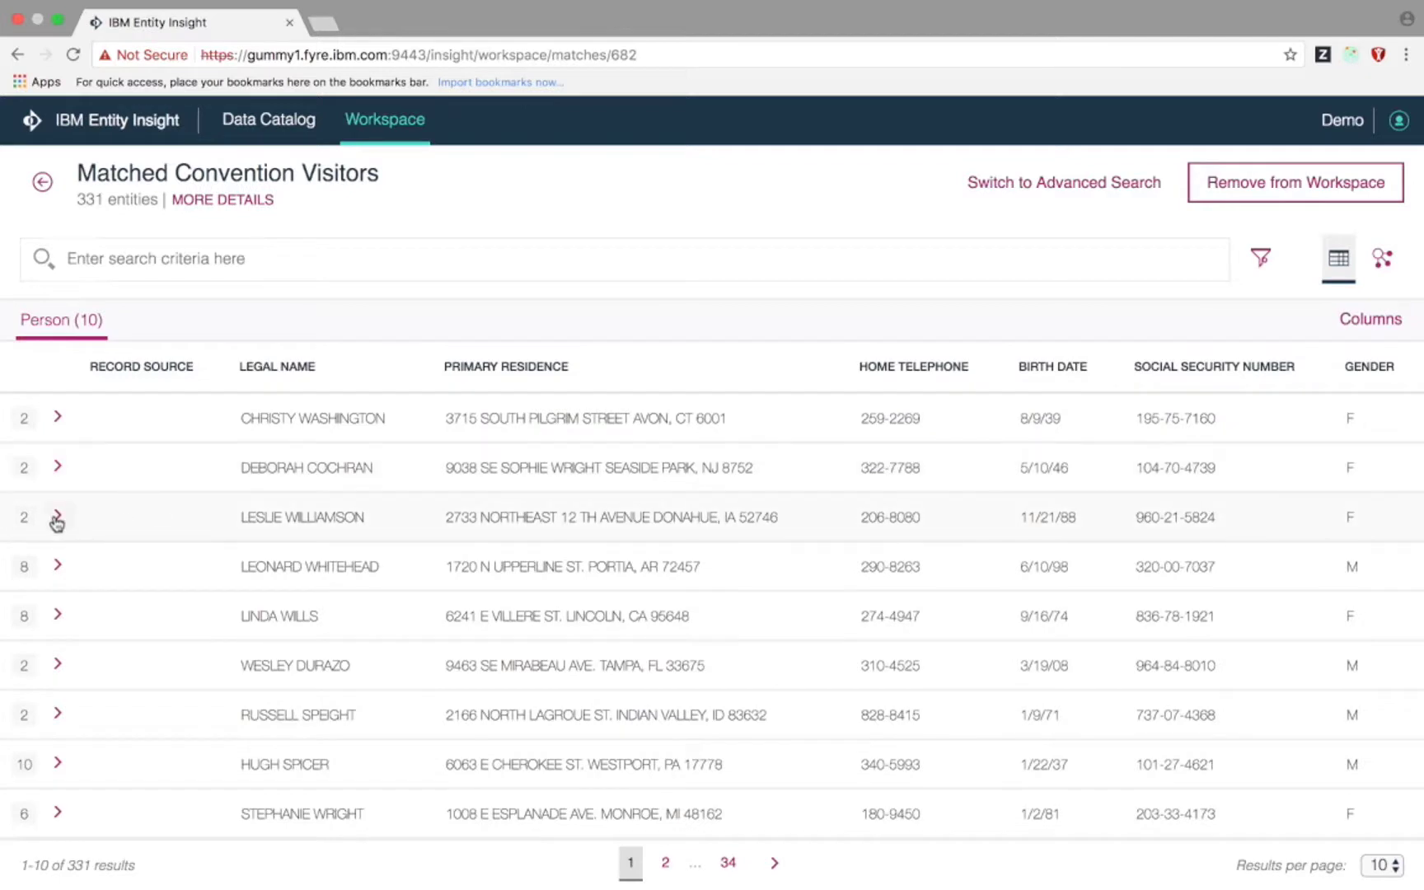
click(57, 518)
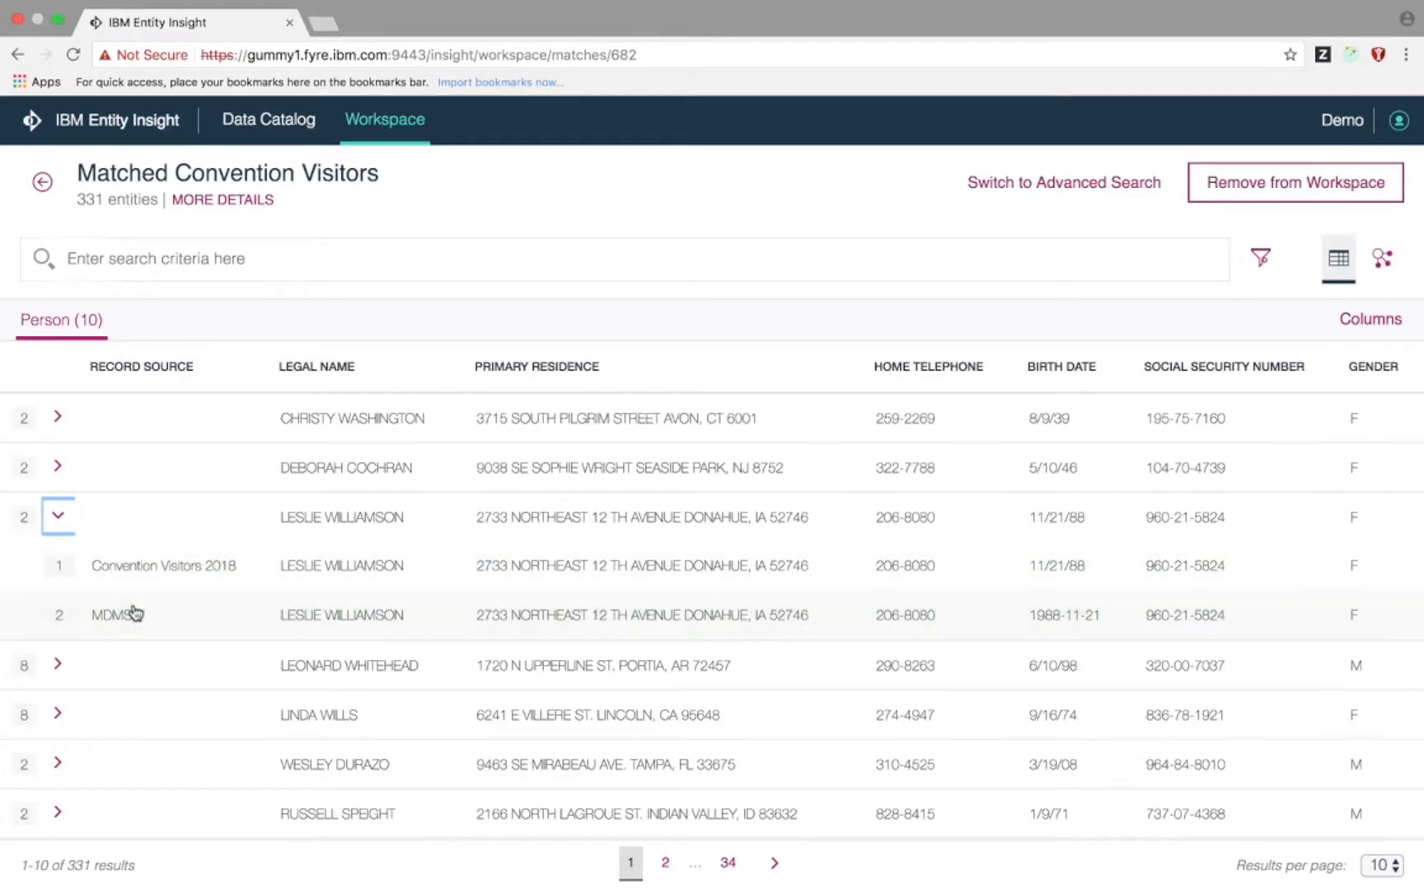
- Search the matched visitors for 'Julie' and expand the result's source records
click(194, 256)
text(Julie)
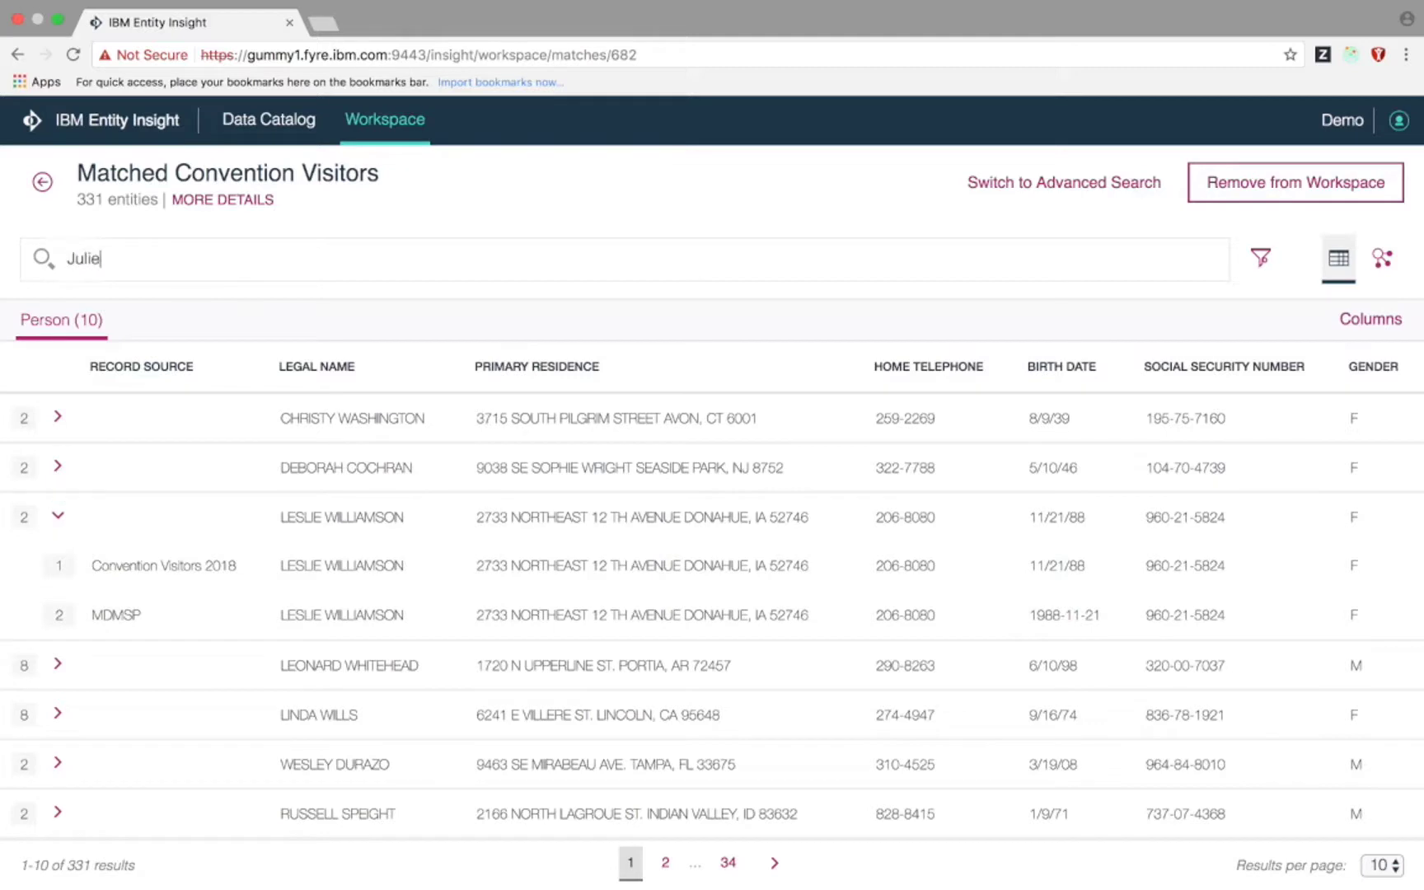
key(Return)
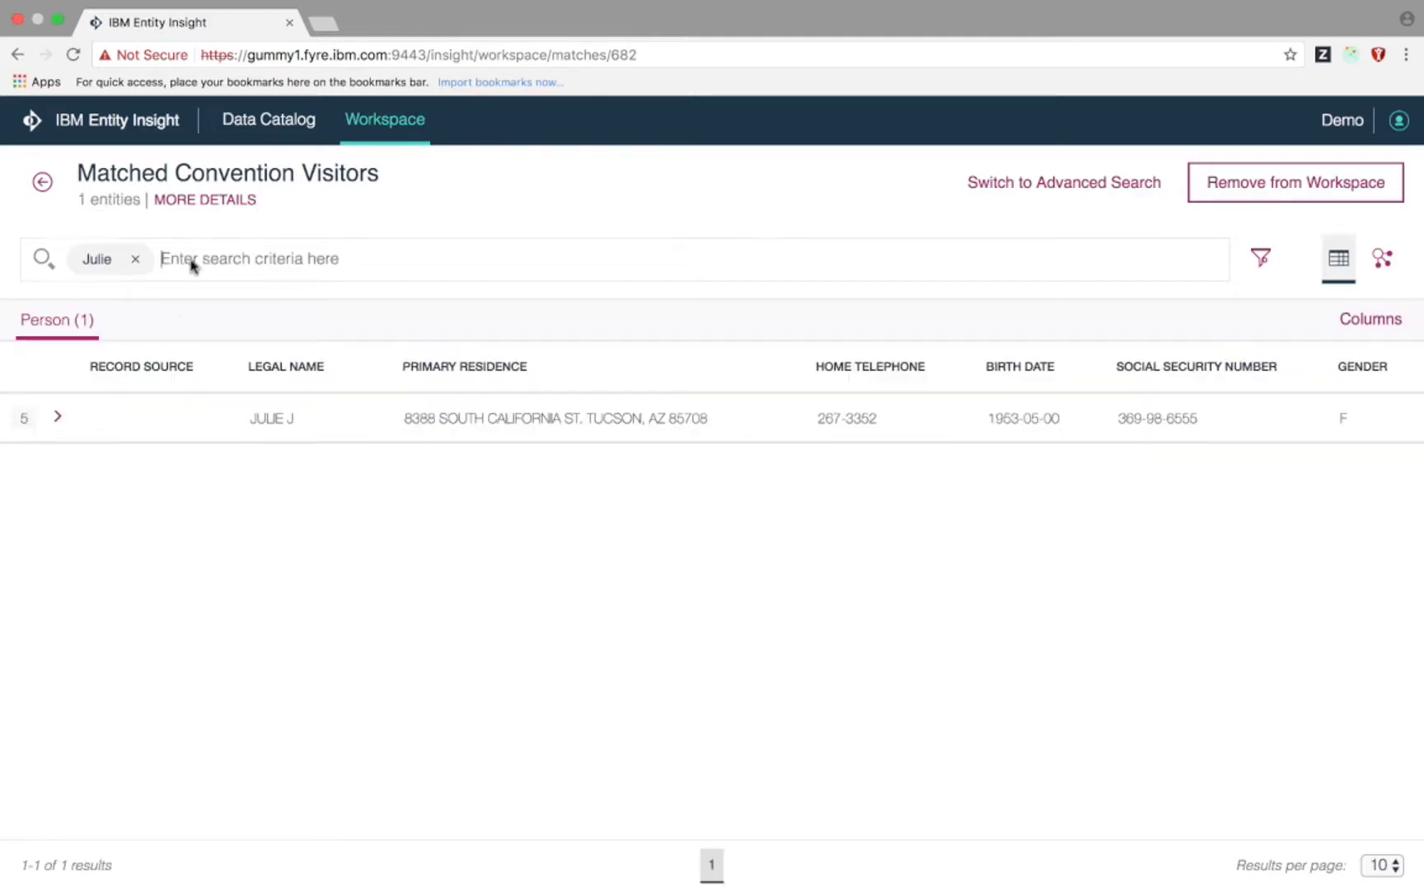
click(58, 417)
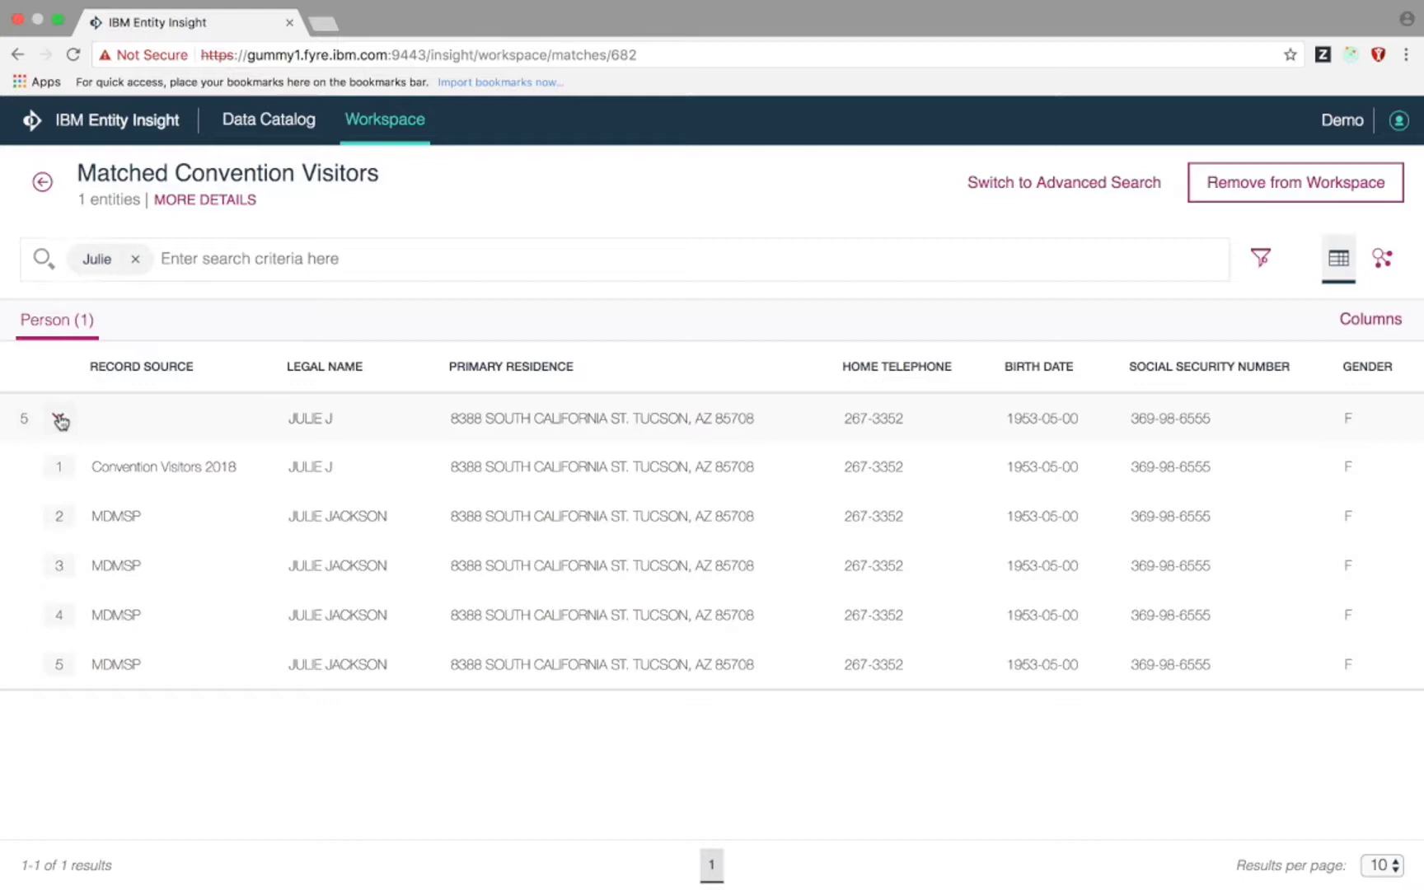
- Replace the search with 'Jason' and expand the first two results' source records
click(136, 258)
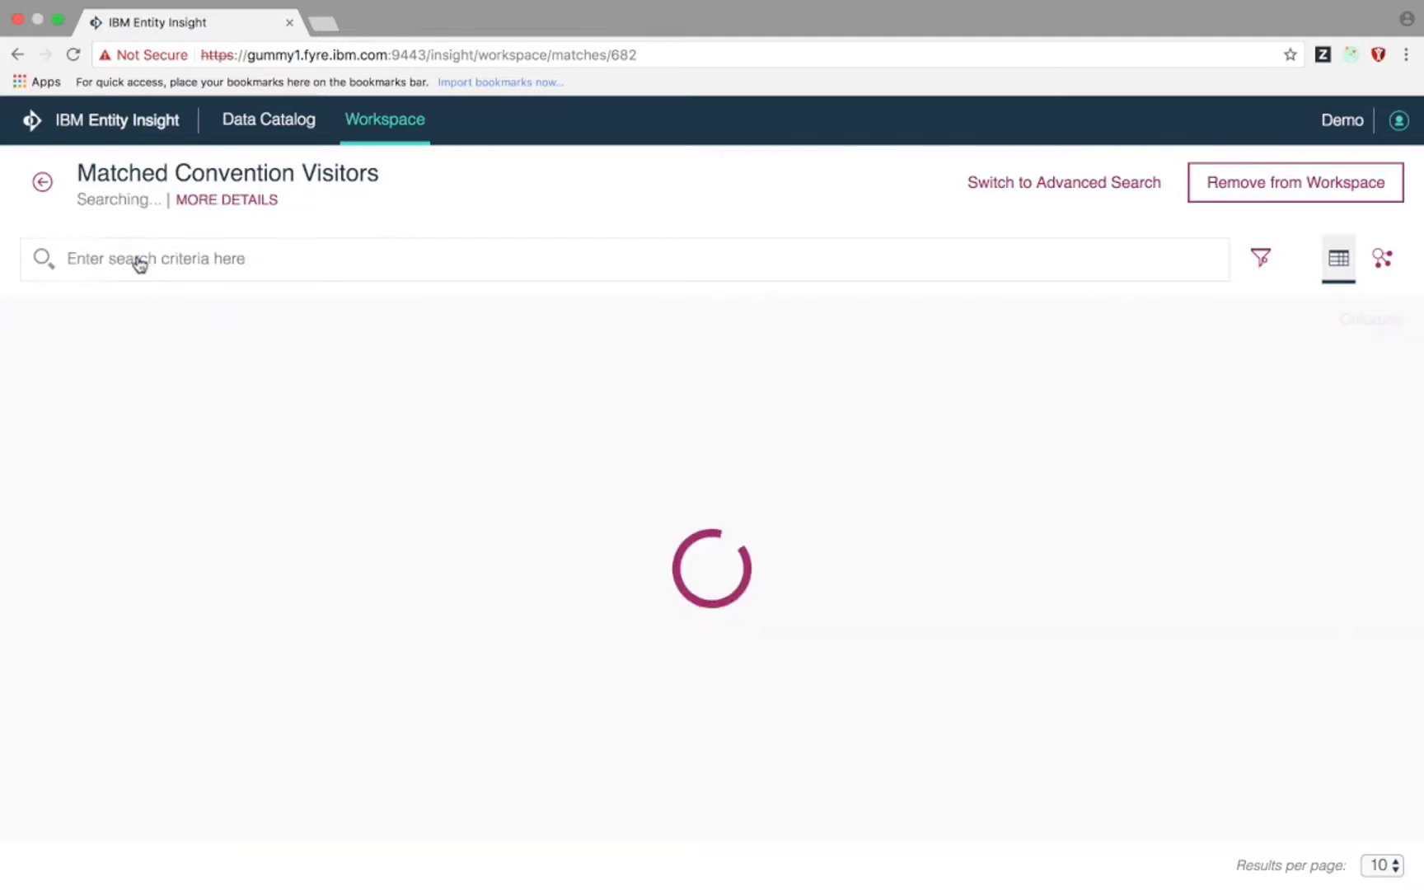
text(Jason)
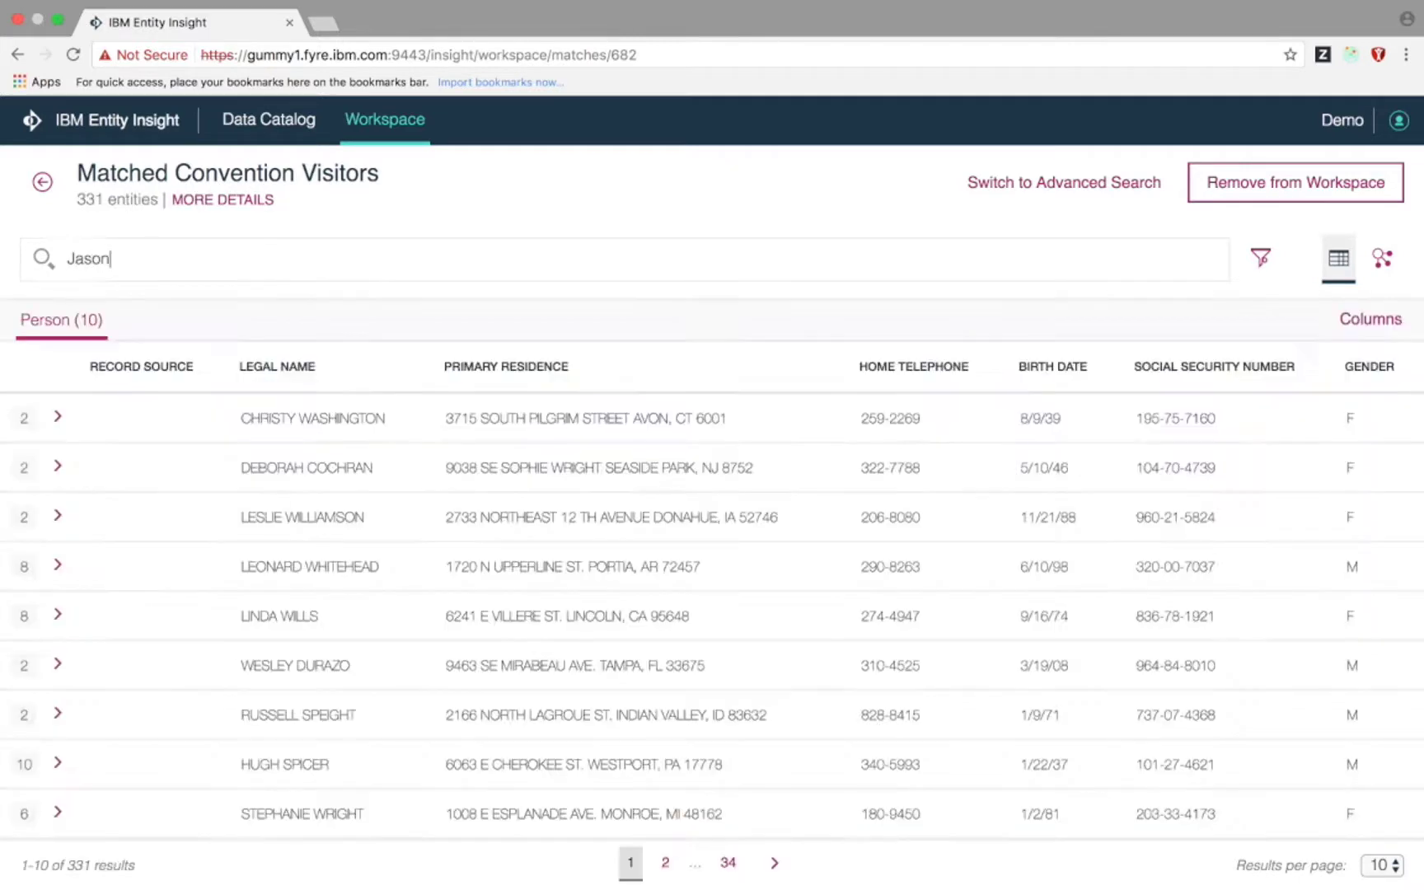
key(Return)
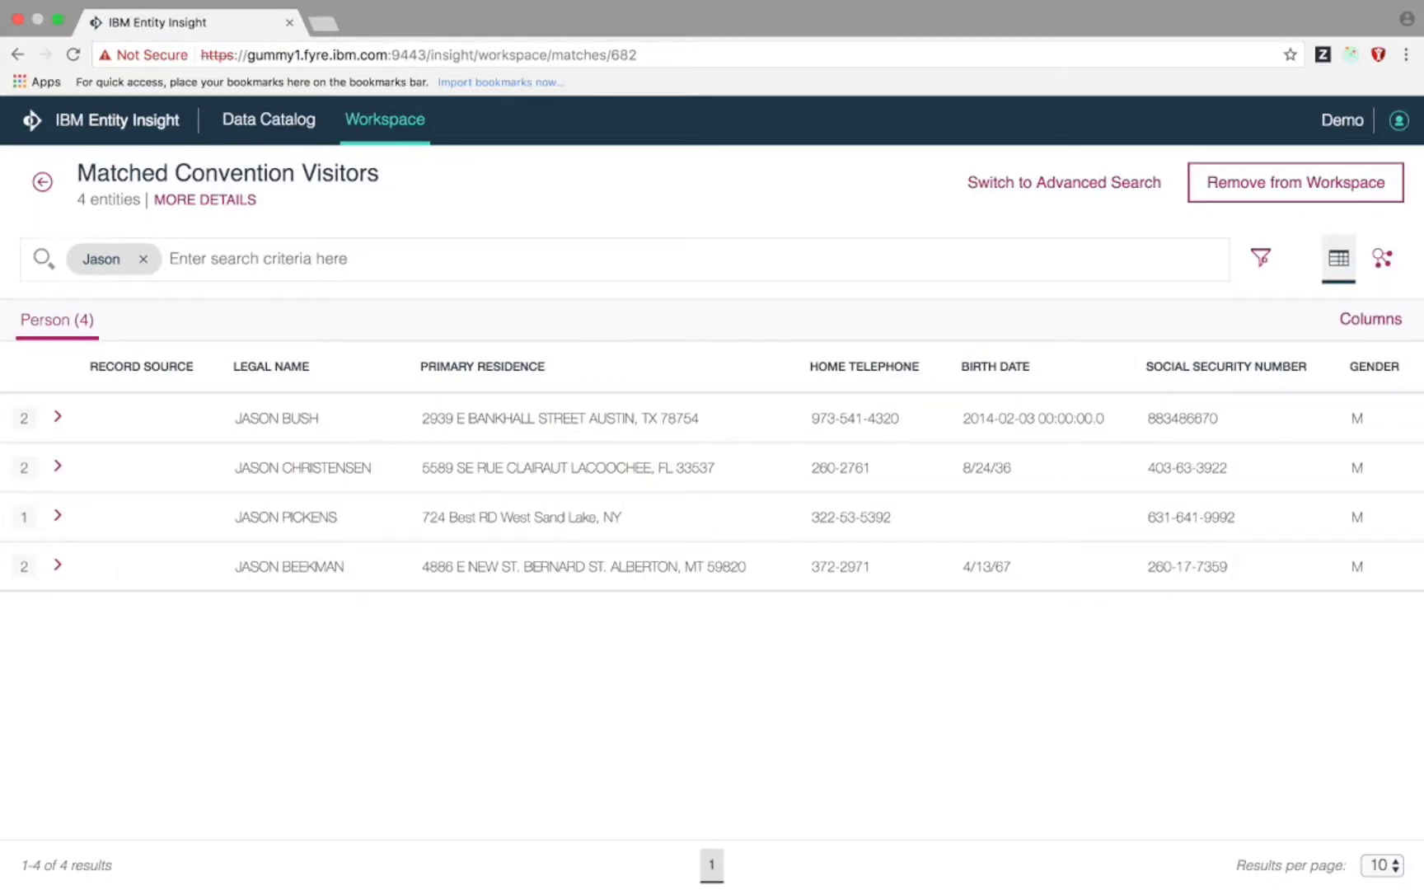
click(58, 467)
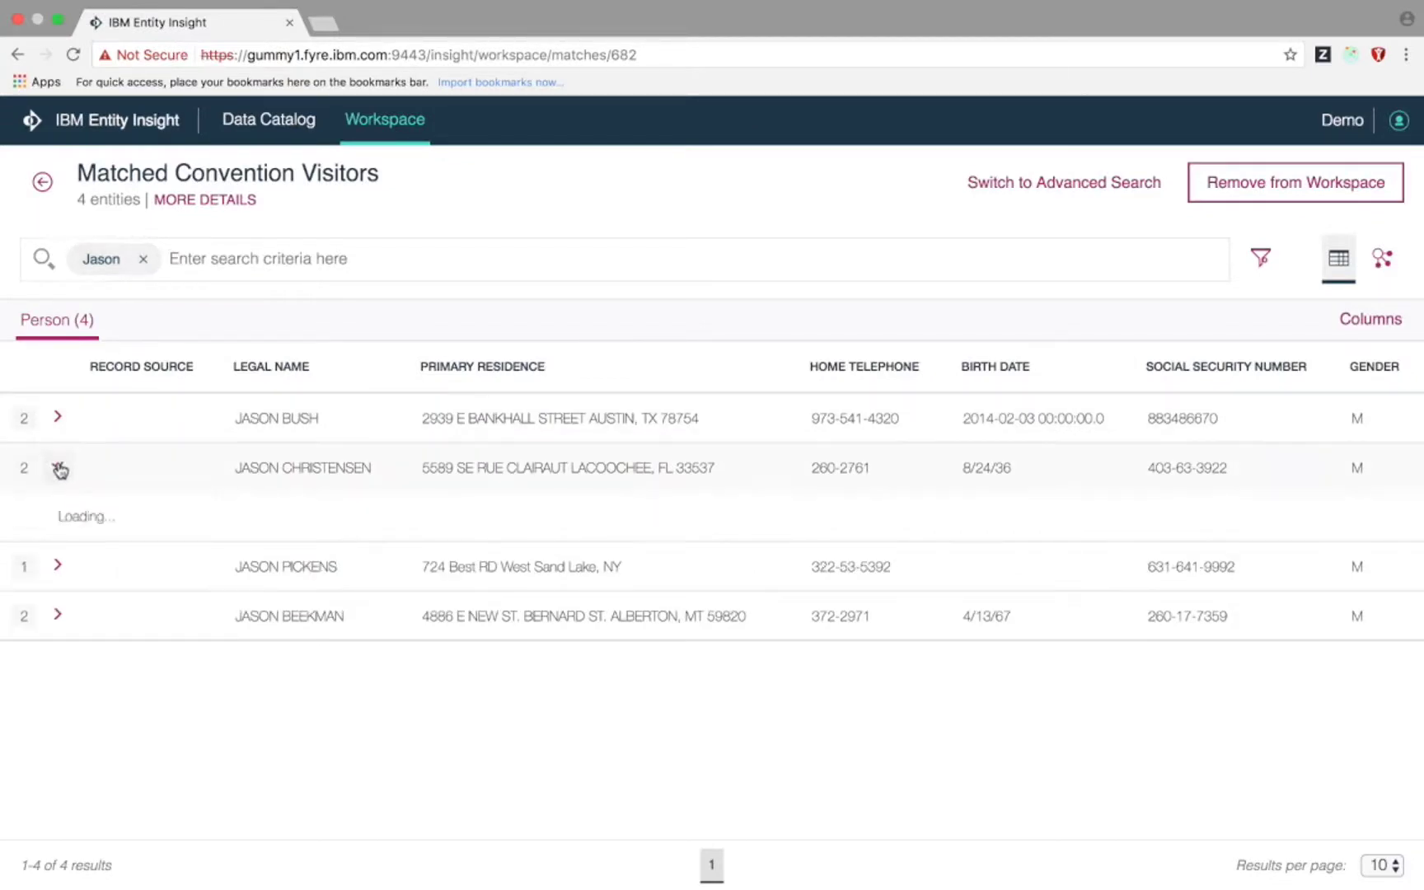
click(58, 418)
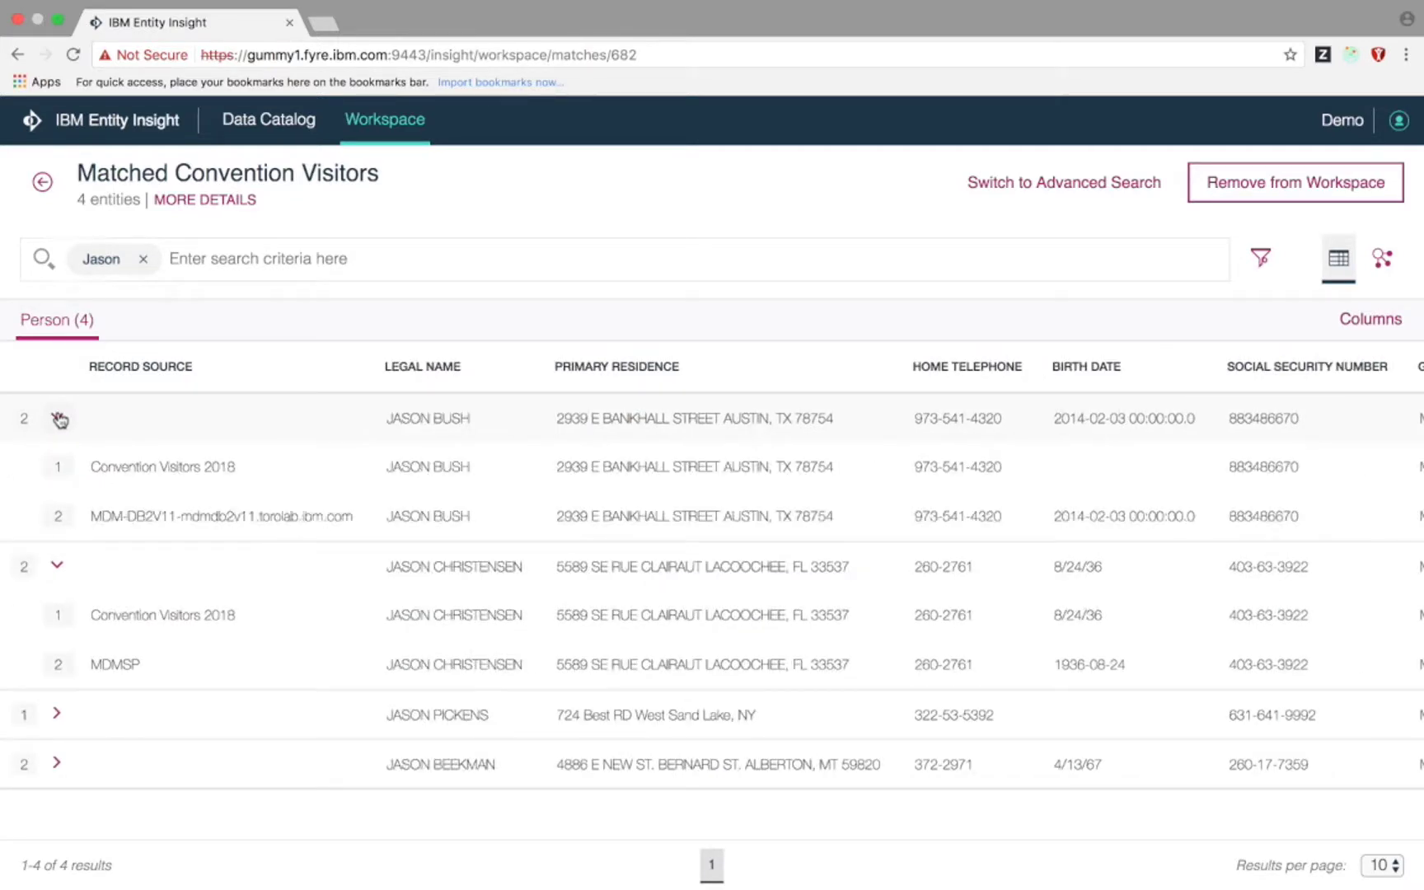
click(97, 466)
- Show the results as a relationship graph and inspect the second person's two source records
click(1381, 257)
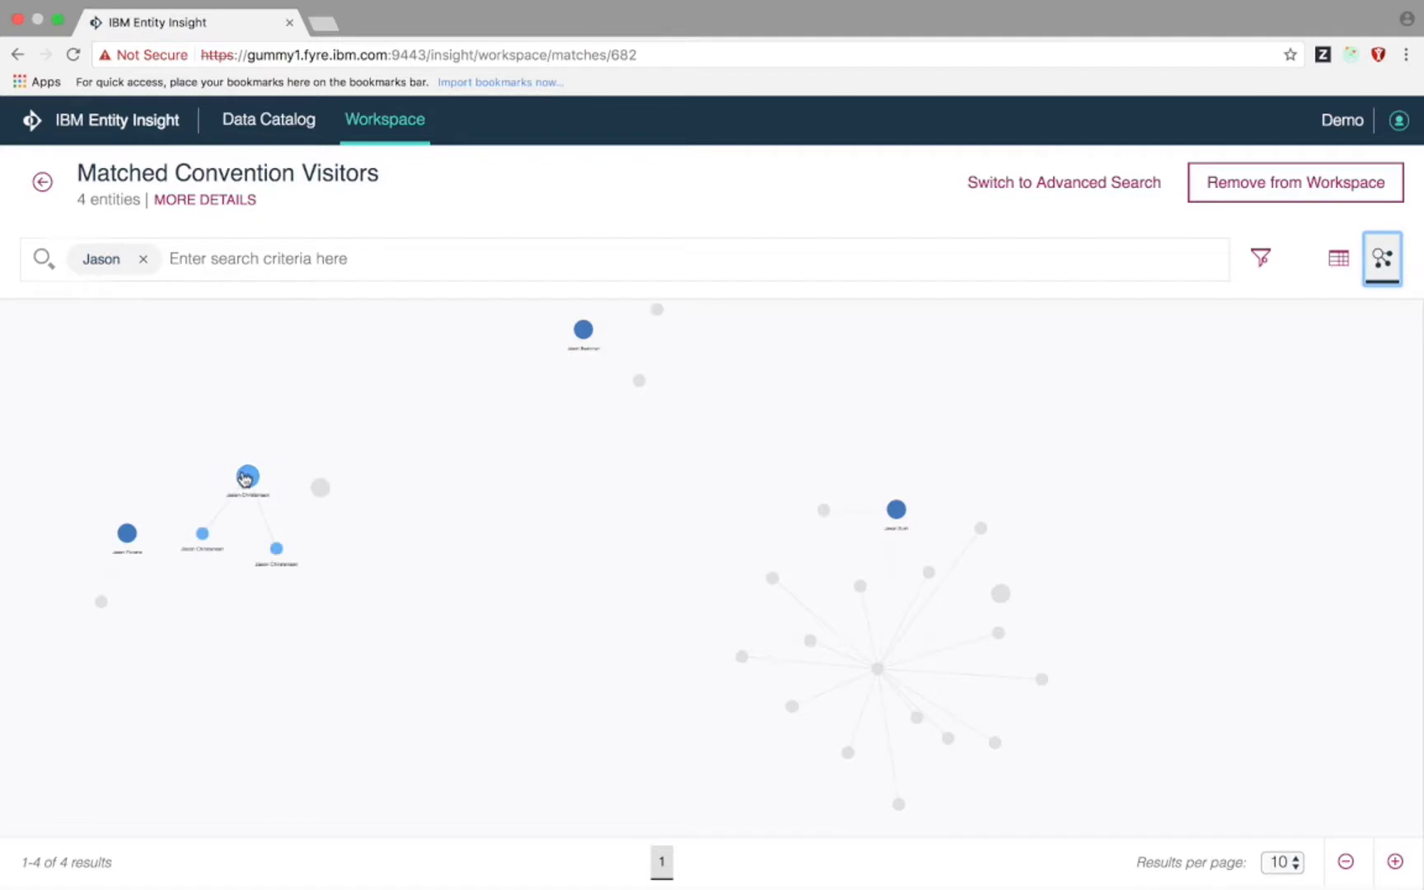
click(246, 478)
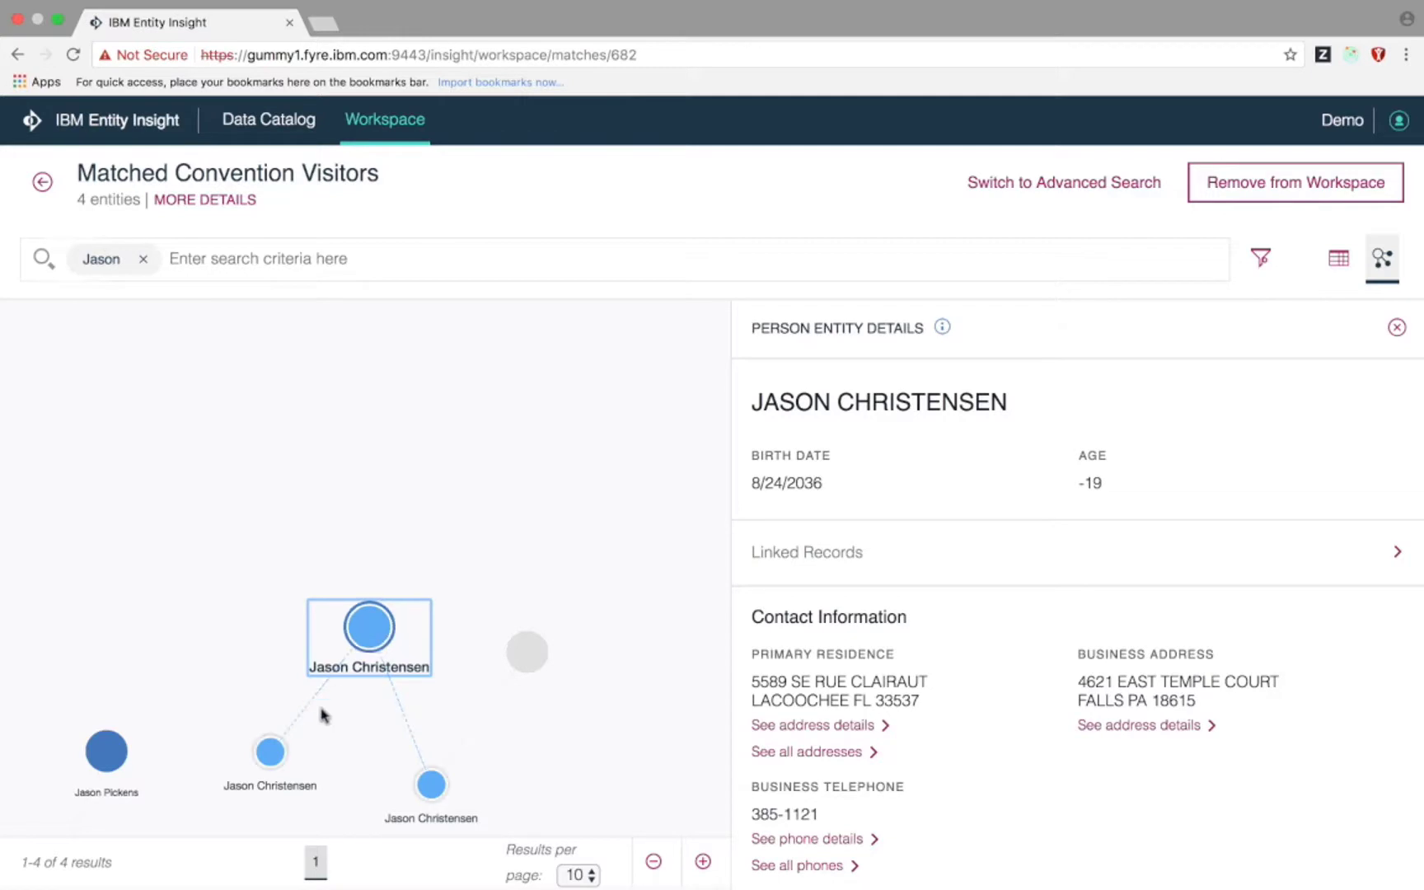
click(271, 751)
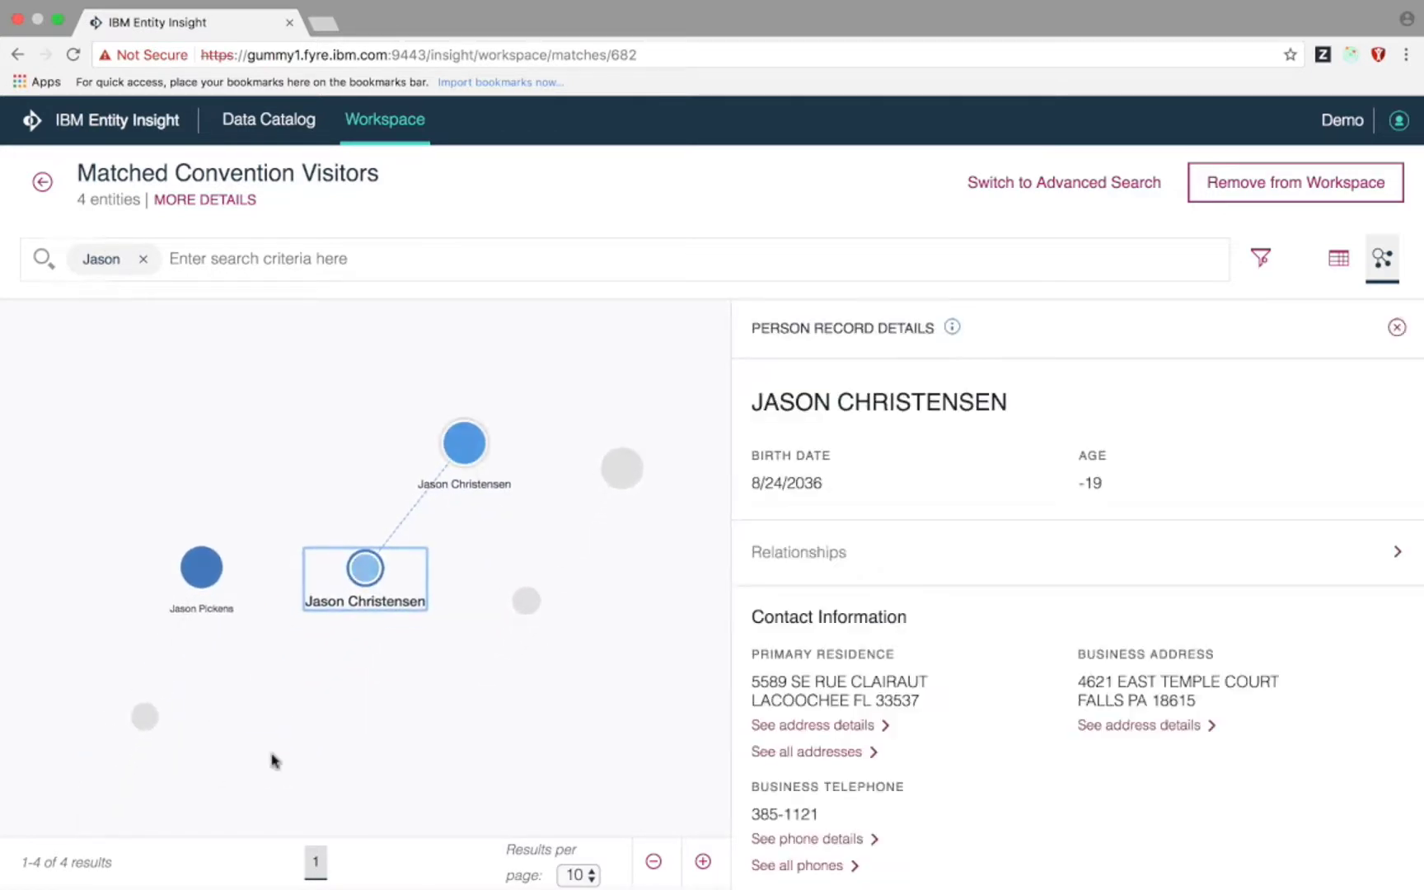
mouse_move(952, 327)
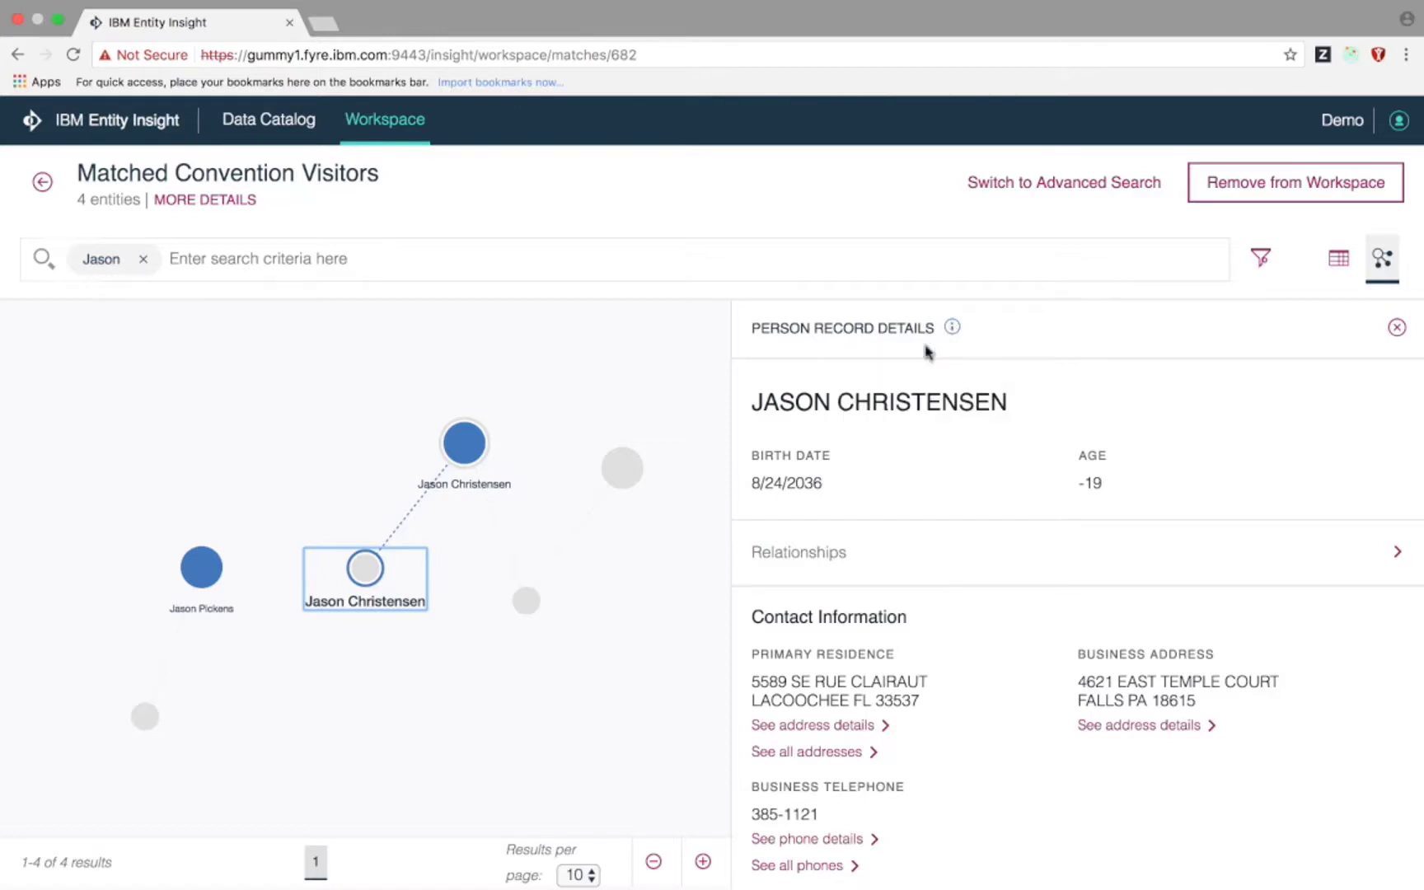
click(524, 604)
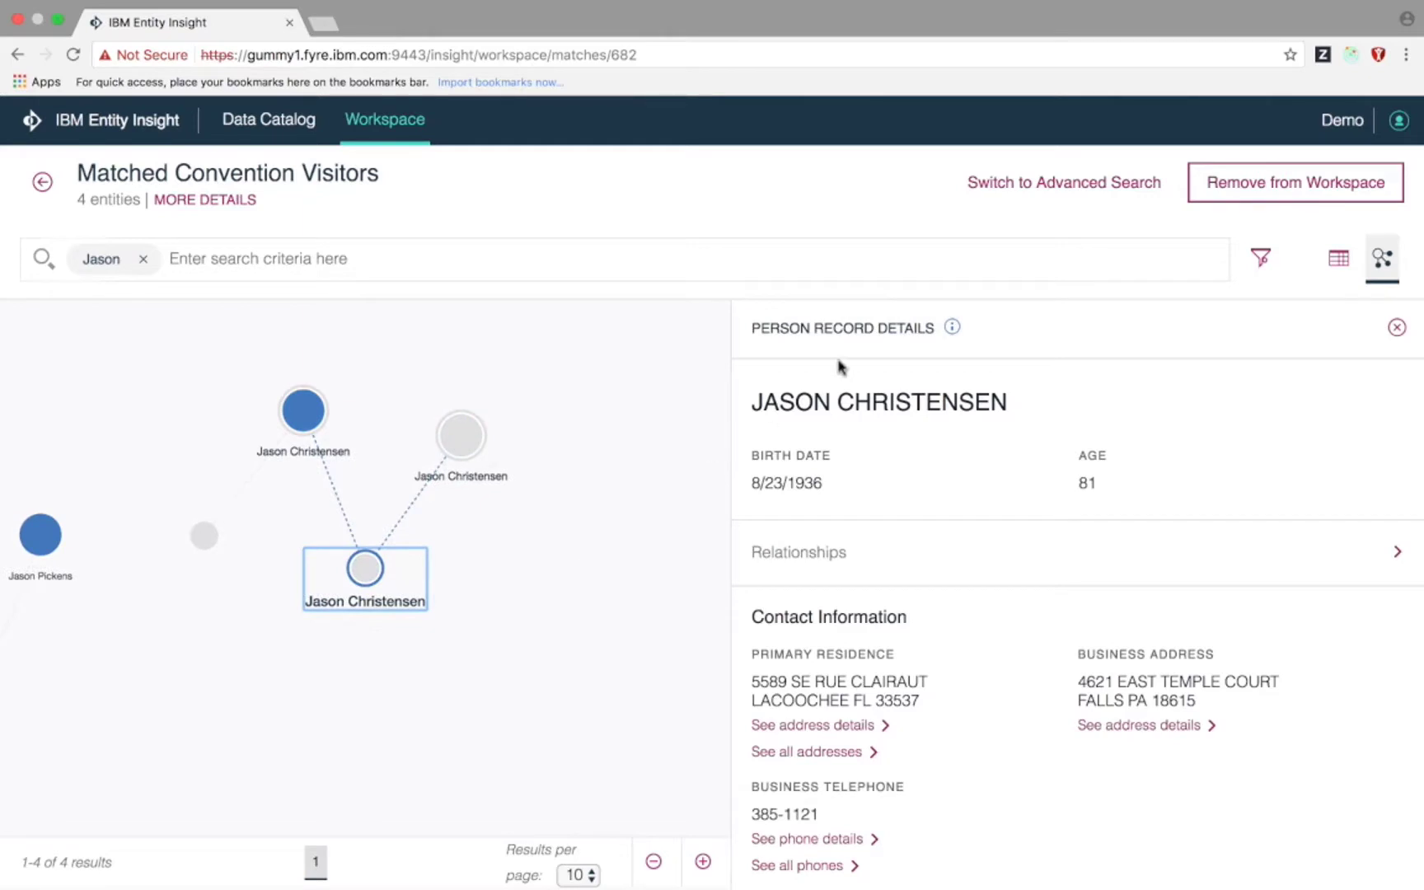
mouse_move(952, 328)
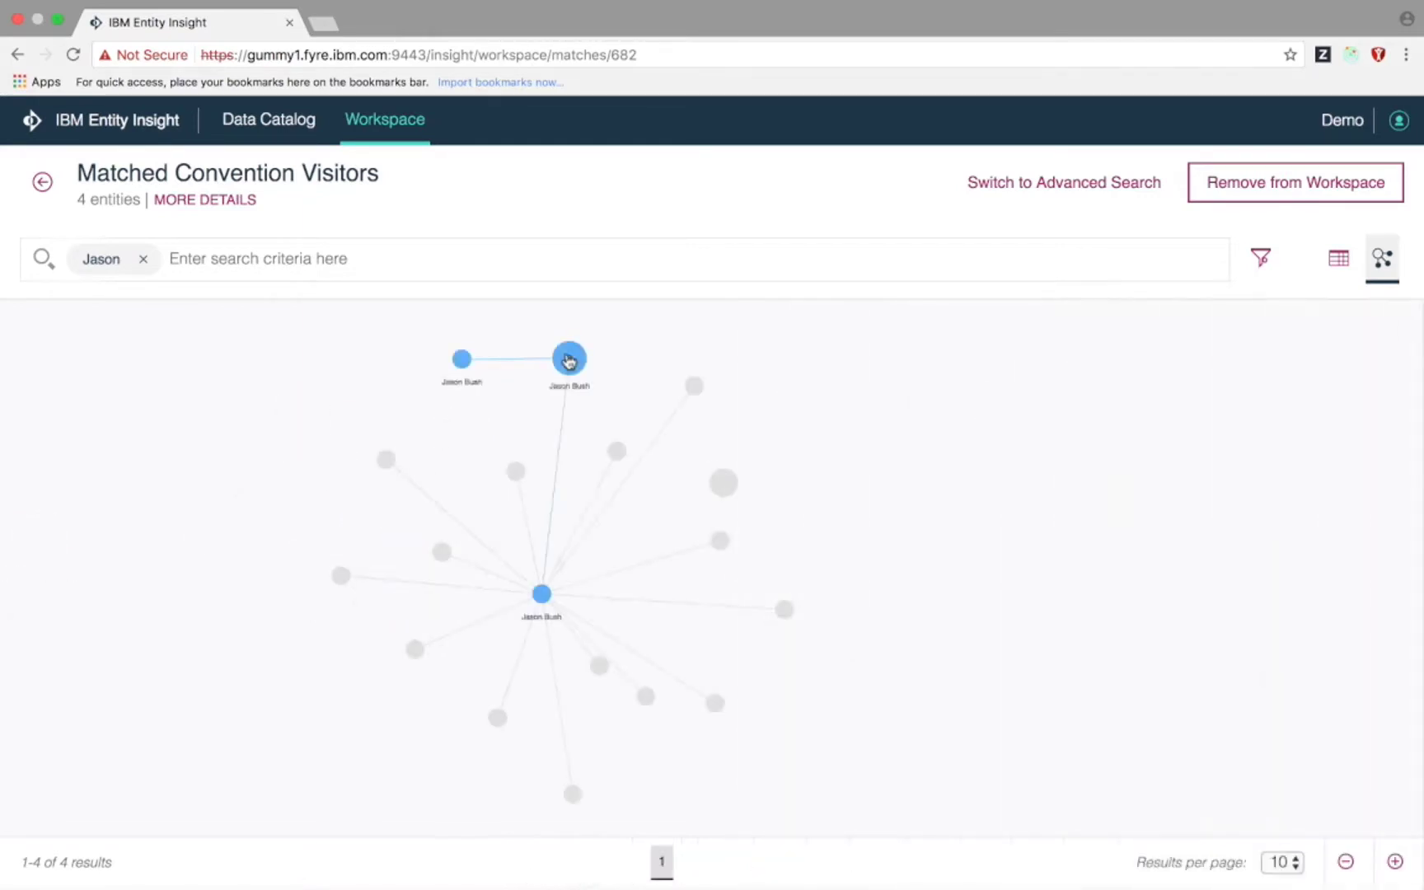
- Inspect the first person's entity and source record, then center and expand its hub node
click(569, 361)
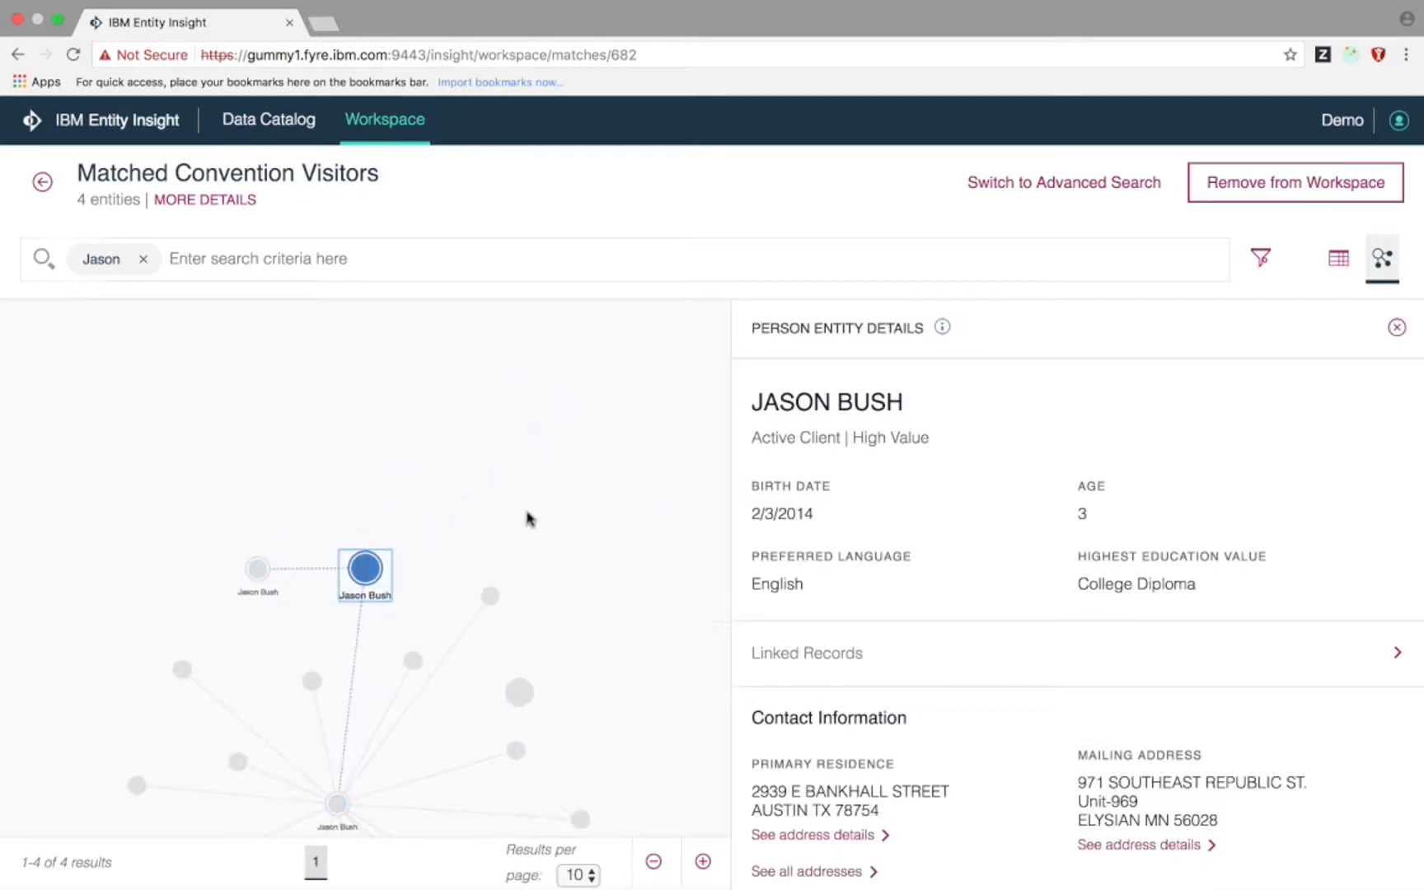
click(257, 572)
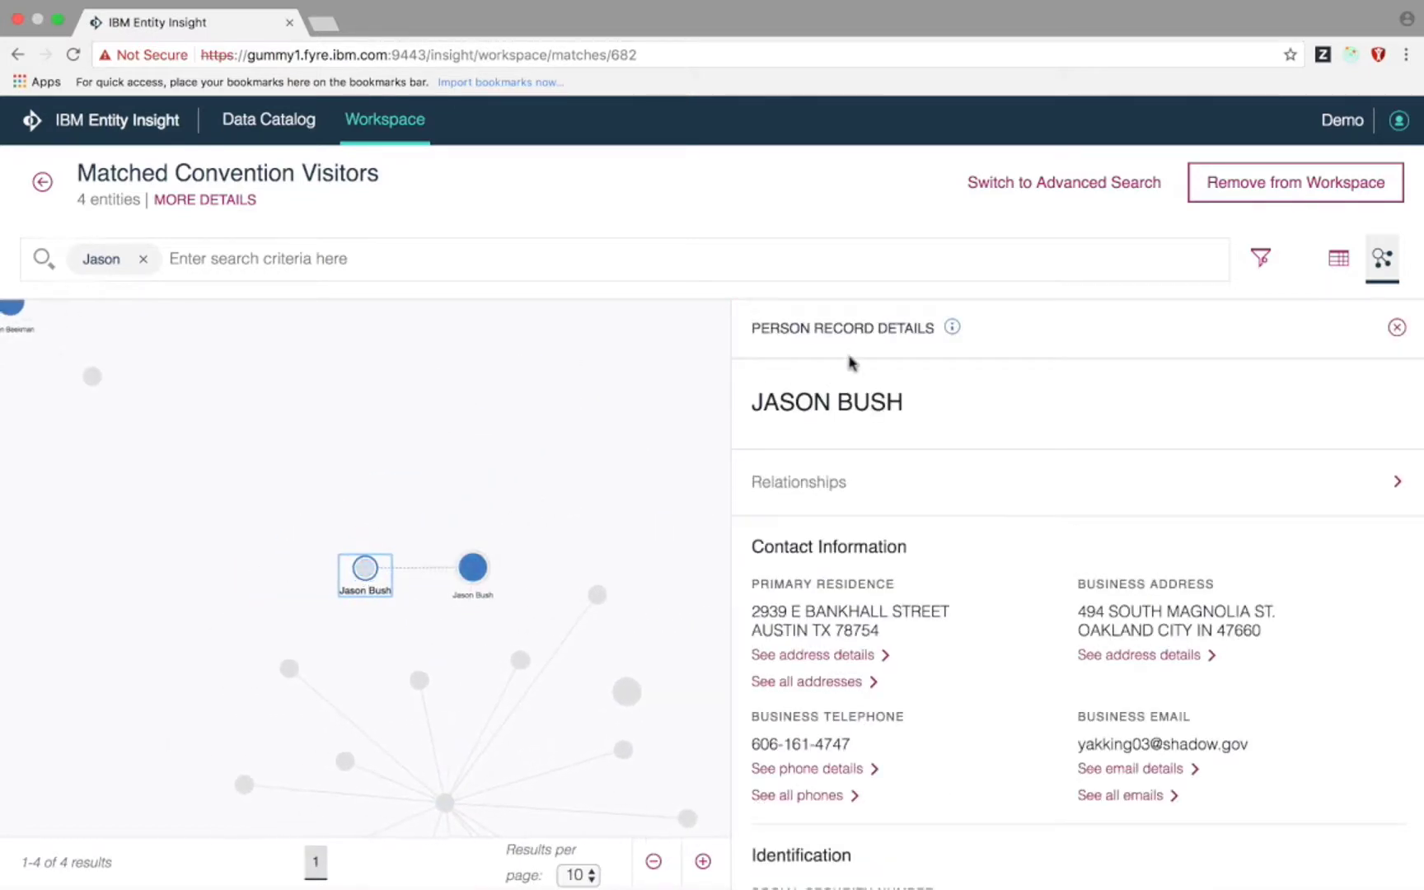
mouse_move(947, 328)
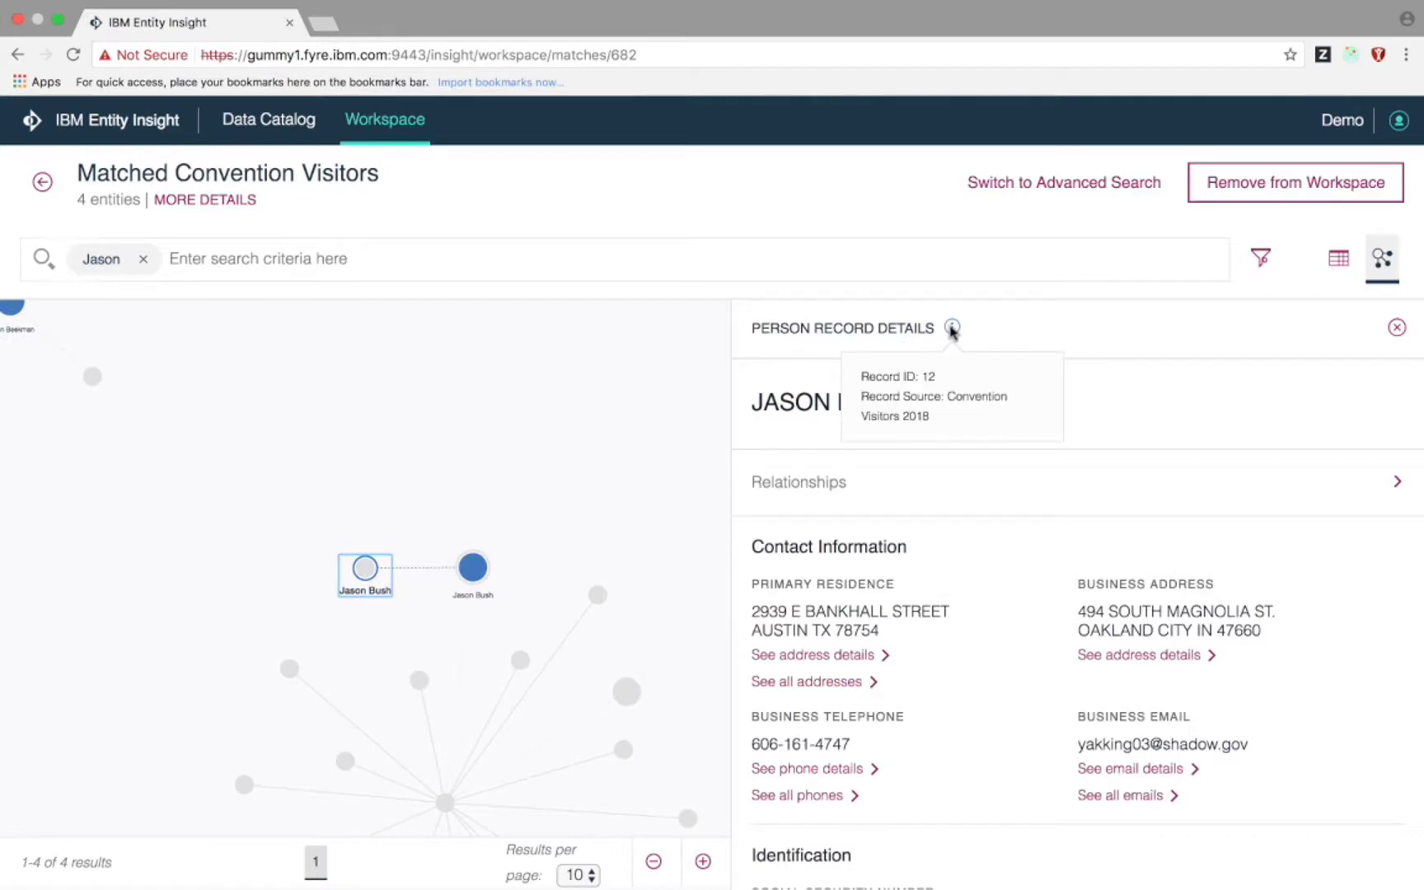
click(473, 568)
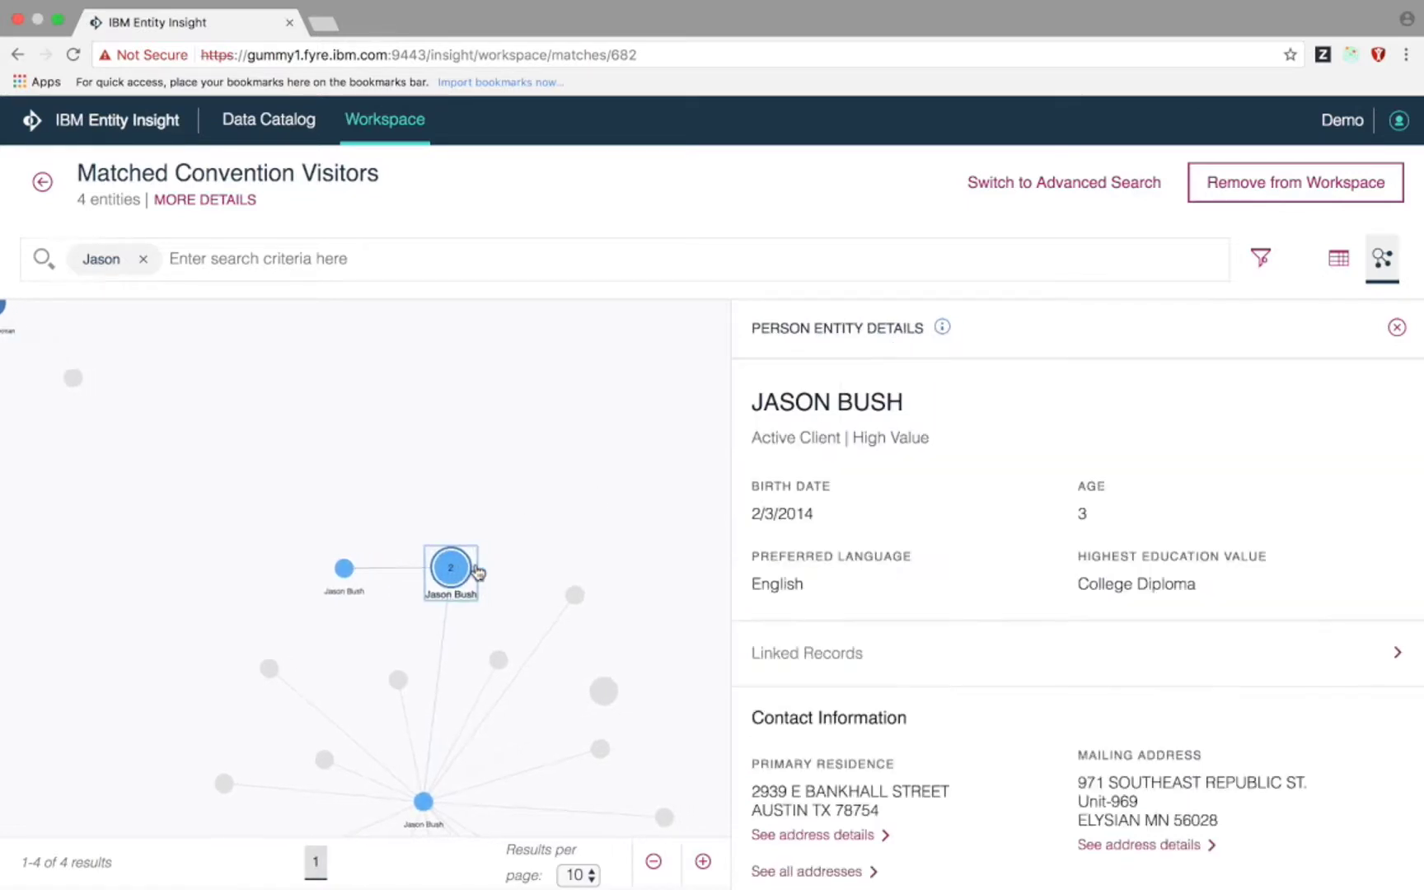
scroll(480, 535, down, 1)
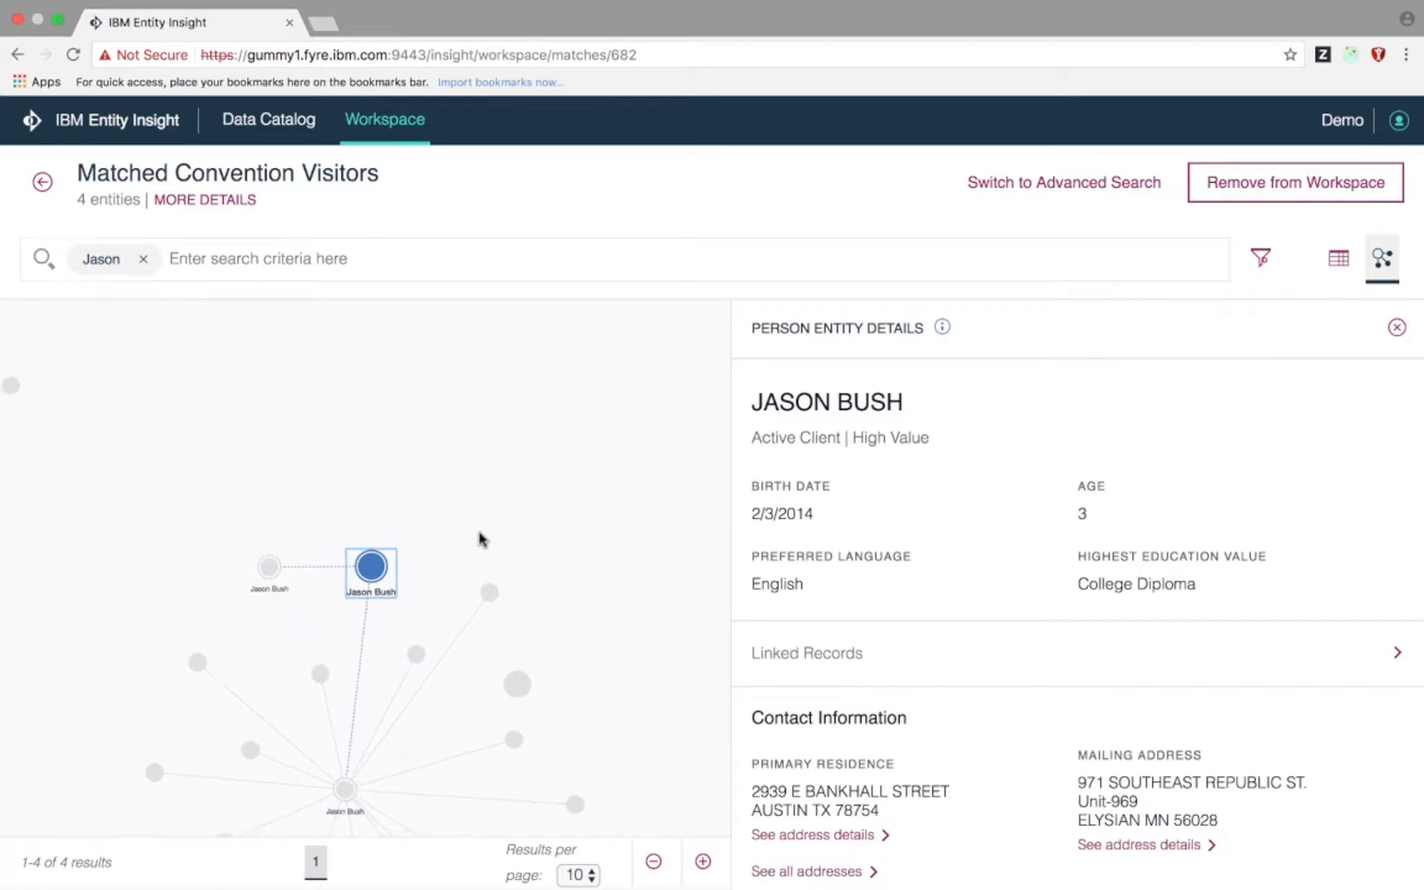
drag(481, 535, 492, 366)
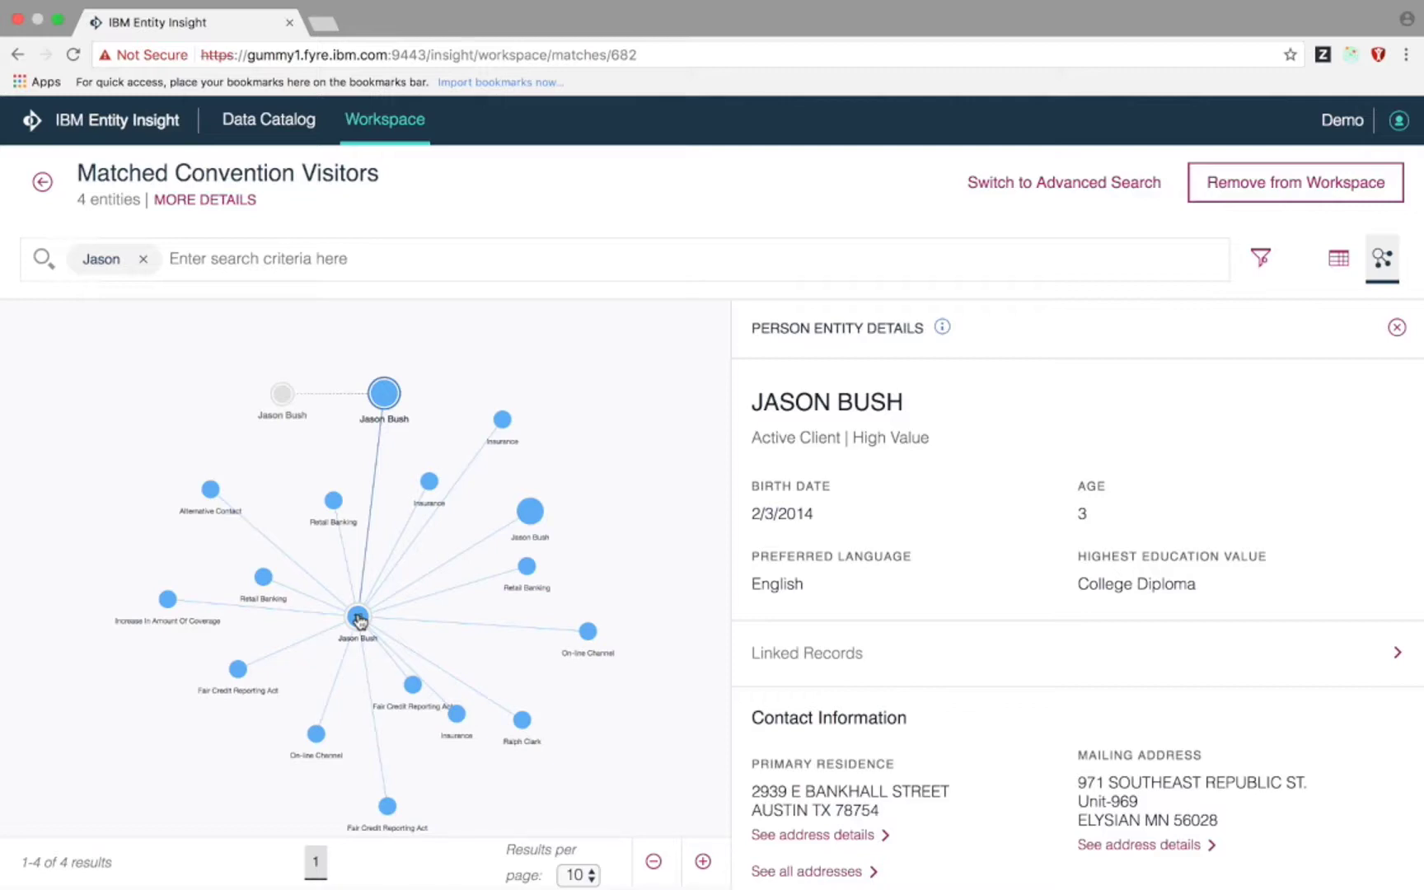
double_click(359, 618)
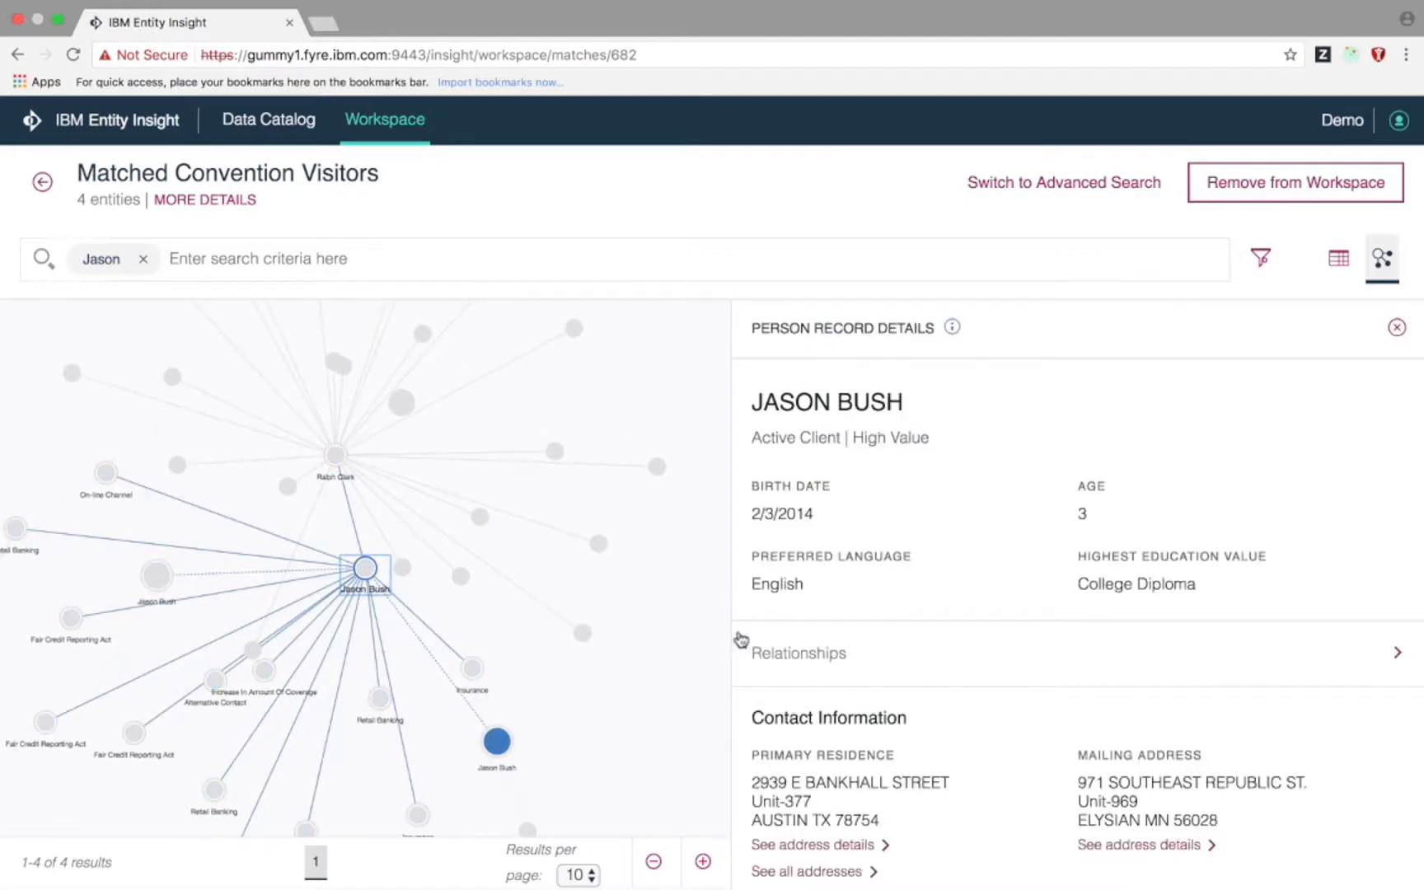
- Review the person's relationships list and highlight the related grandparent node's connections
click(792, 659)
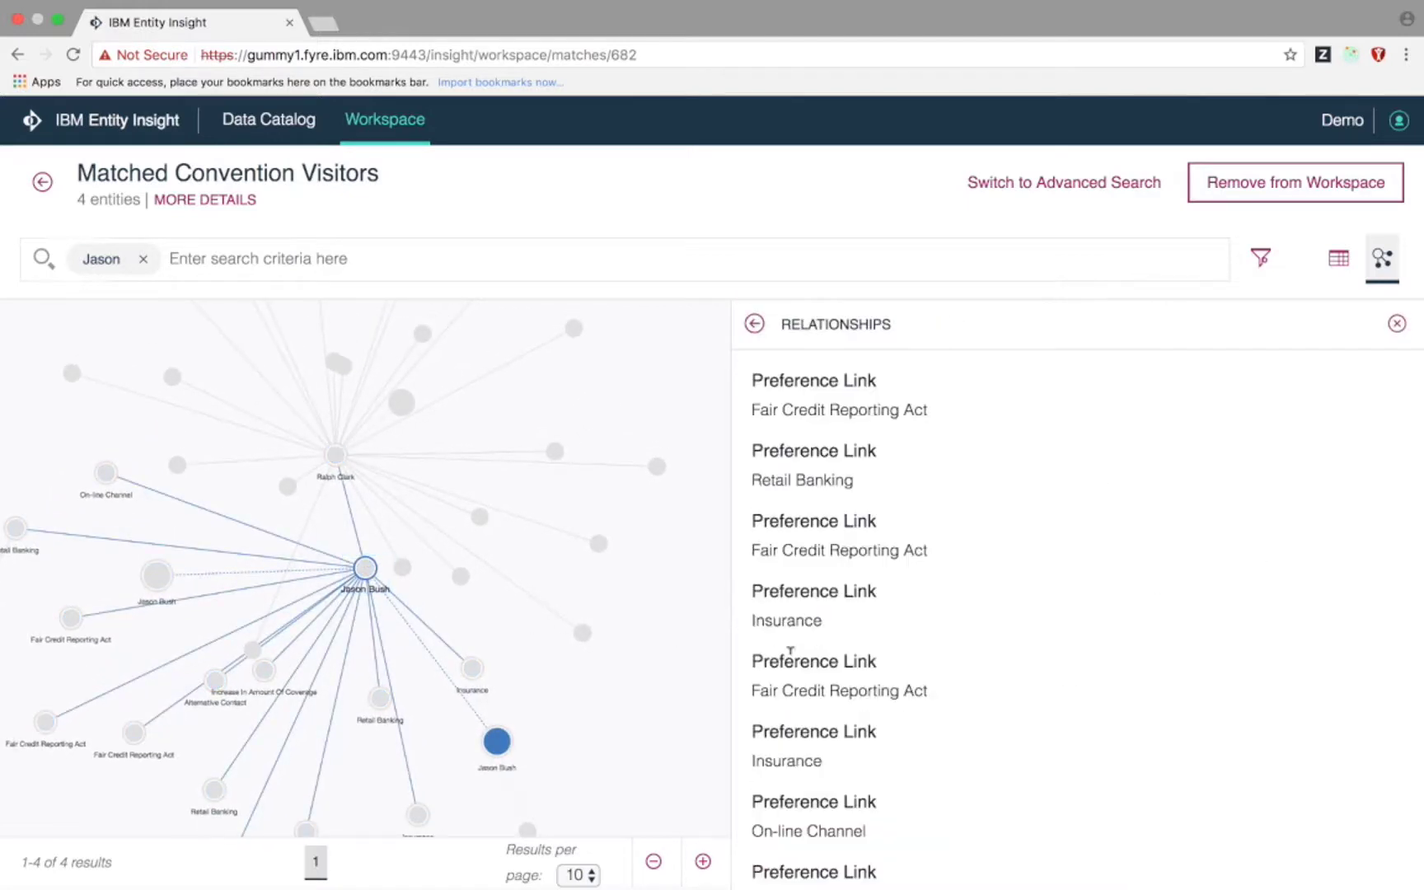
scroll(790, 651, down, 10)
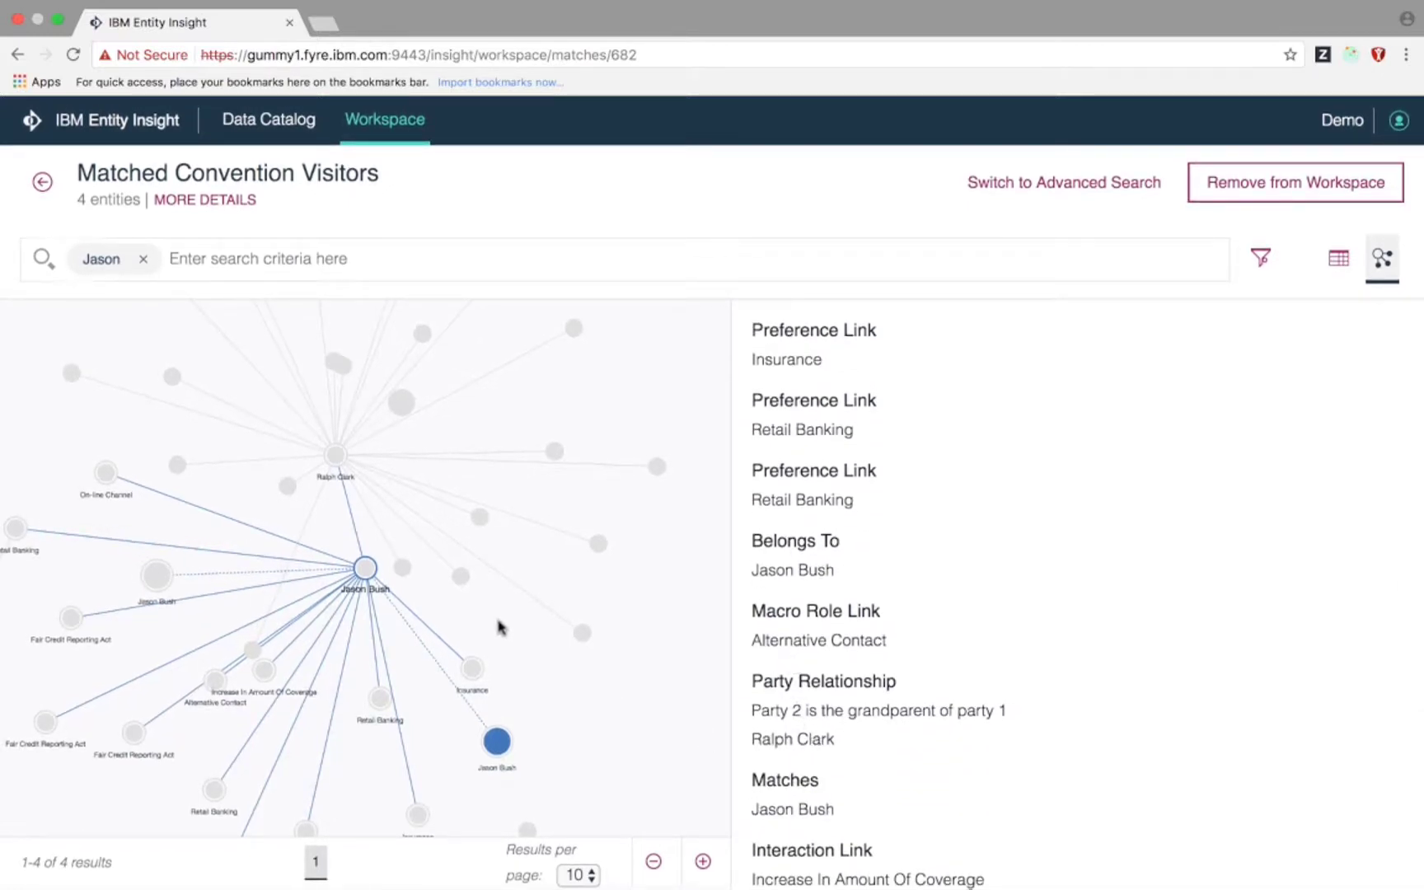
click(337, 456)
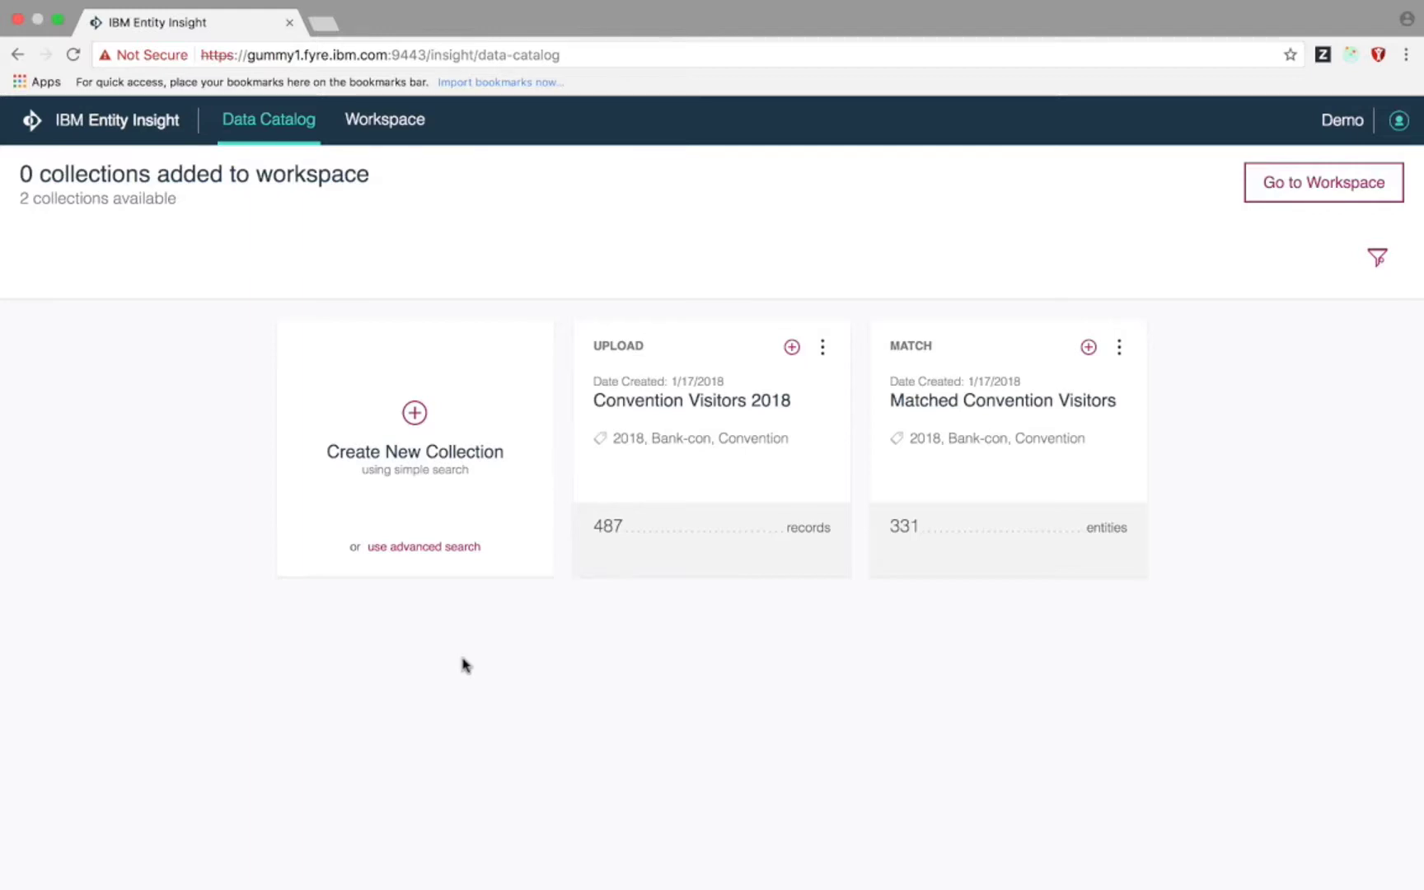
- Build a new collection rule: Primary Residence - Province/State Value equals TX
click(453, 545)
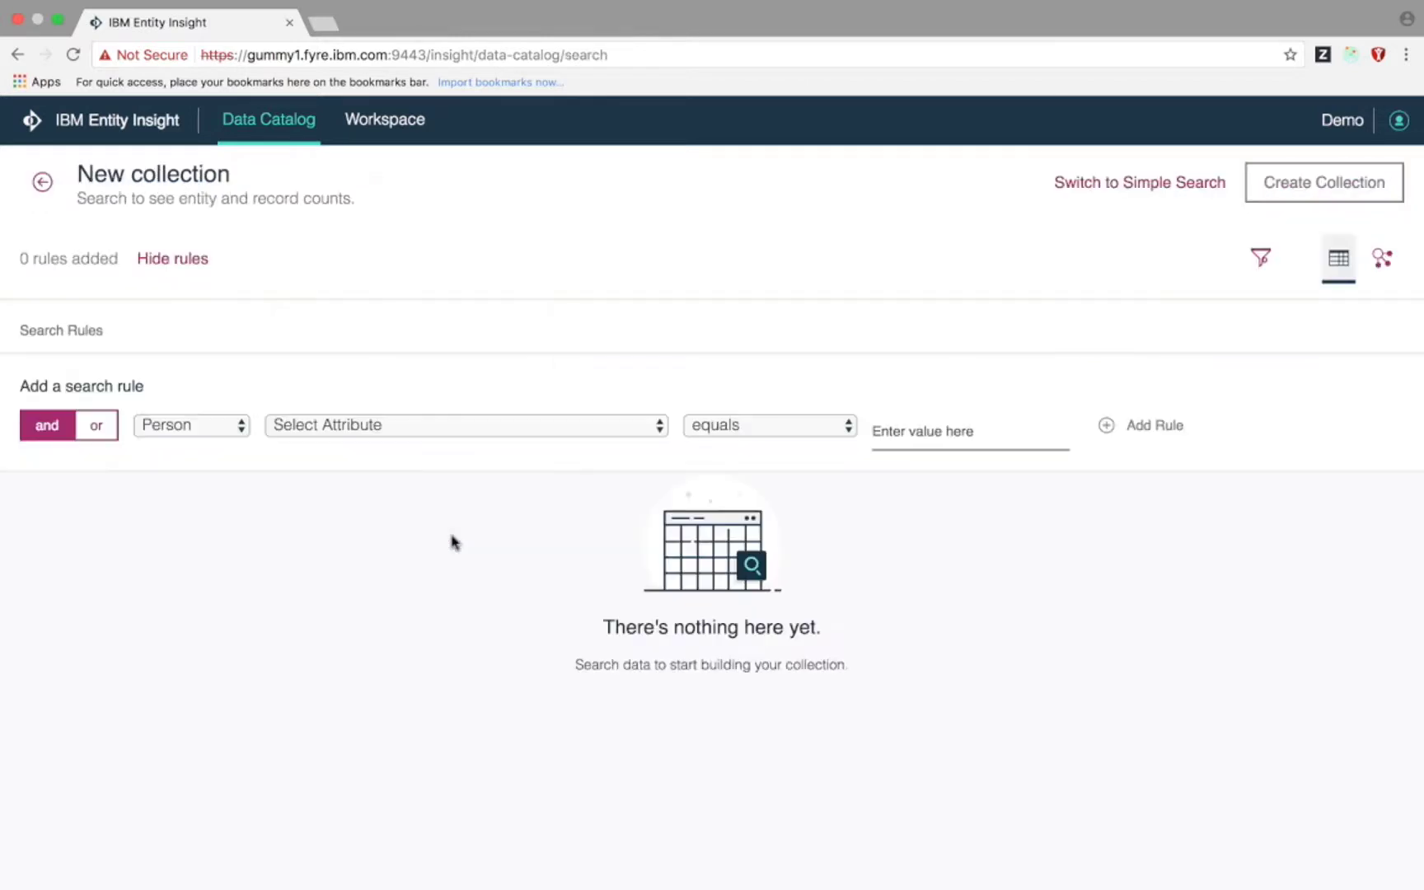
click(466, 427)
scroll(477, 571, down, 10)
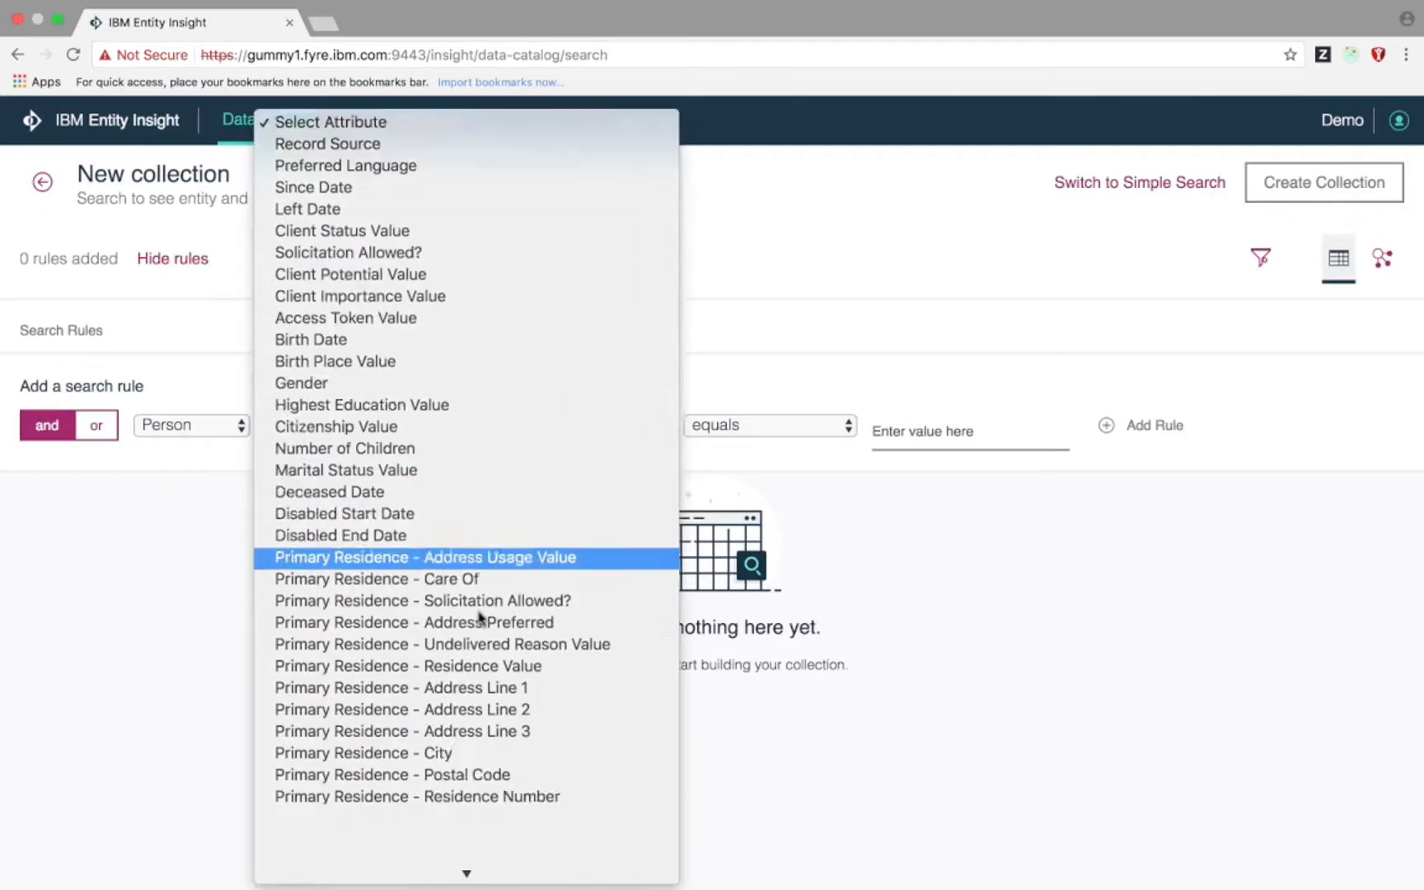
click(478, 444)
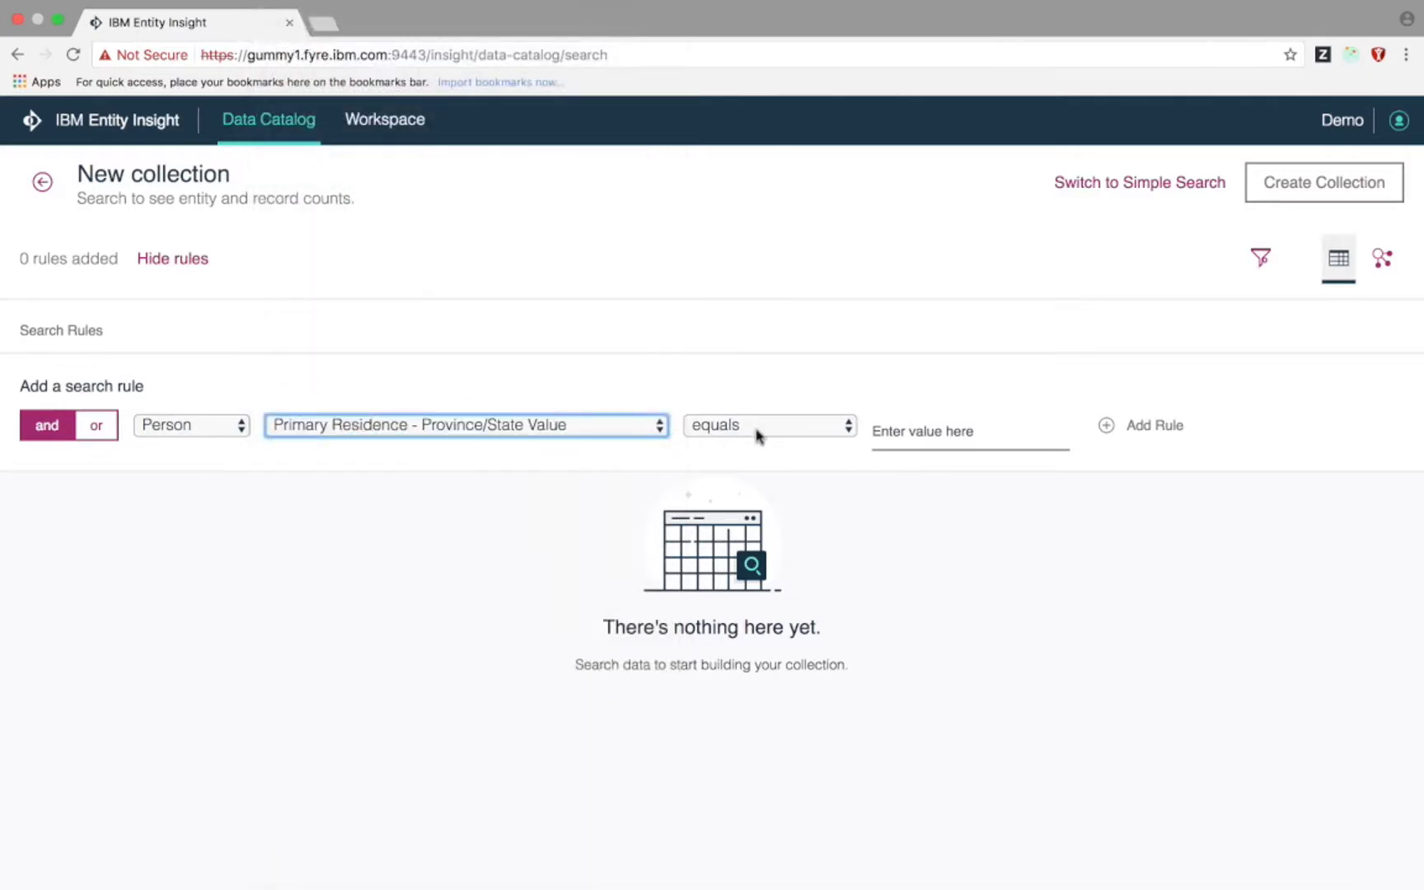
click(919, 419)
text(TX)
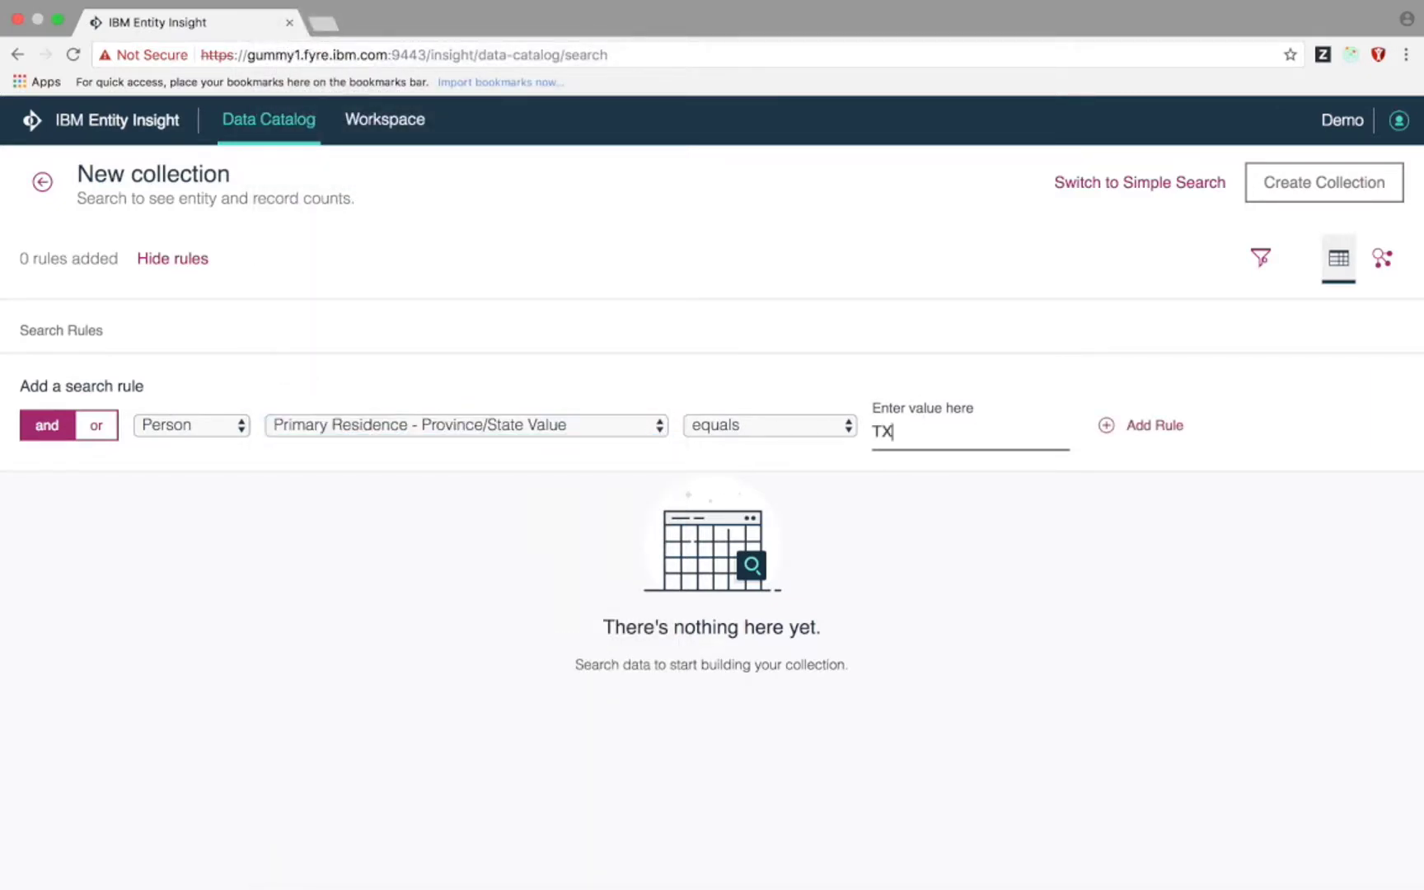
click(1146, 427)
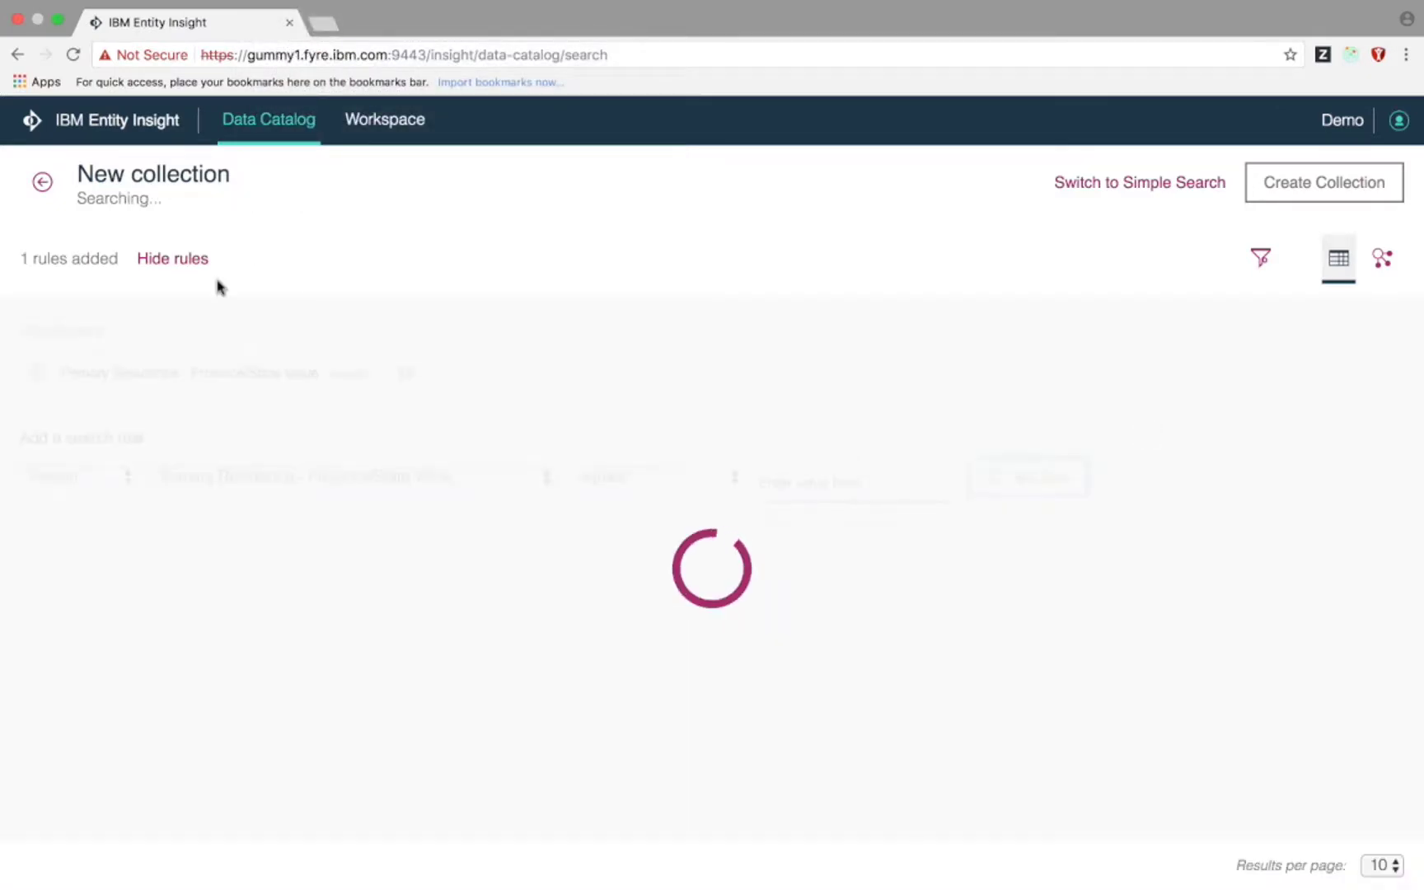
click(197, 261)
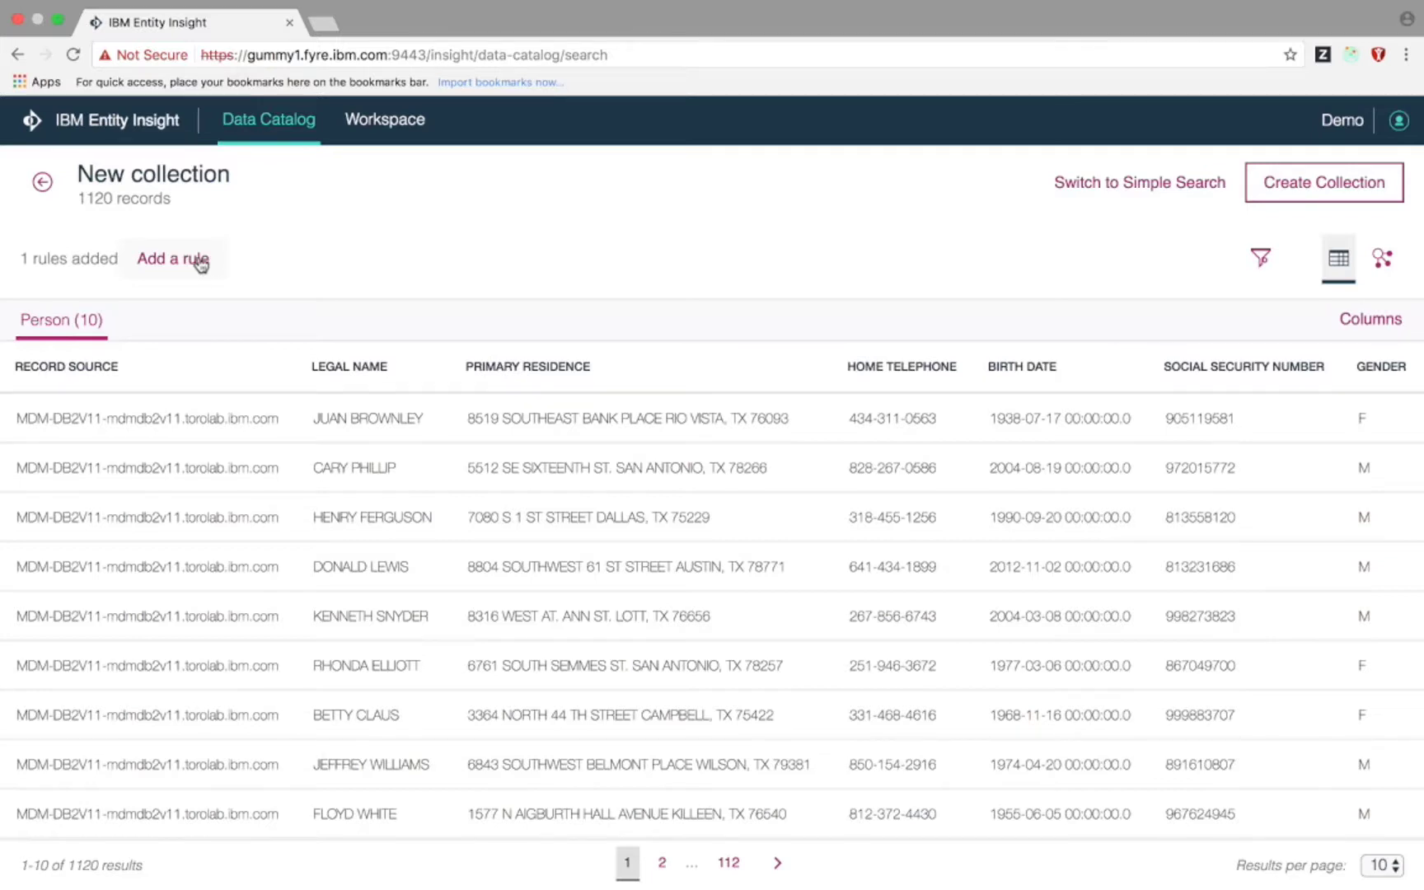
- Add a Record Source equals MDMSP rule, narrowing to 666 records, and begin creating the collection
click(200, 261)
click(400, 476)
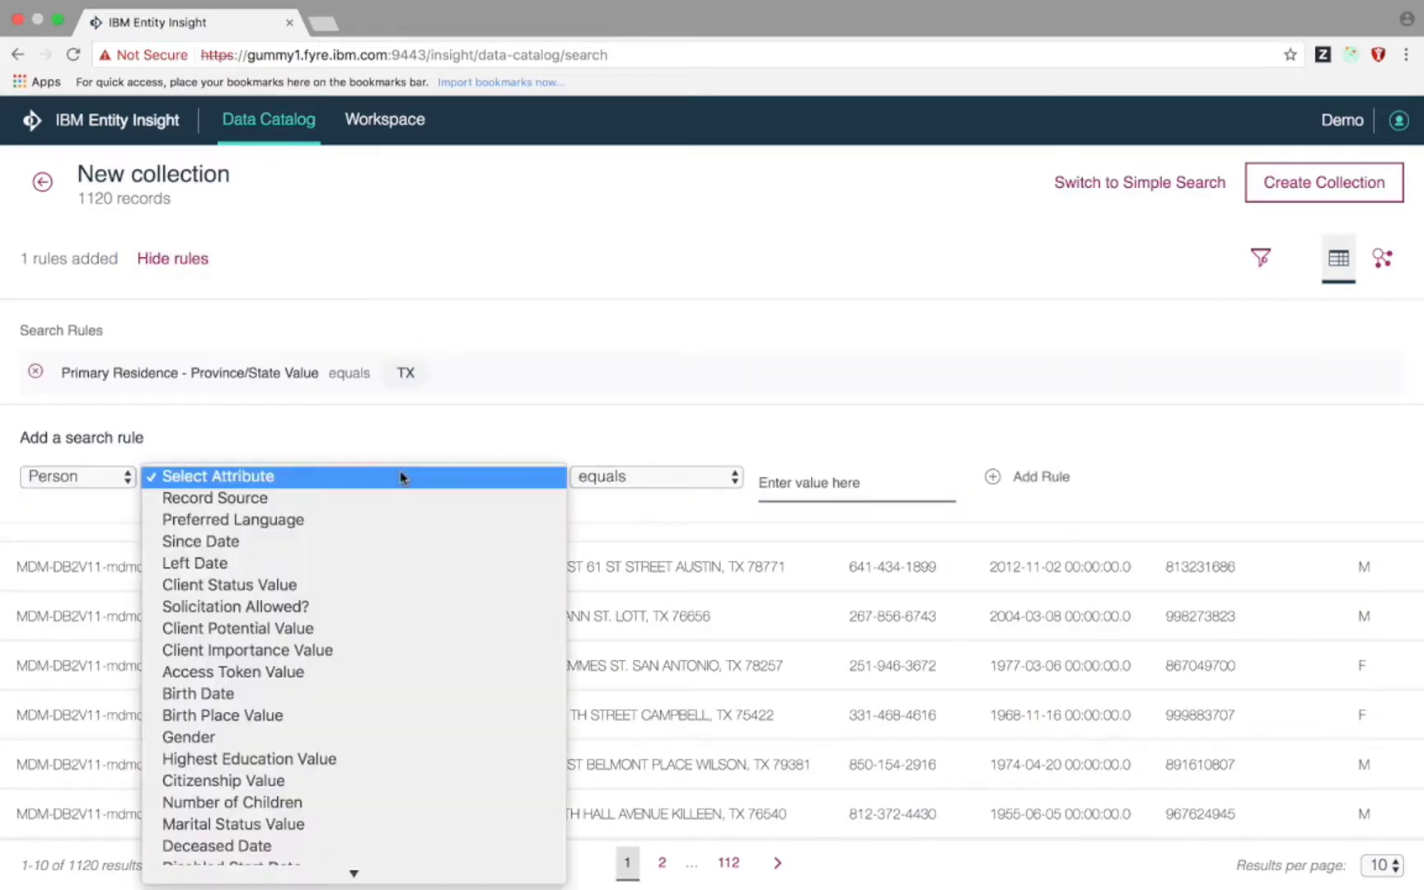
click(386, 500)
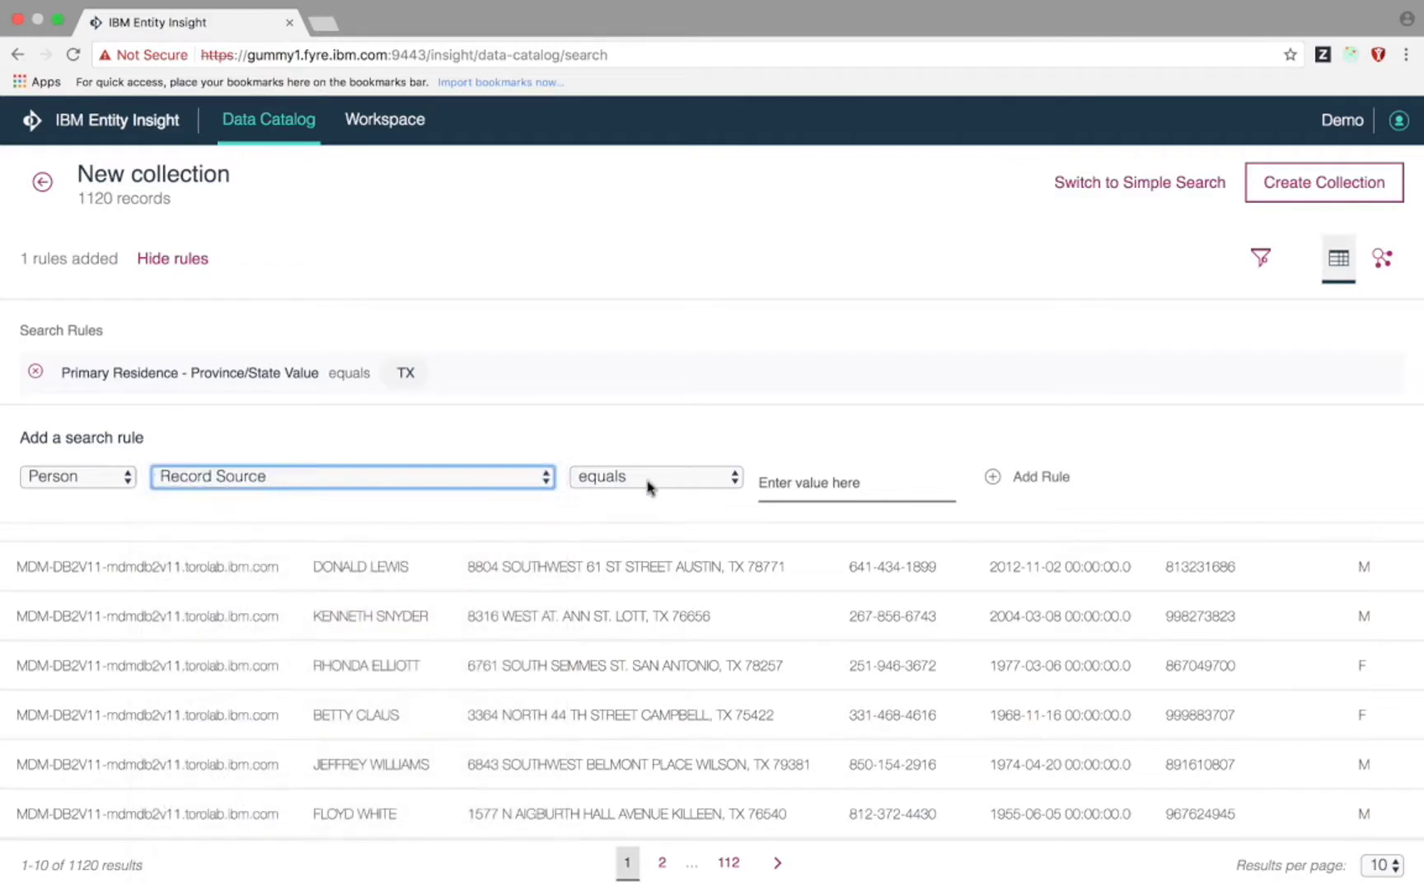
click(768, 483)
text(MDMSP)
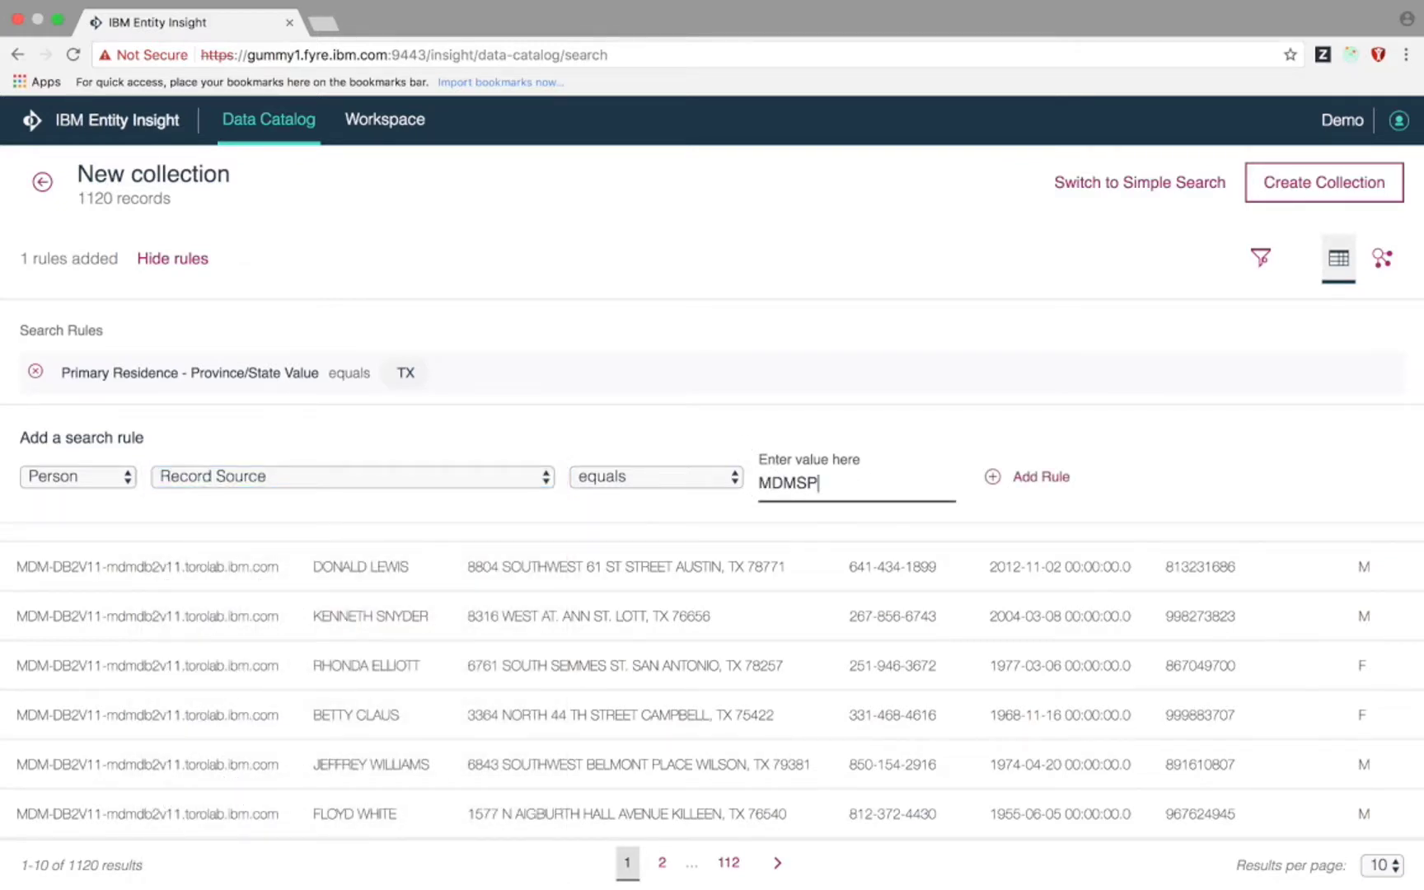
click(1053, 483)
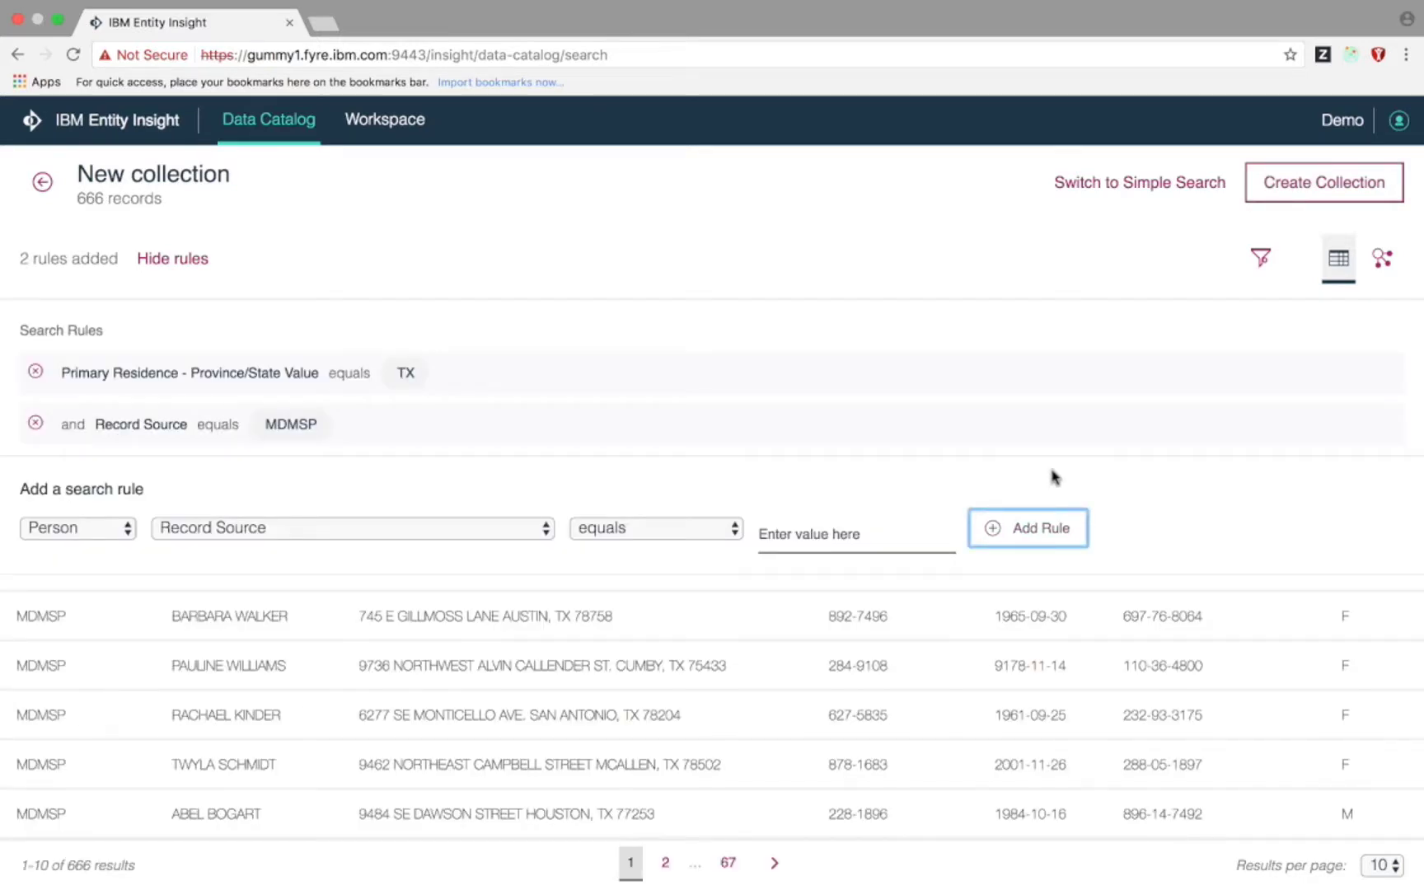
click(207, 261)
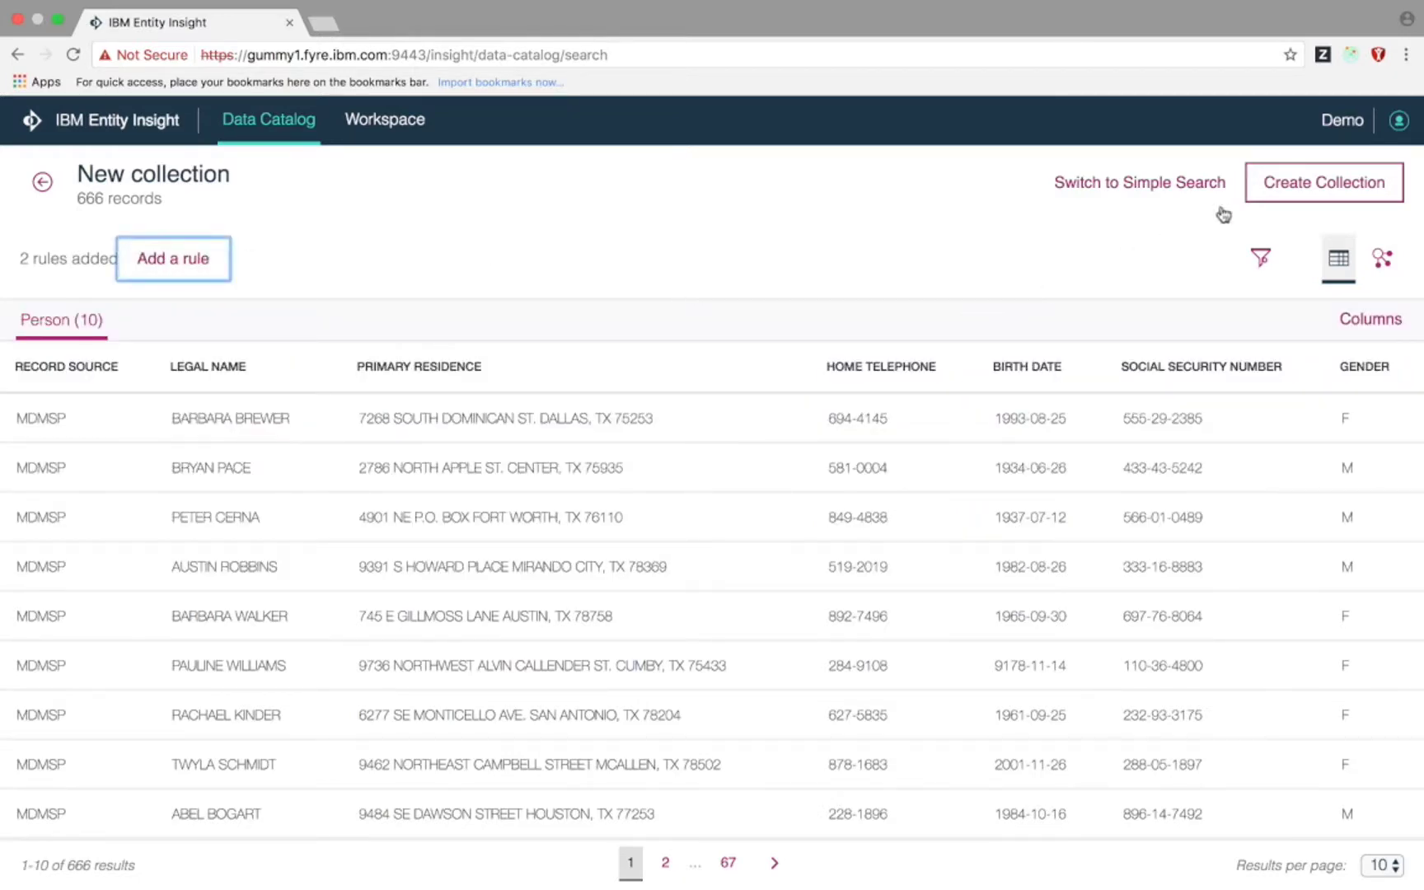
click(1278, 185)
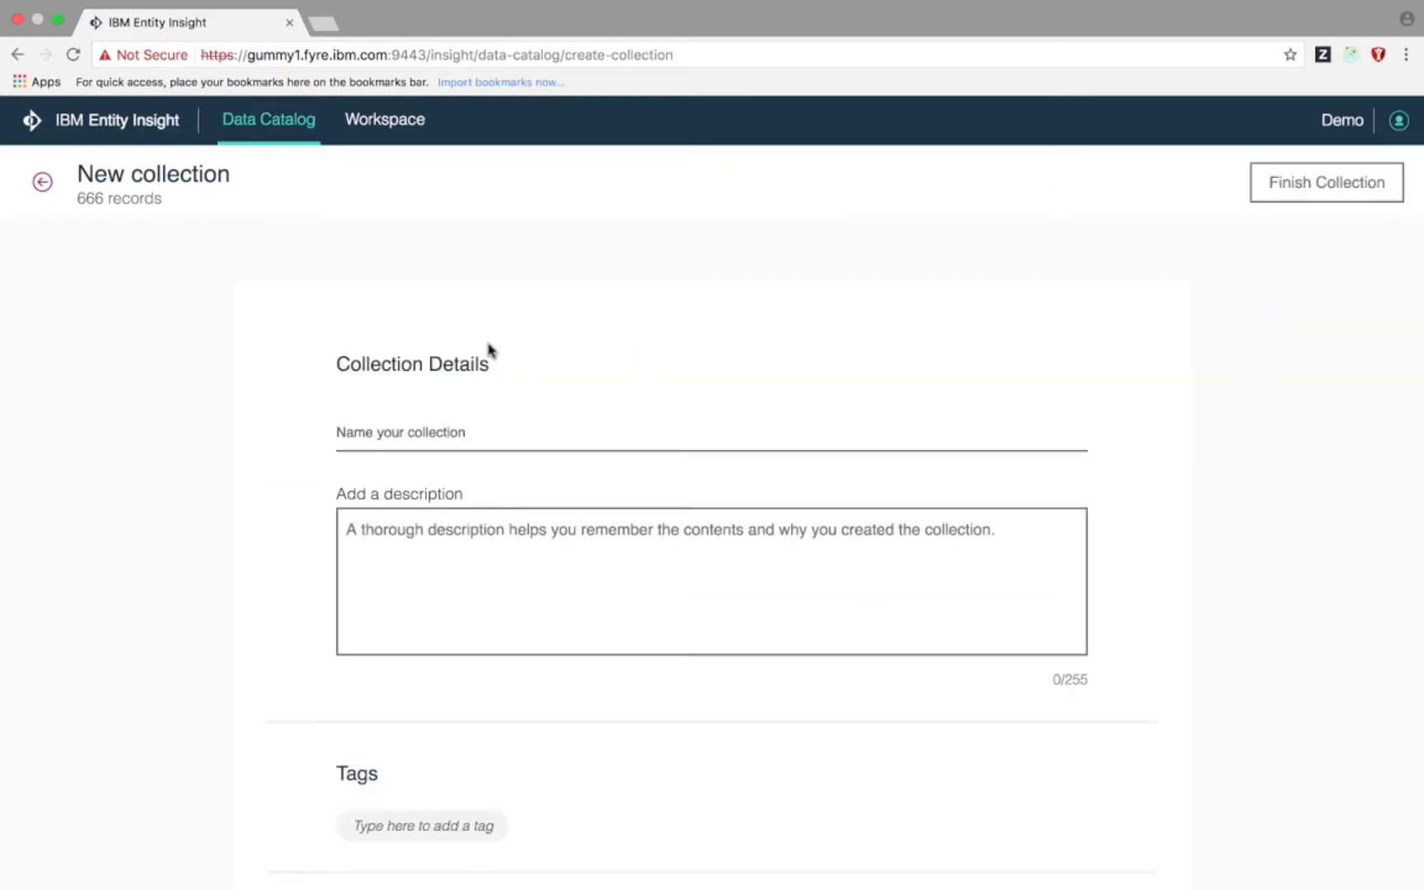
- Name the collection 'Credit Card Customers in Texas' with description 'A list of Credit Card Customers living in Texas'
click(461, 432)
text(Credit Card C)
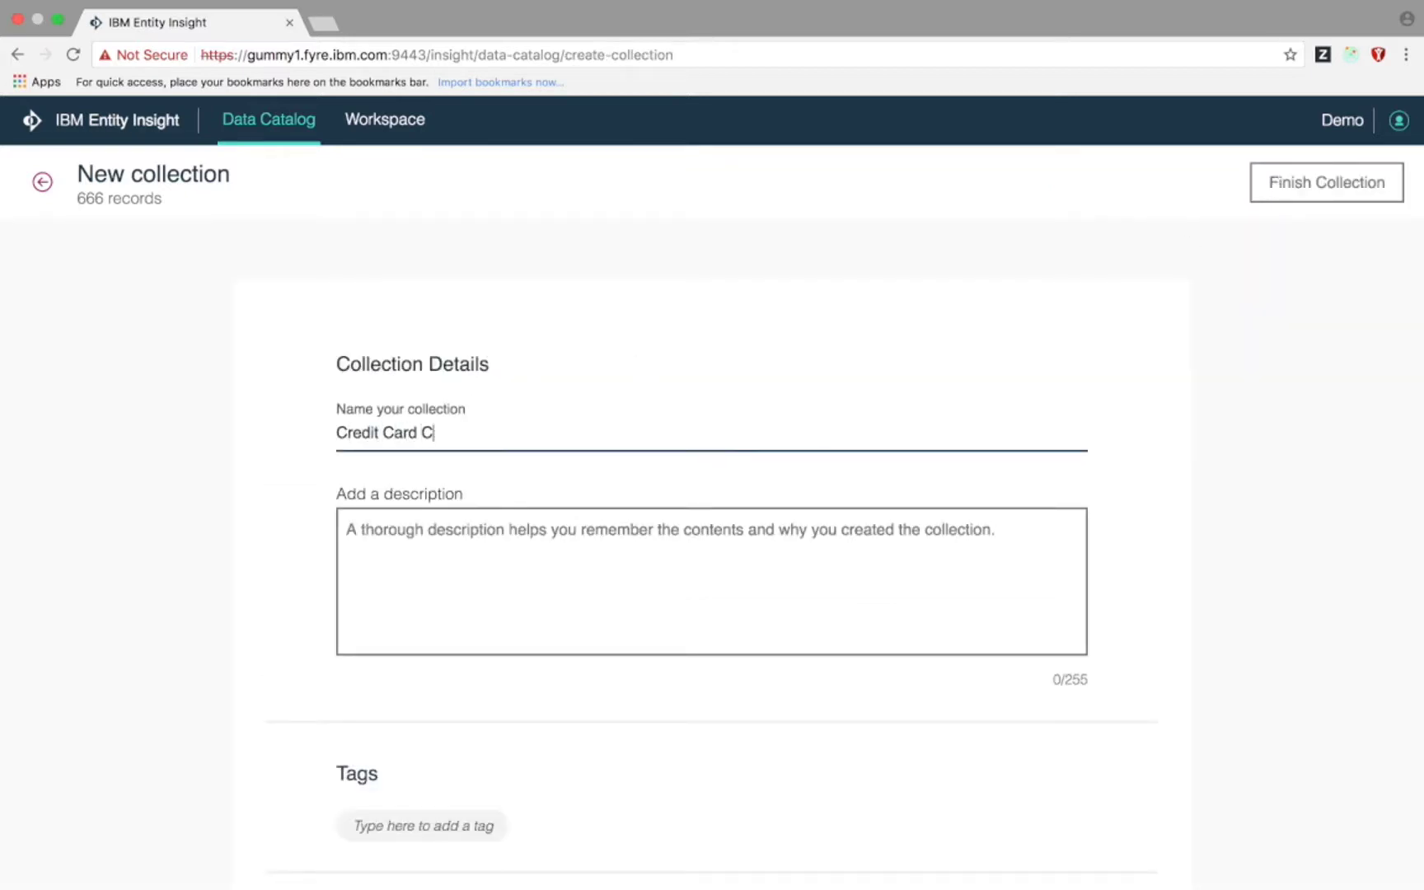
text(ustomers in TEX)
key(BackSpace)
key(BackSpace)
text(exas)
key(Tab)
text(A list of Credit )
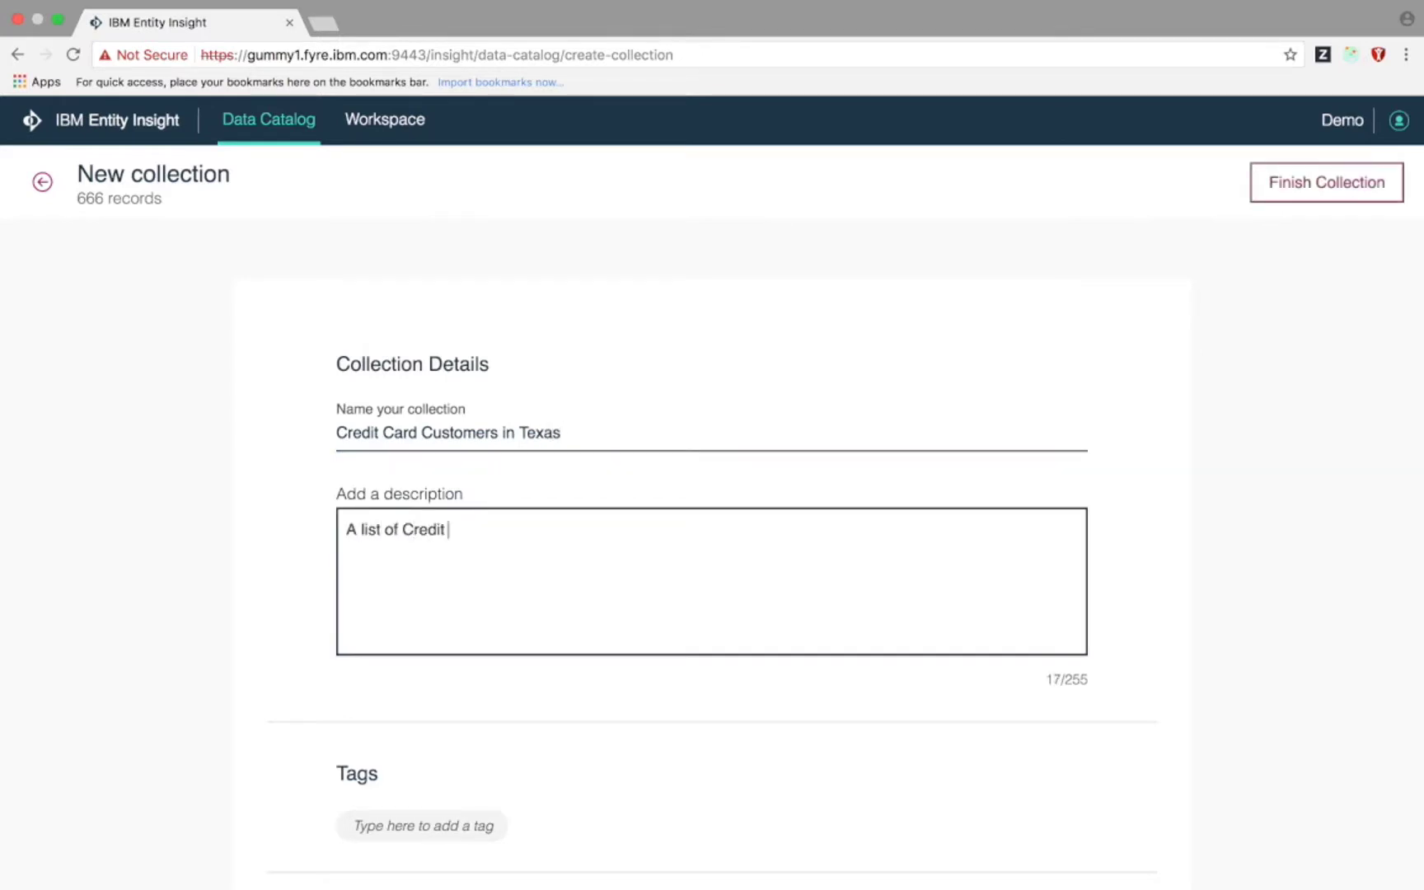
text(Card Customers living in Texas)
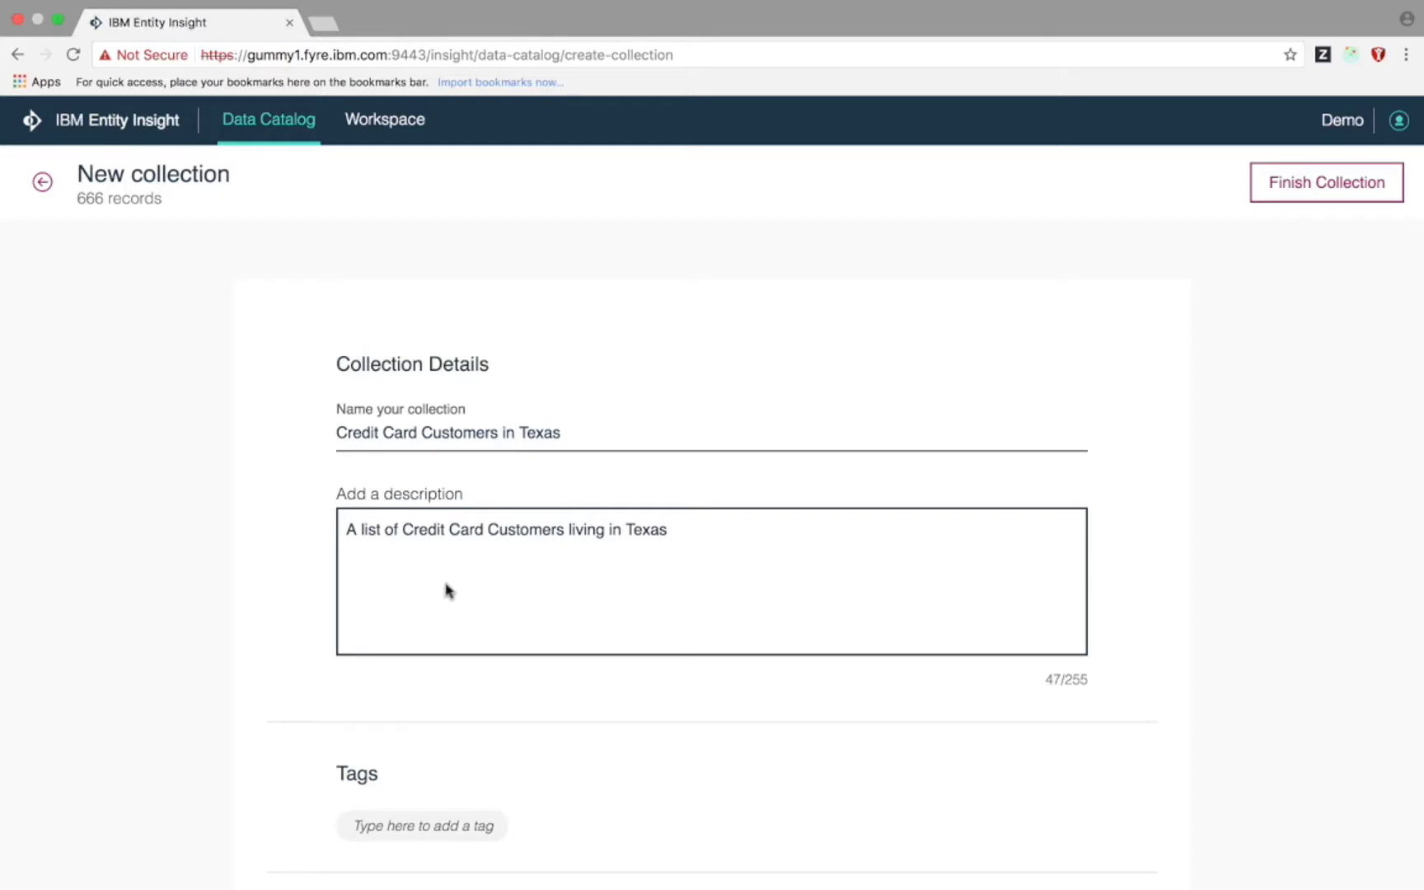
- Tag it Texas and Credit Card, add it to the workspace, and finish the collection
click(453, 816)
text(Texas)
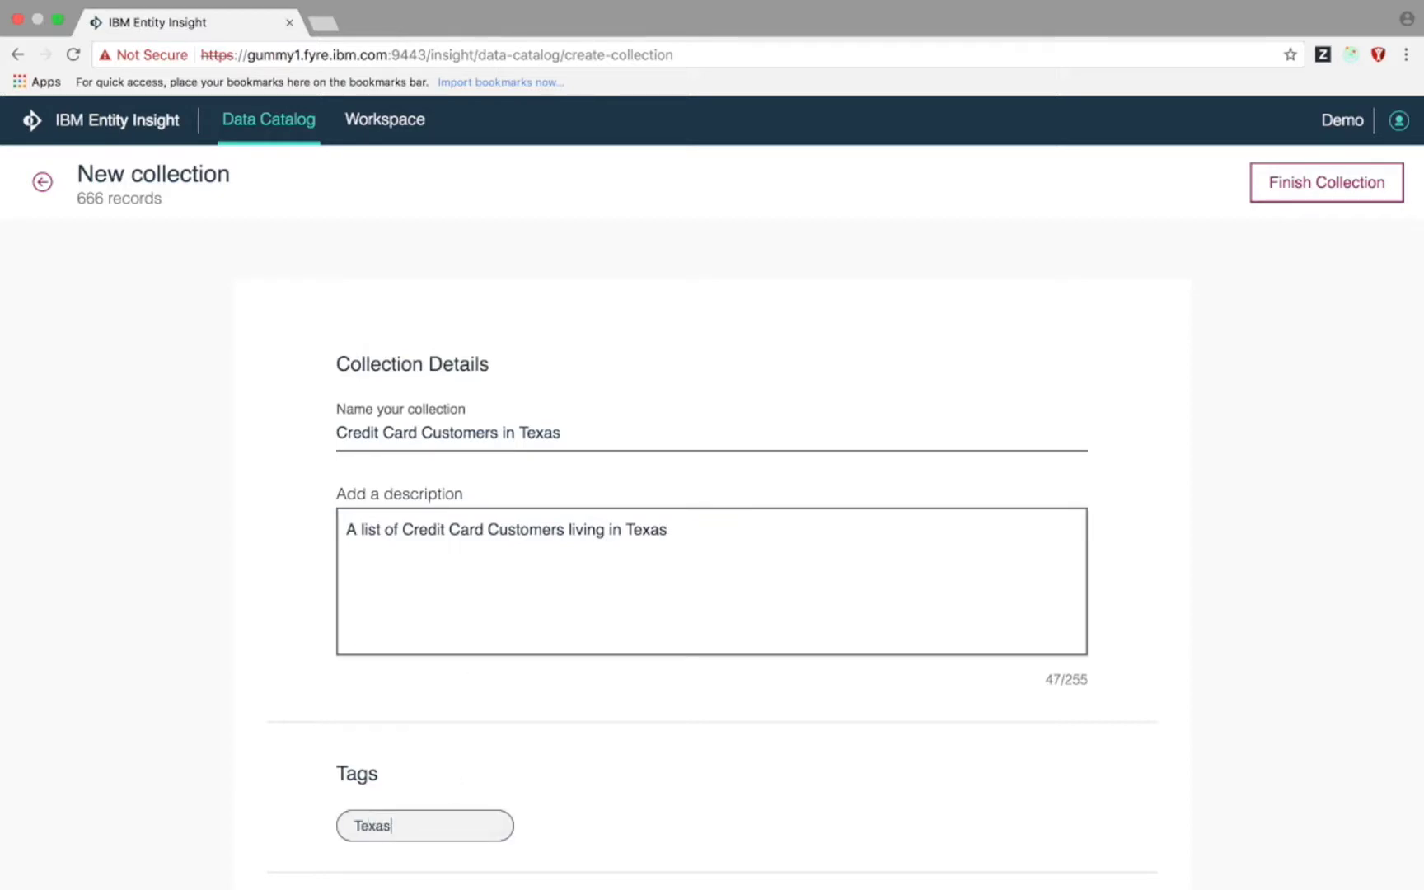
key(Return)
text(Credit Card)
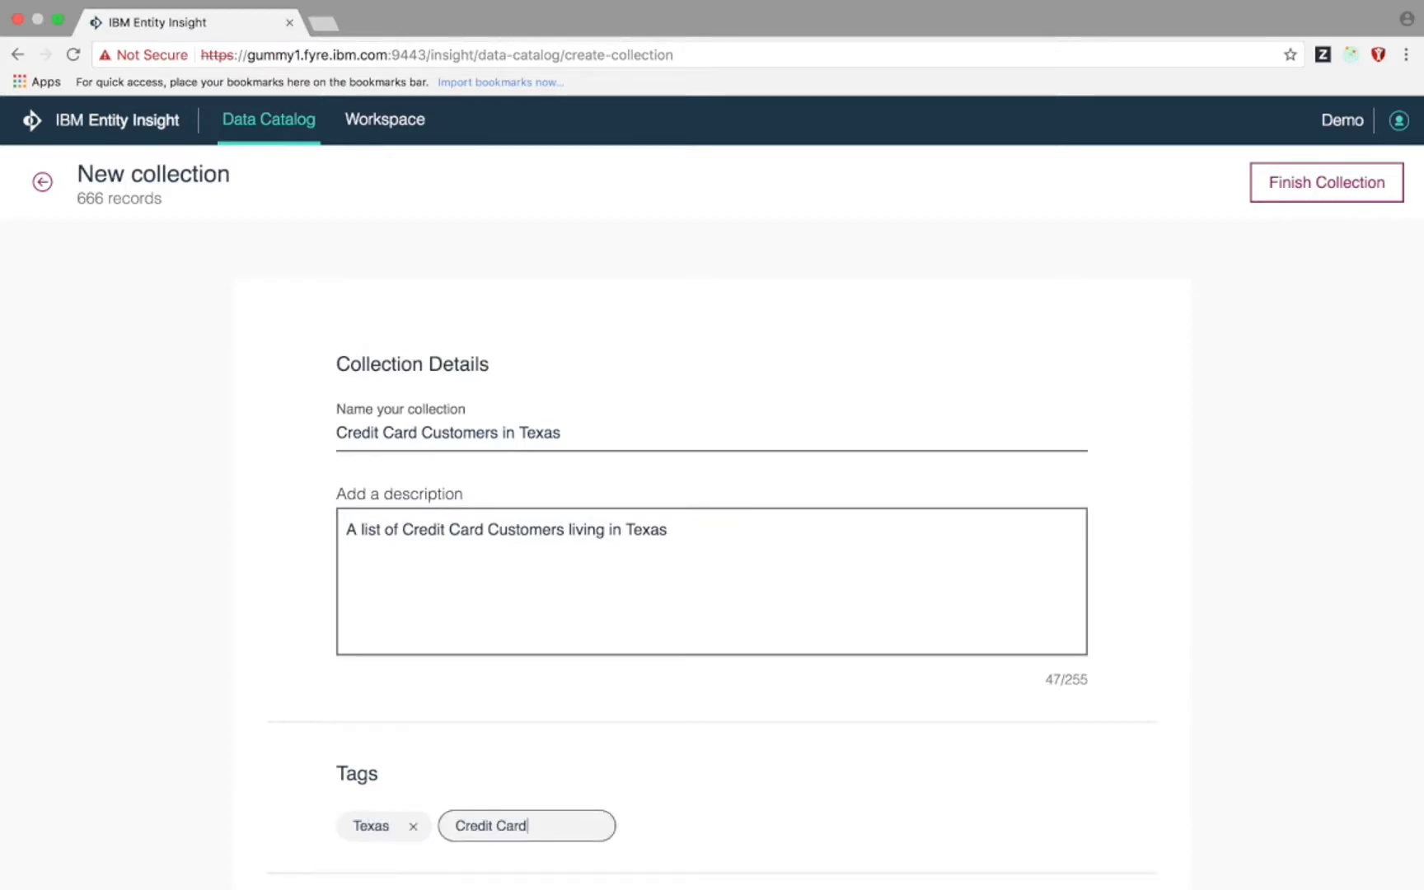
key(Return)
scroll(521, 787, down, 3)
scroll(524, 787, down, 5)
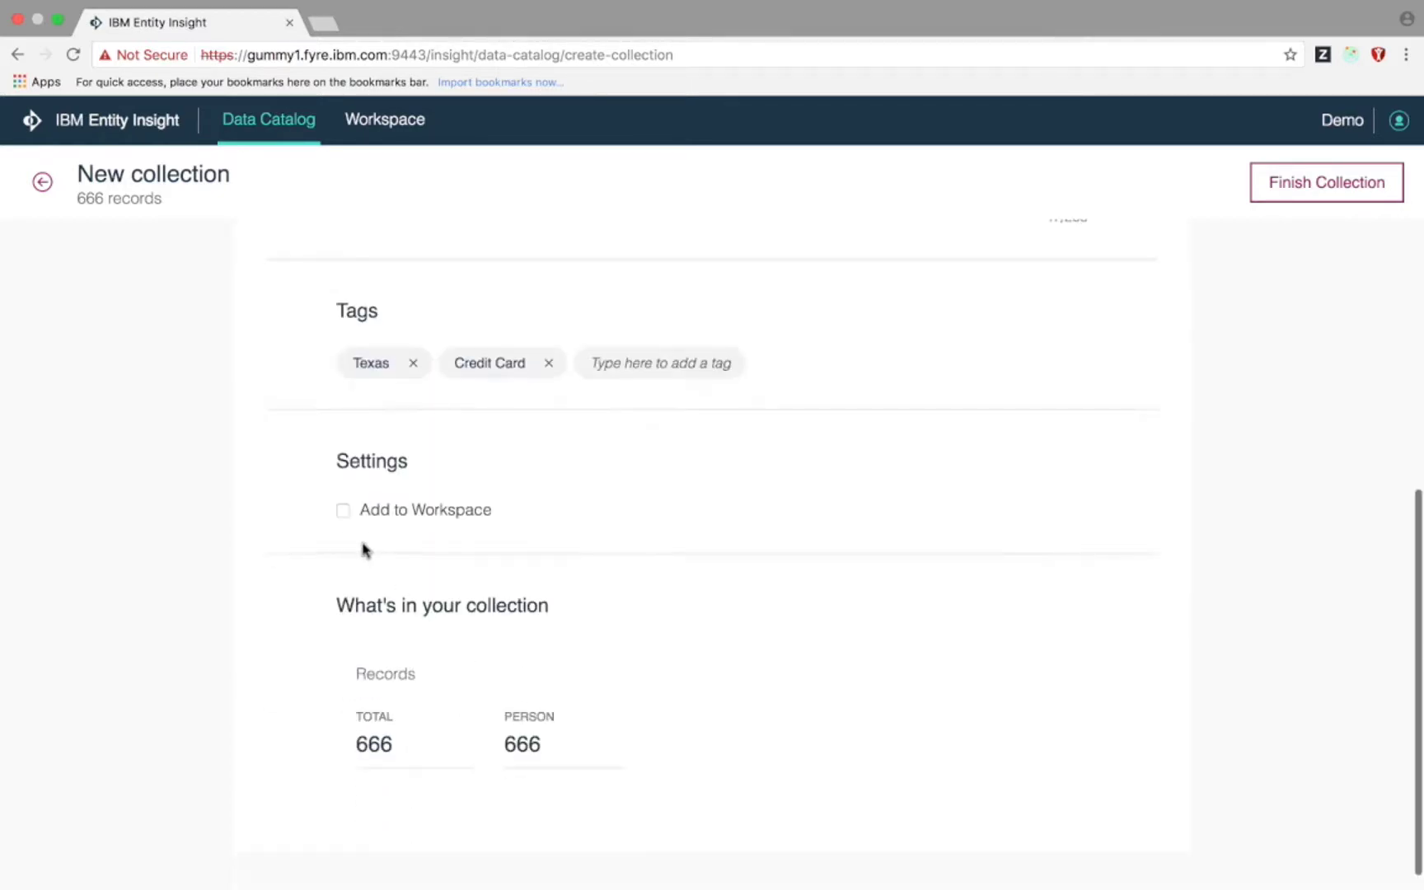
click(342, 511)
click(1319, 194)
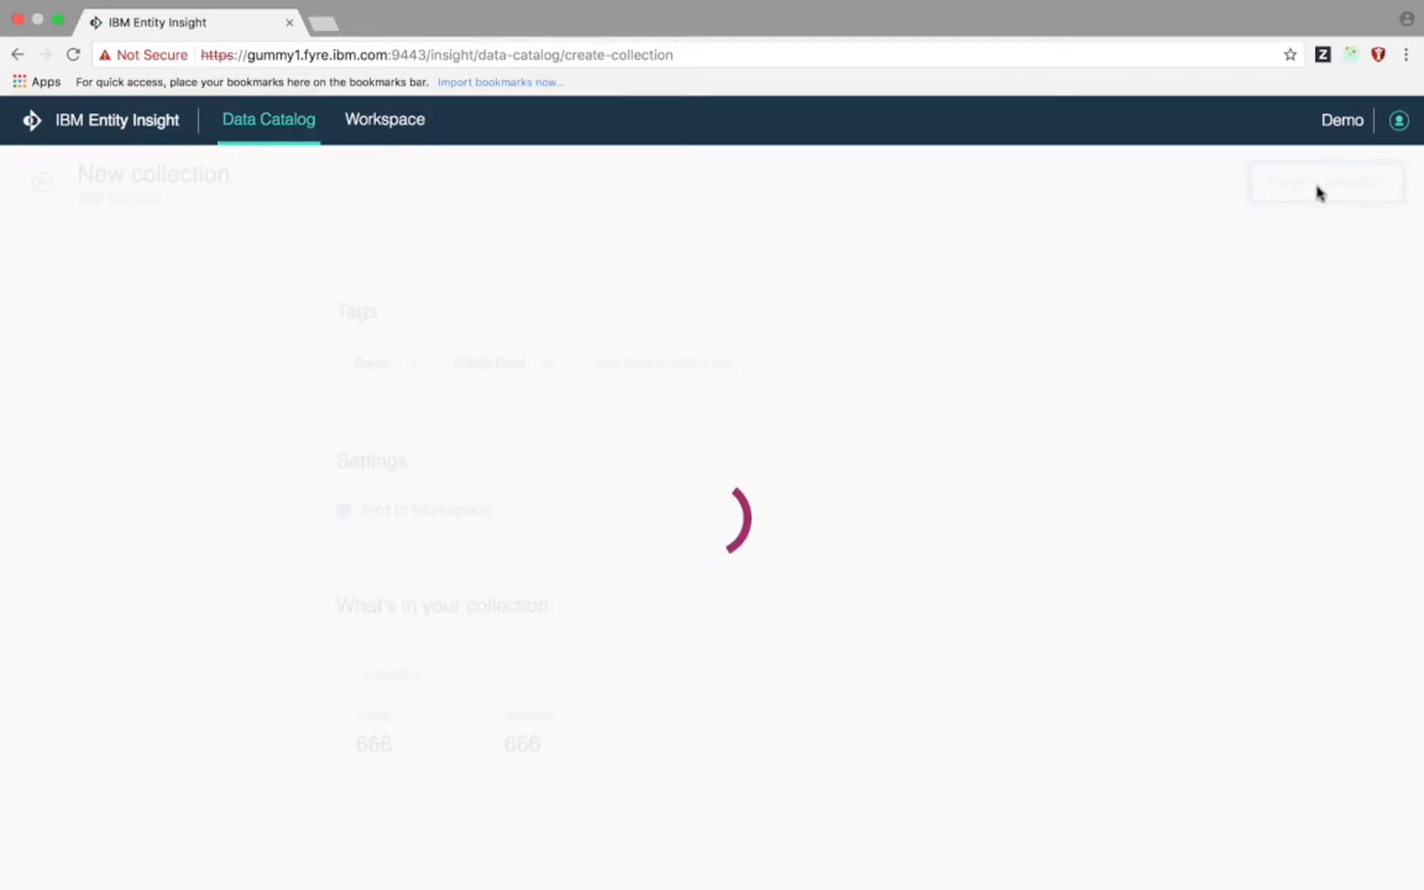
- Export the Texas collection from the Workspace Collections list as CSV and open the downloaded file
click(406, 124)
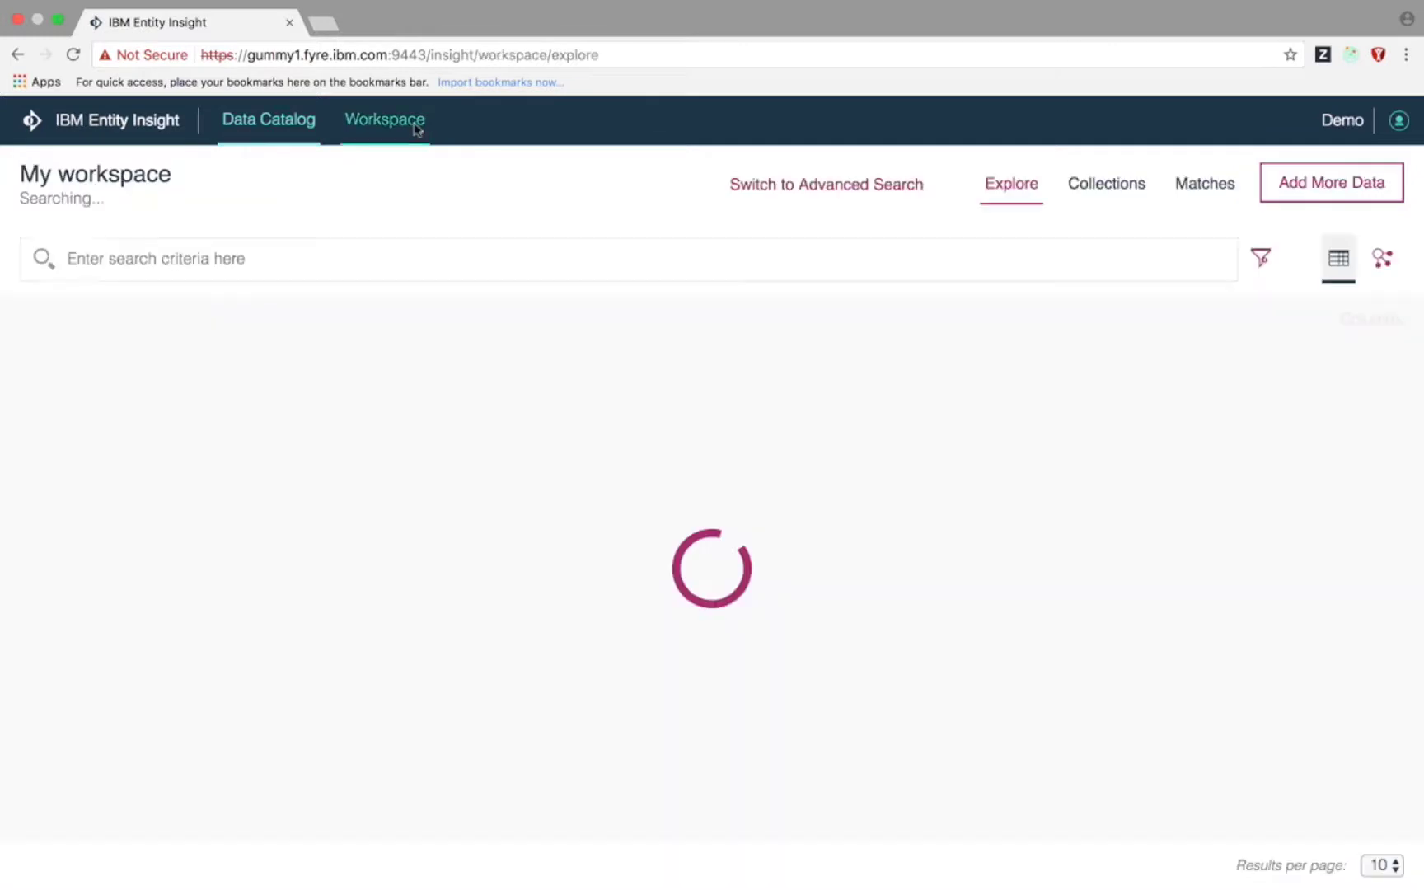
click(1098, 190)
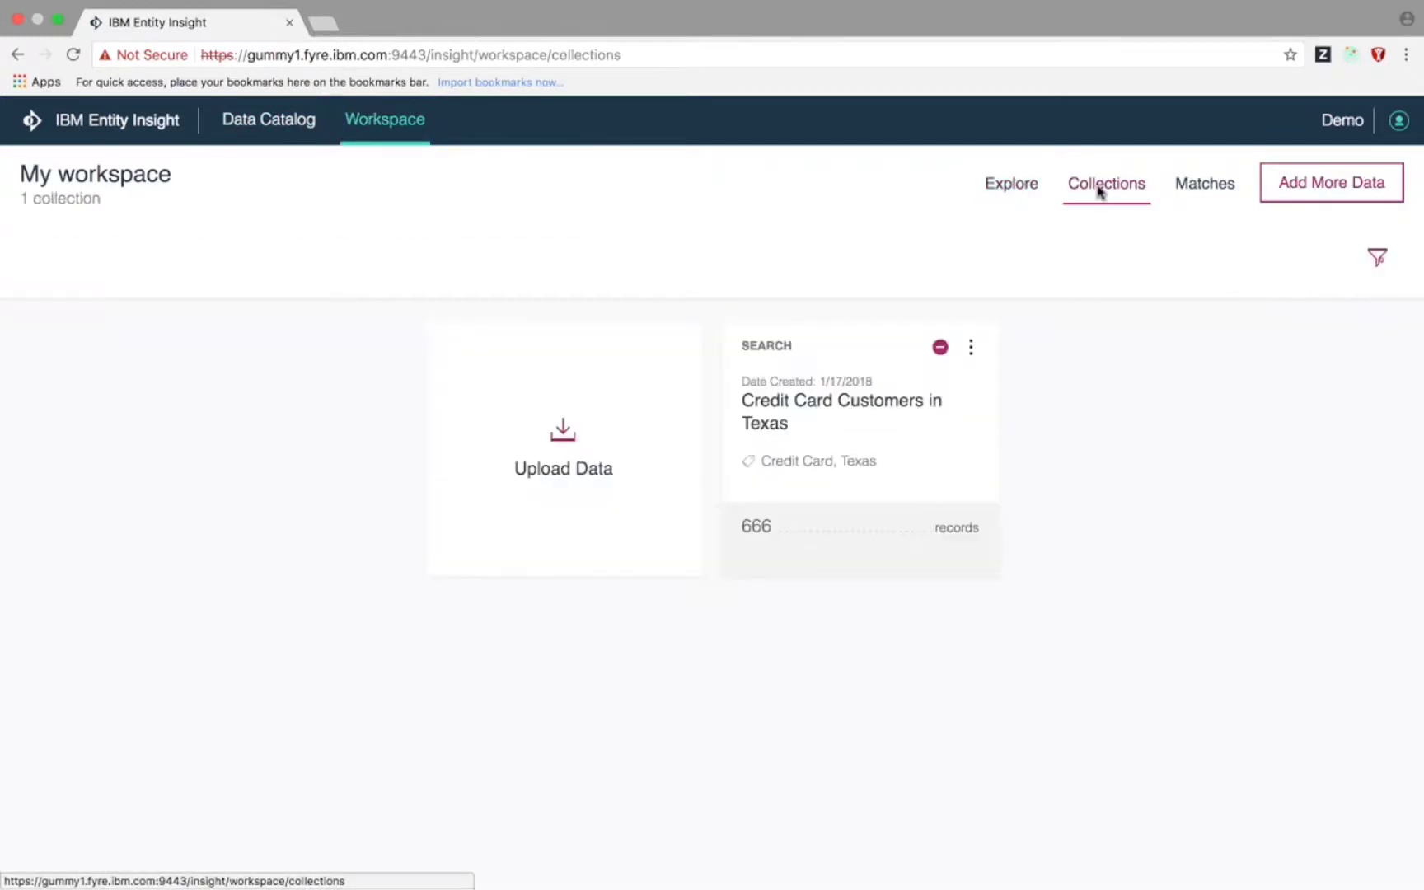
click(972, 338)
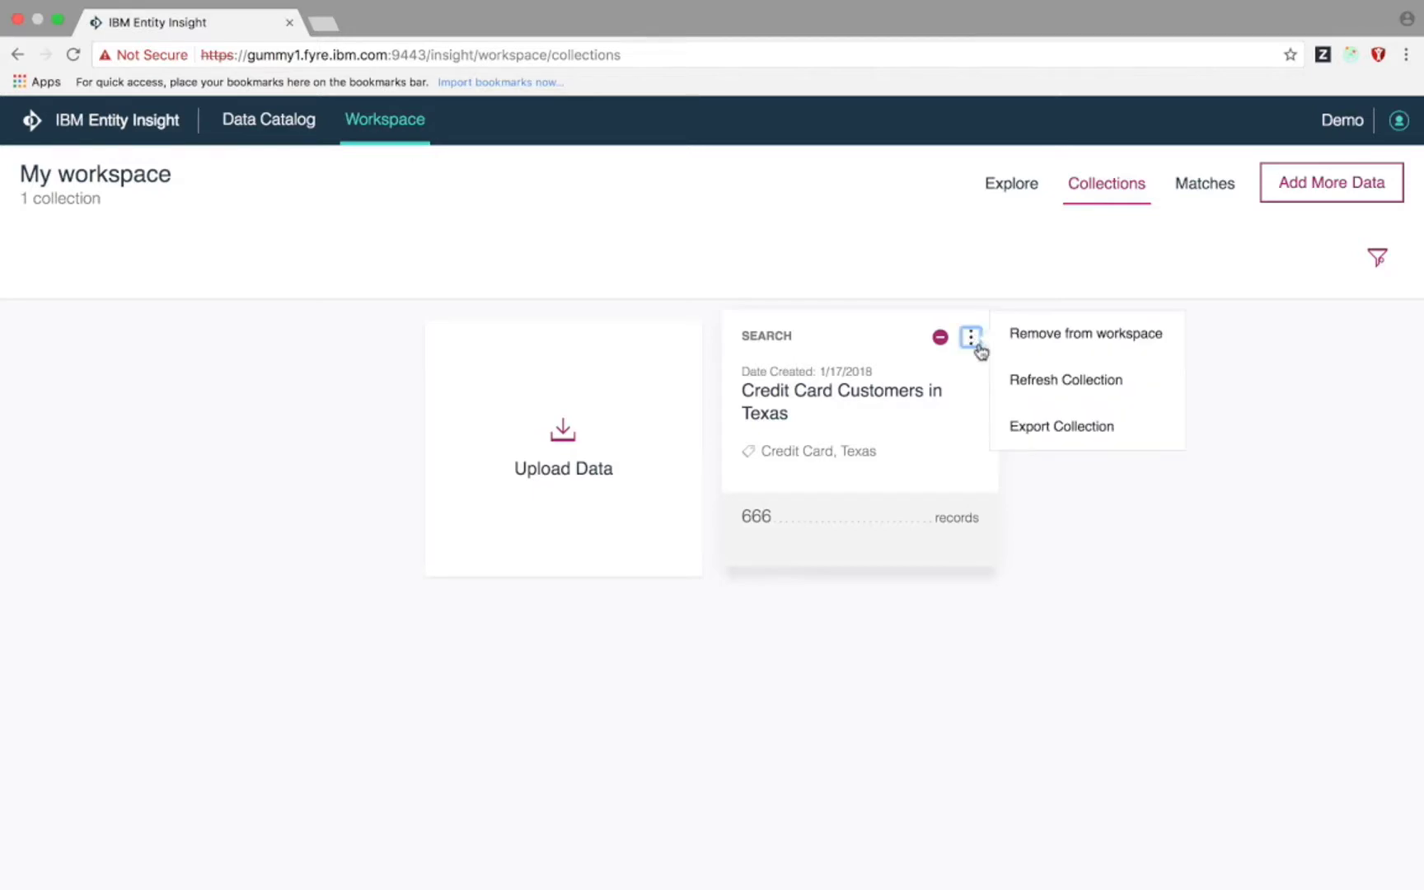
click(1048, 427)
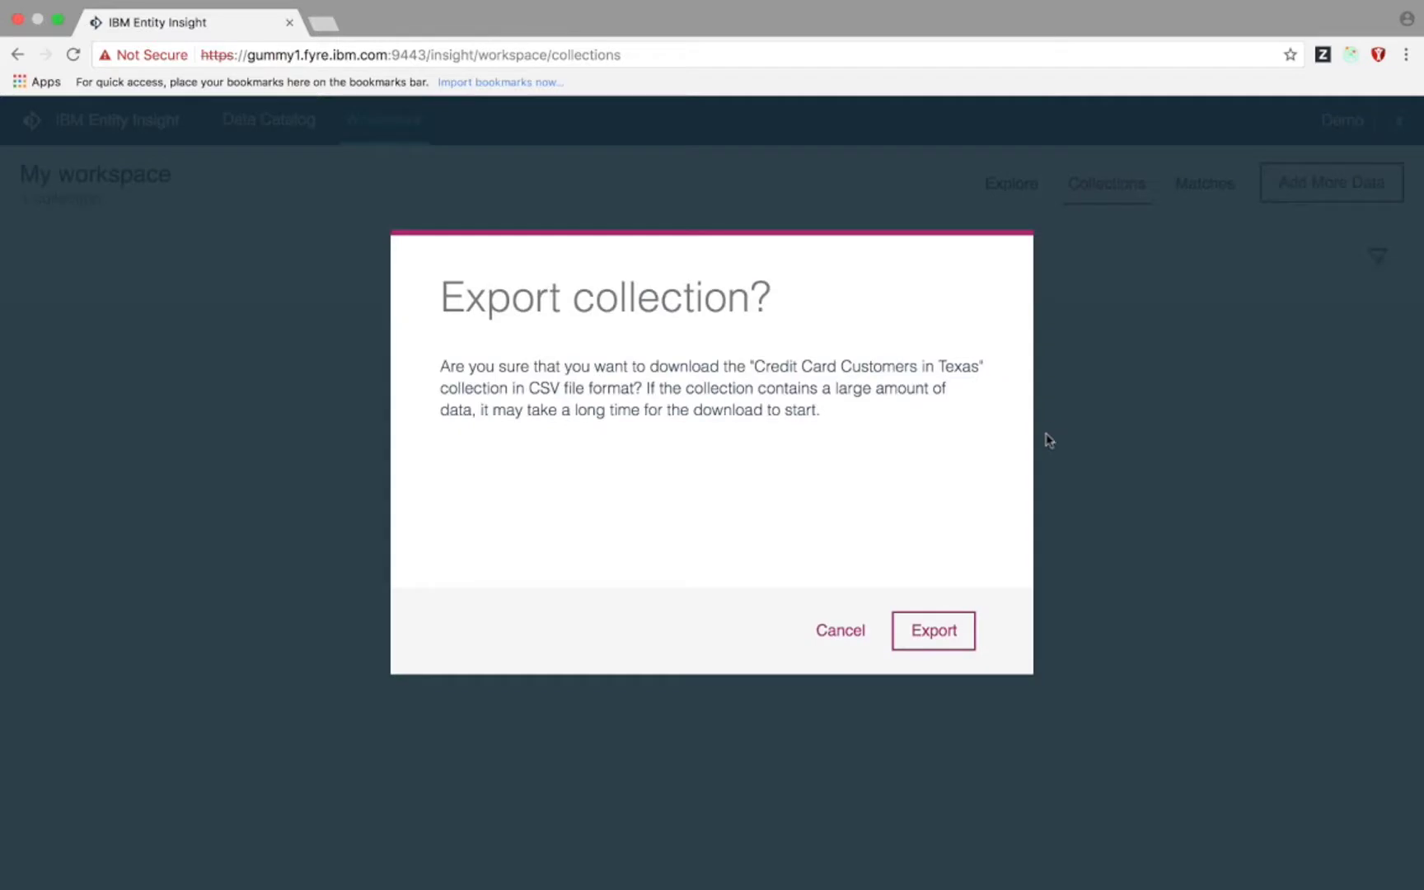
click(928, 632)
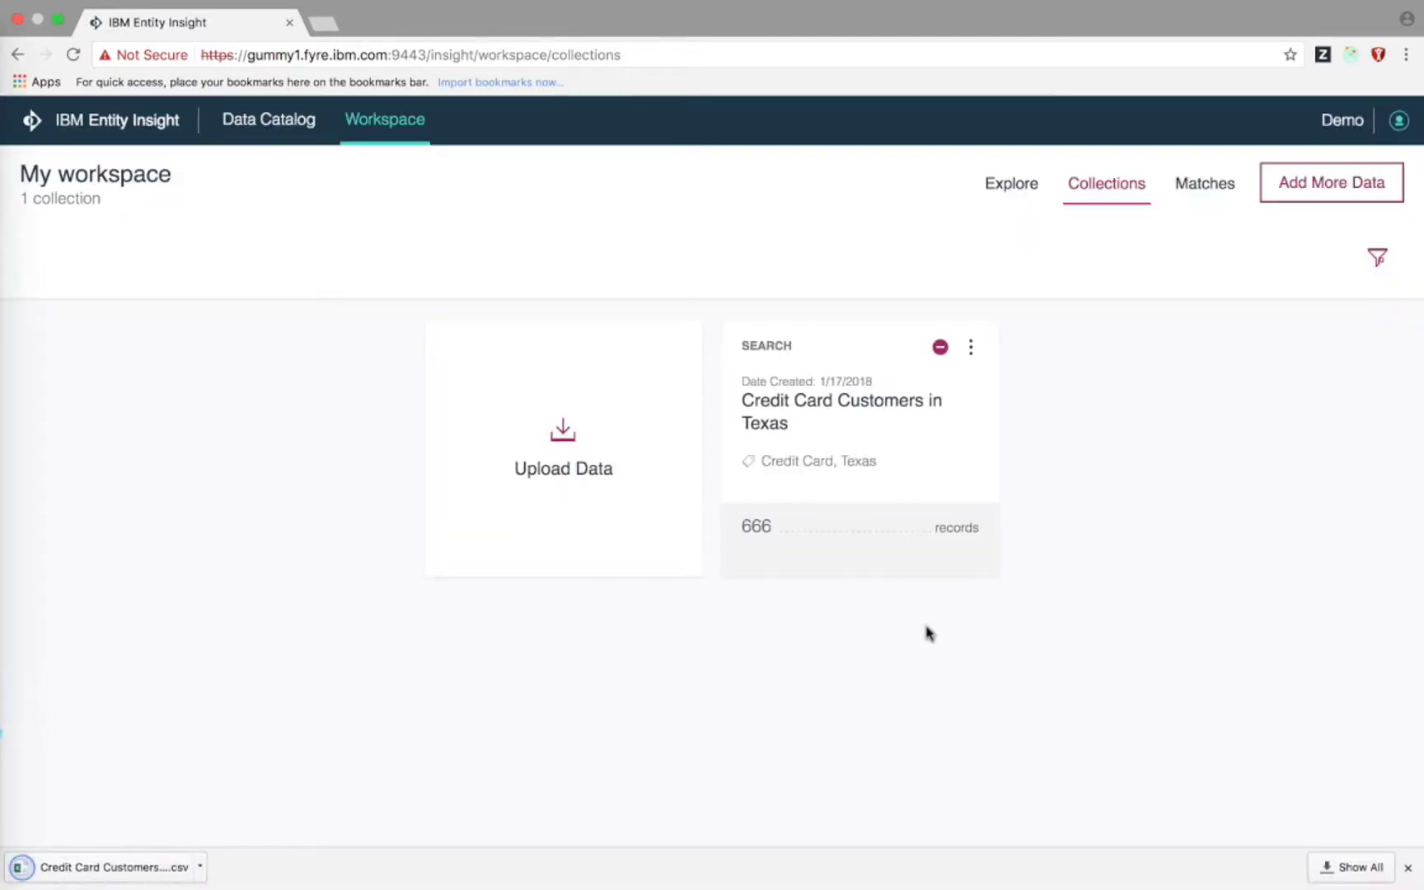
click(119, 866)
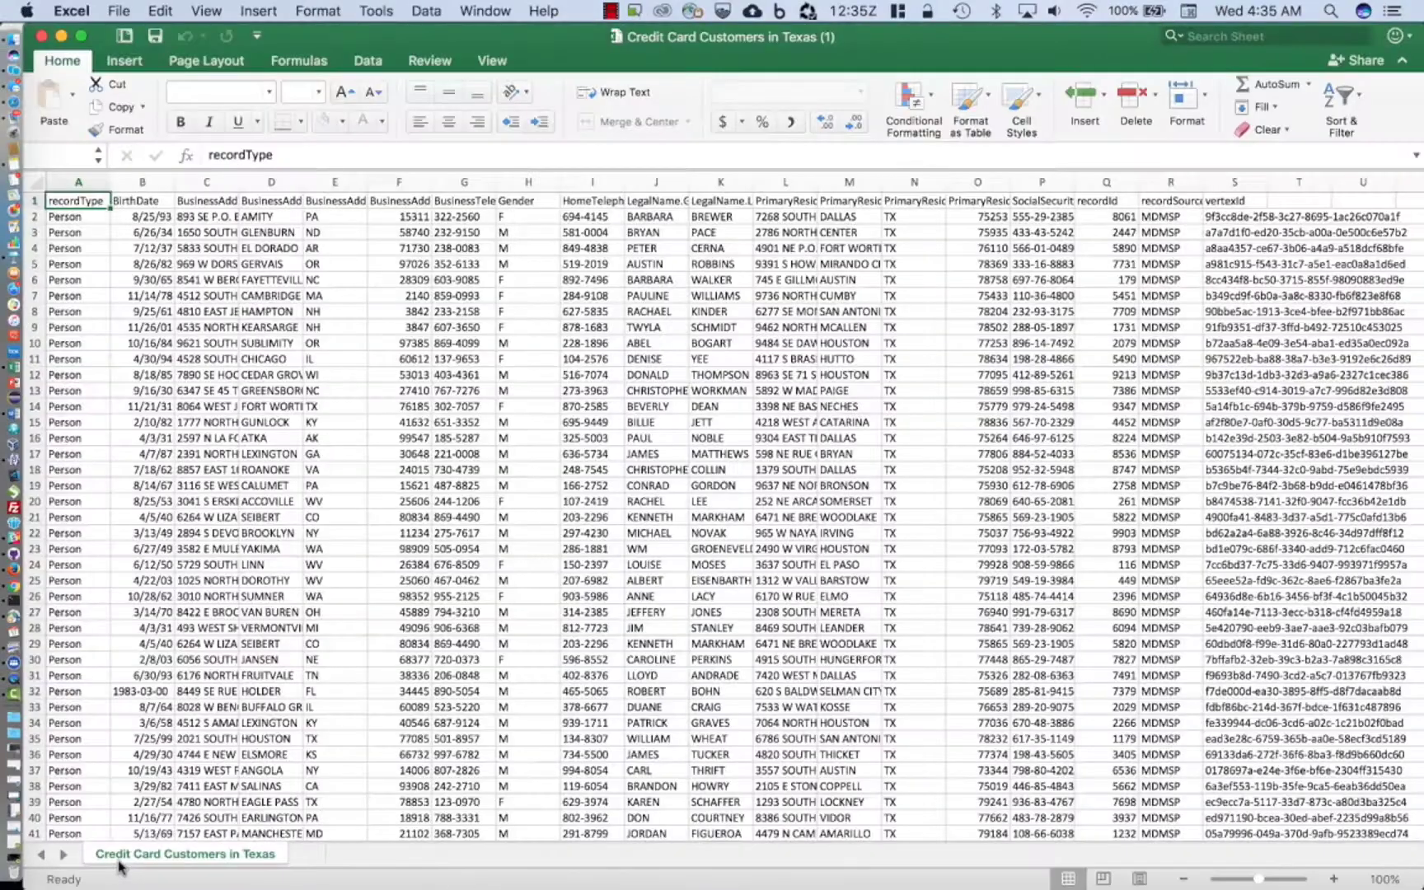
- Scroll through the exported Credit Card Customers in Texas records in Excel
scroll(257, 723, down, 7)
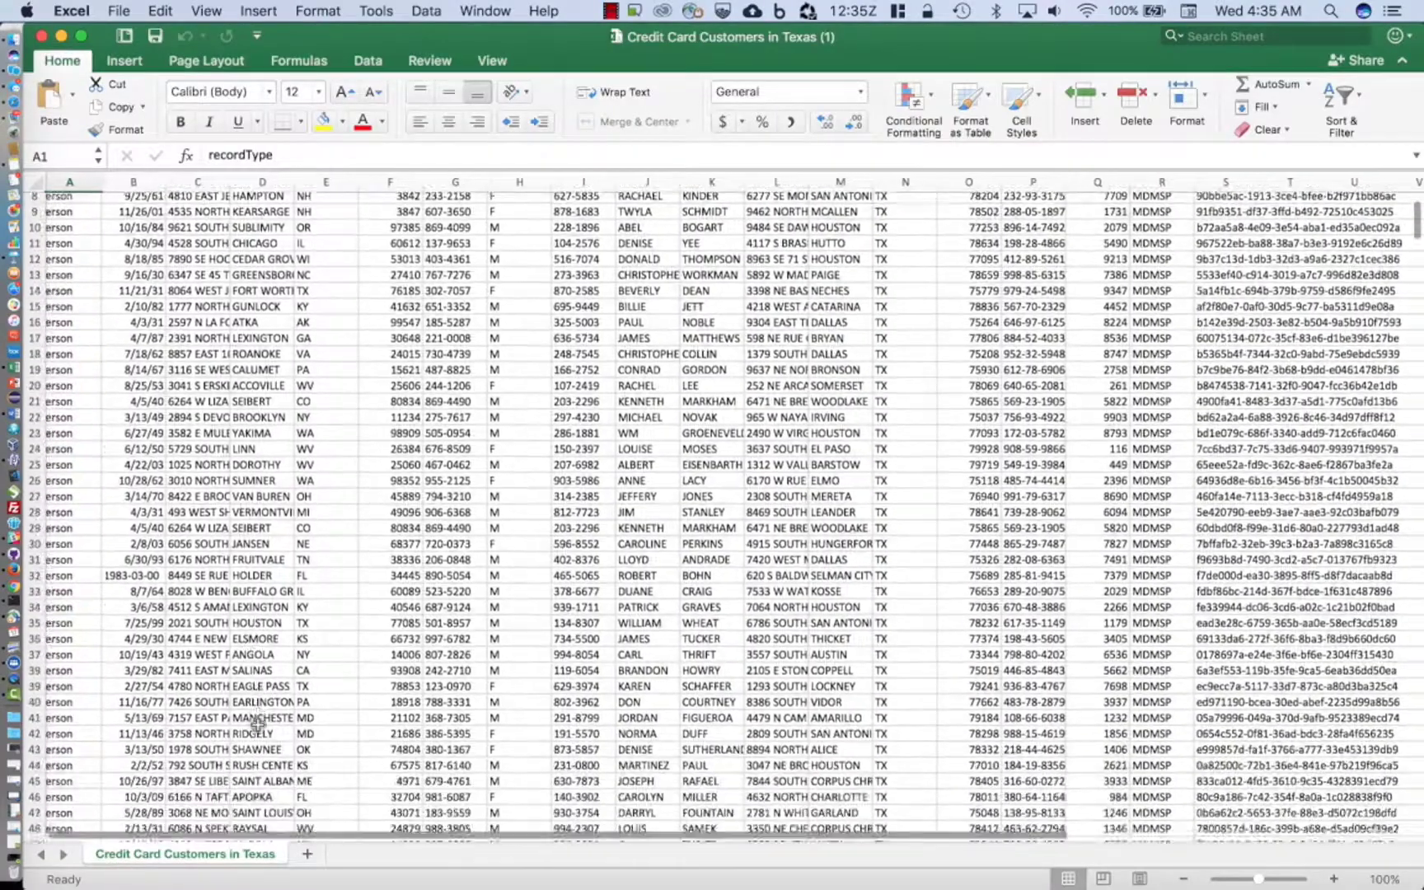
scroll(258, 723, down, 16)
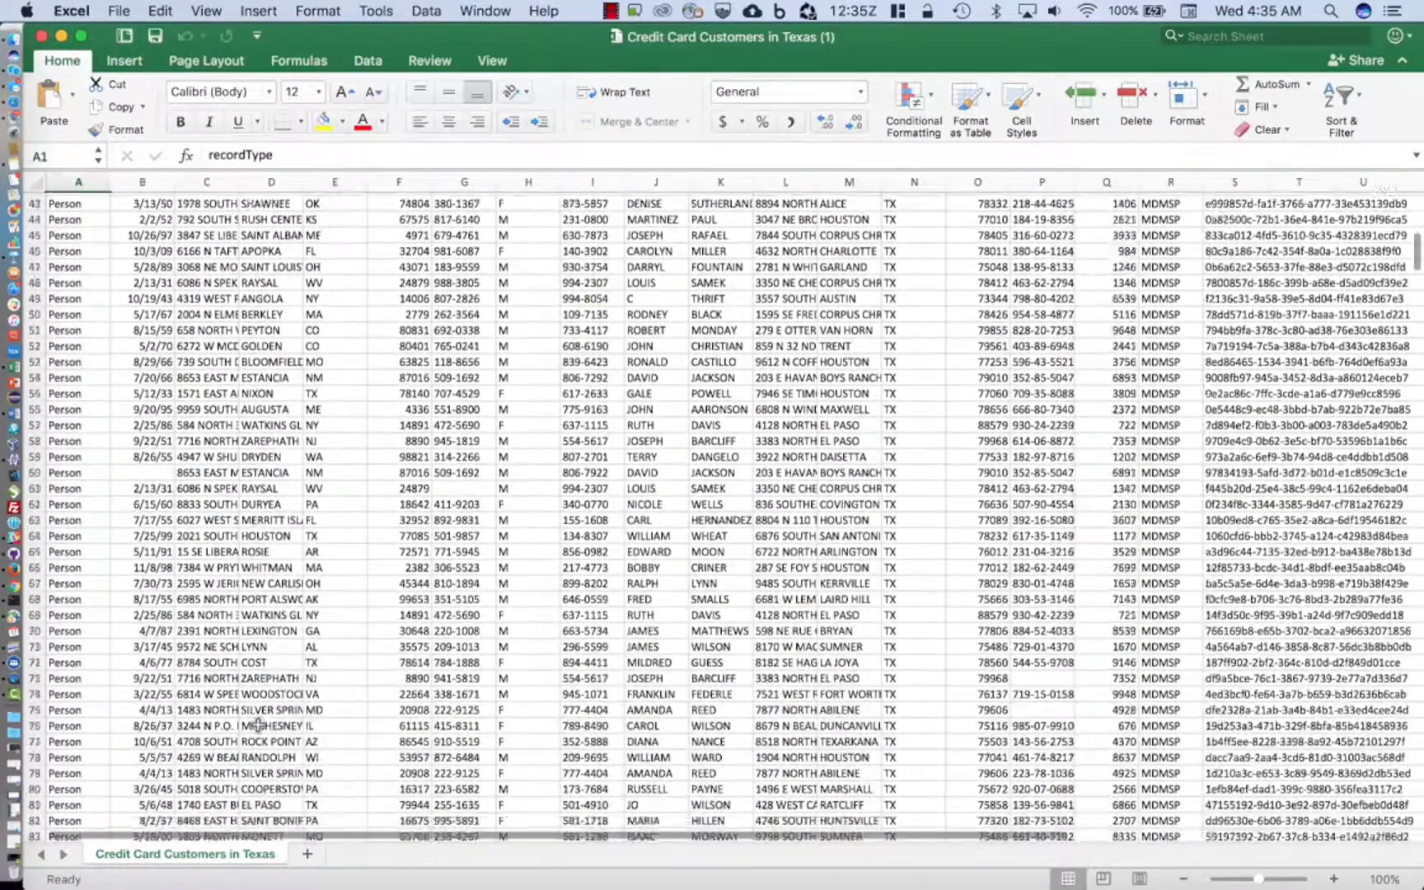
scroll(258, 723, down, 20)
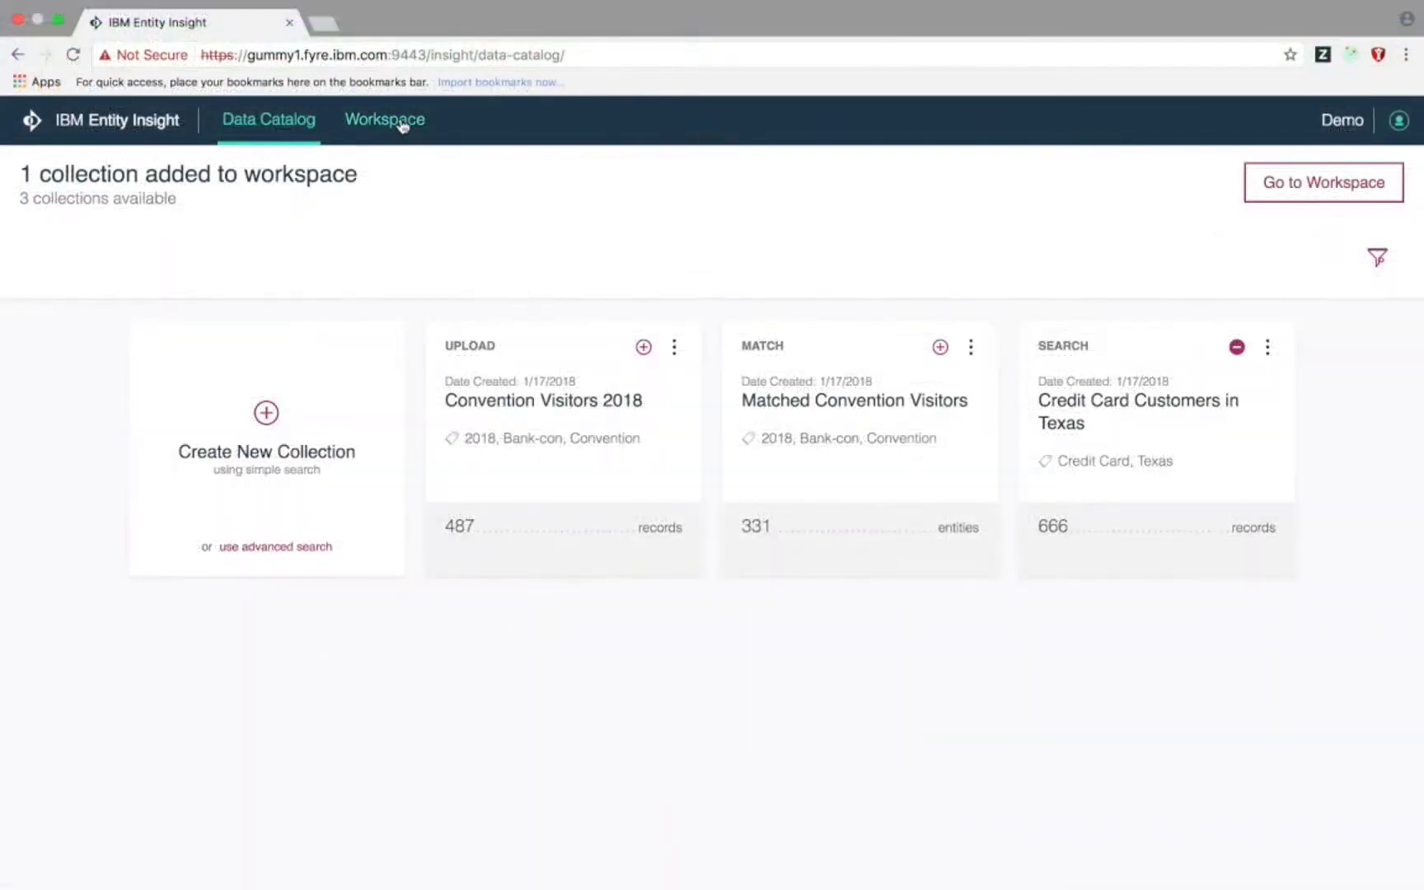
click(282, 128)
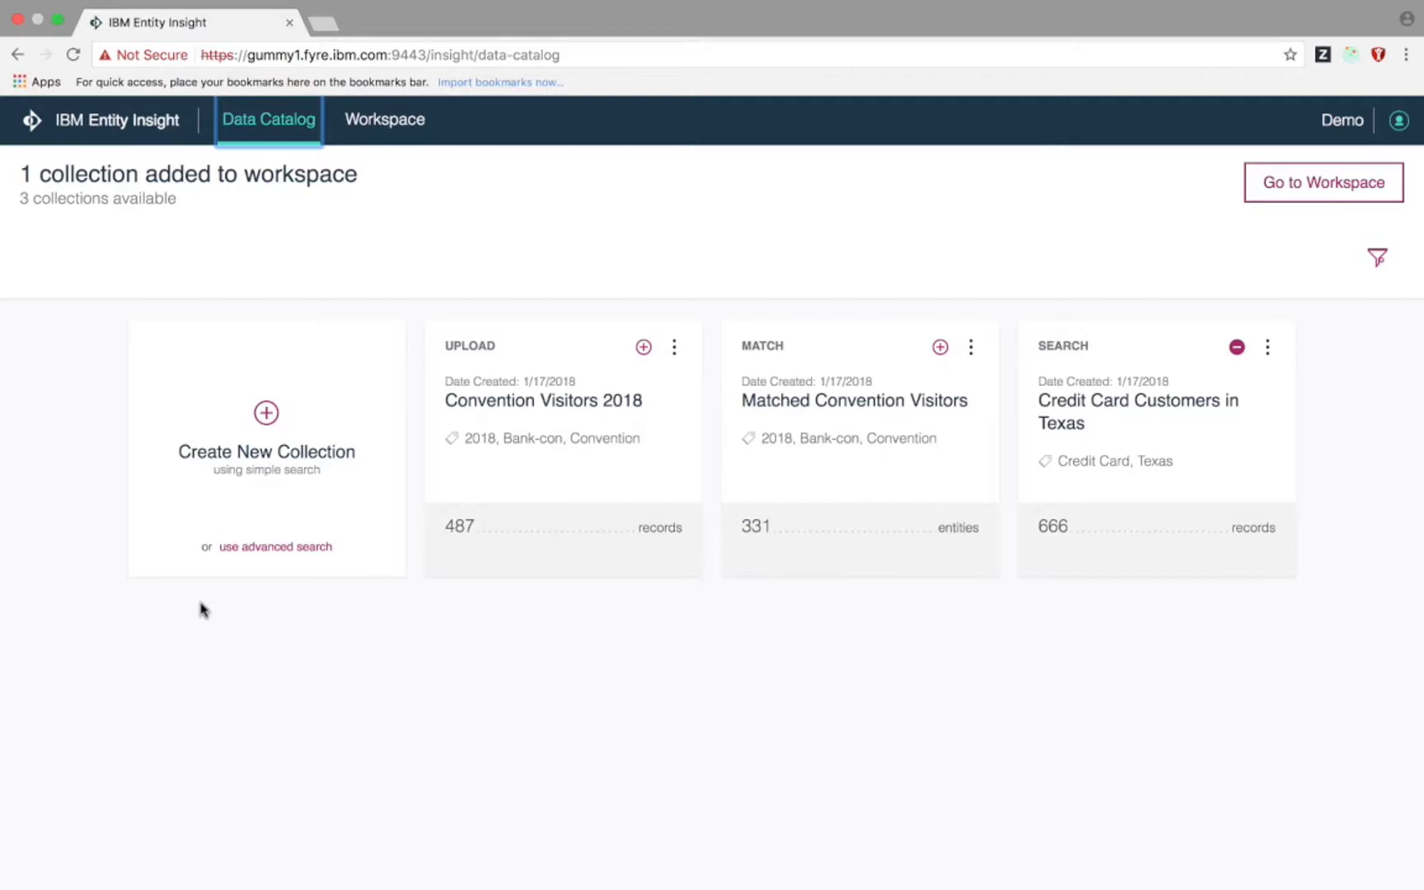
- Start an advanced-search collection with a rule Province/State Value equals NY
click(276, 546)
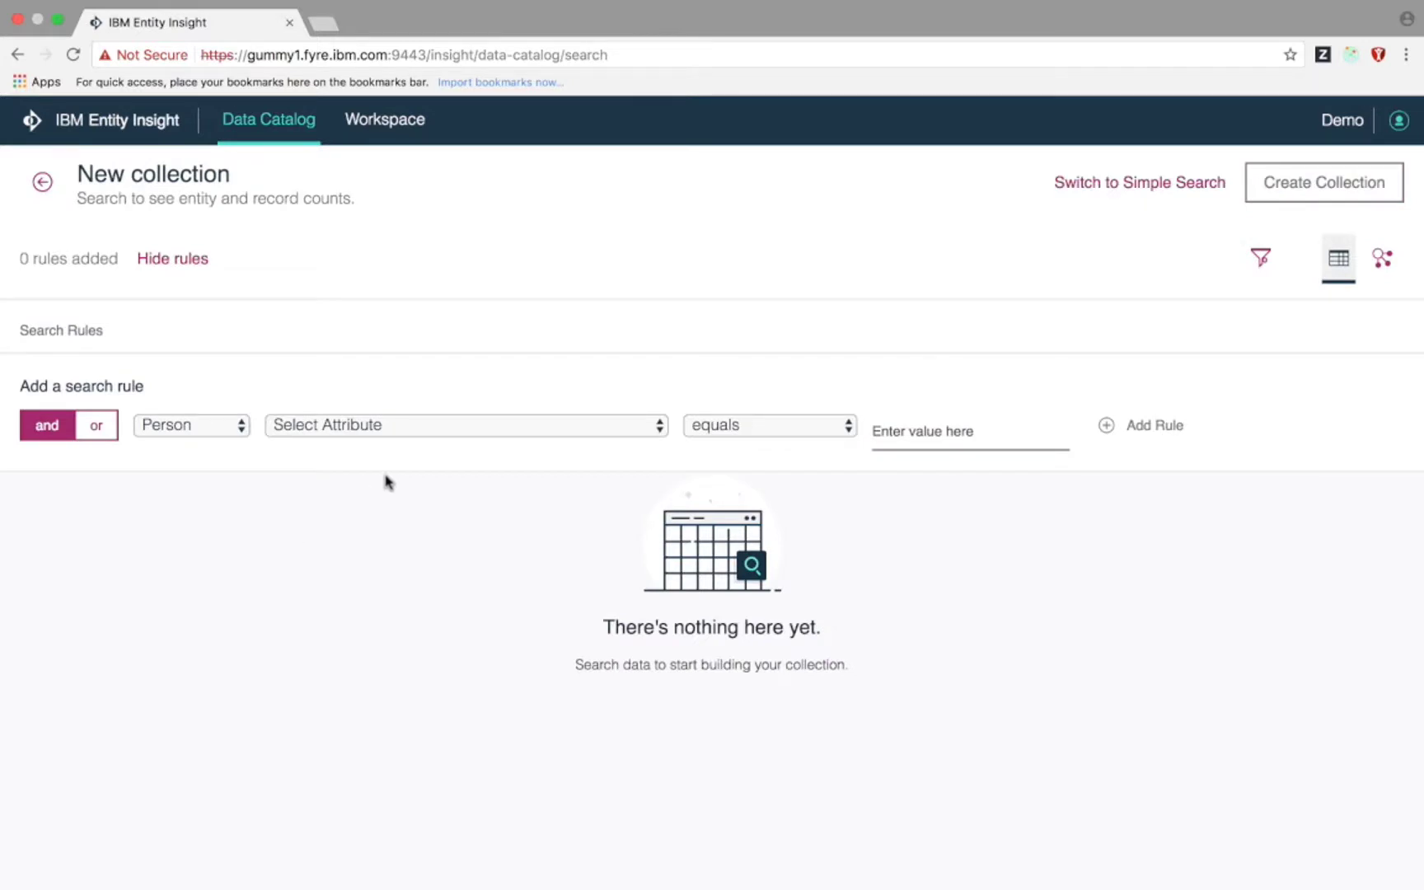
click(415, 443)
scroll(420, 693, down, 6)
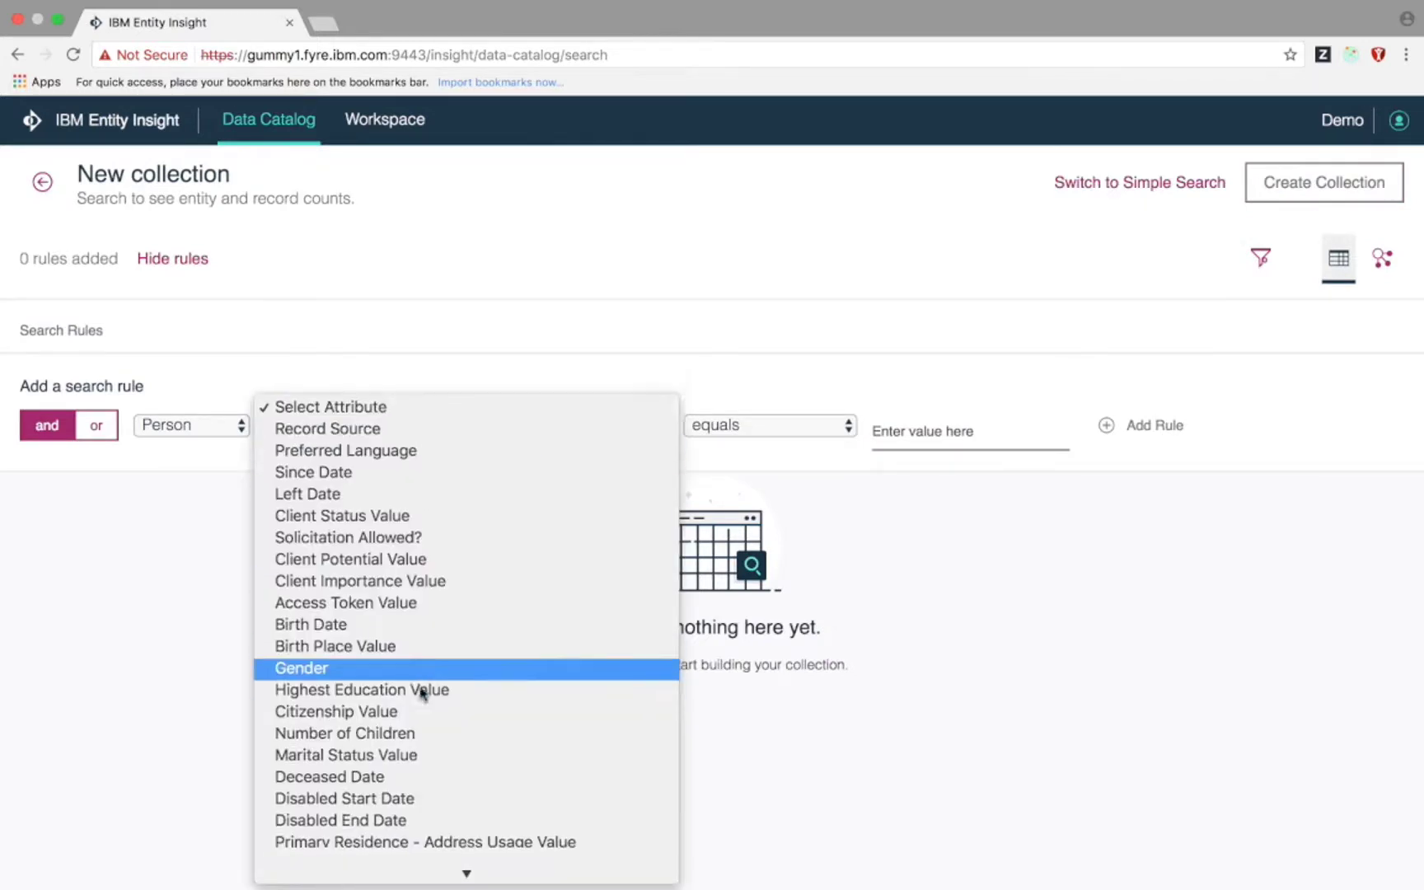
scroll(421, 694, down, 3)
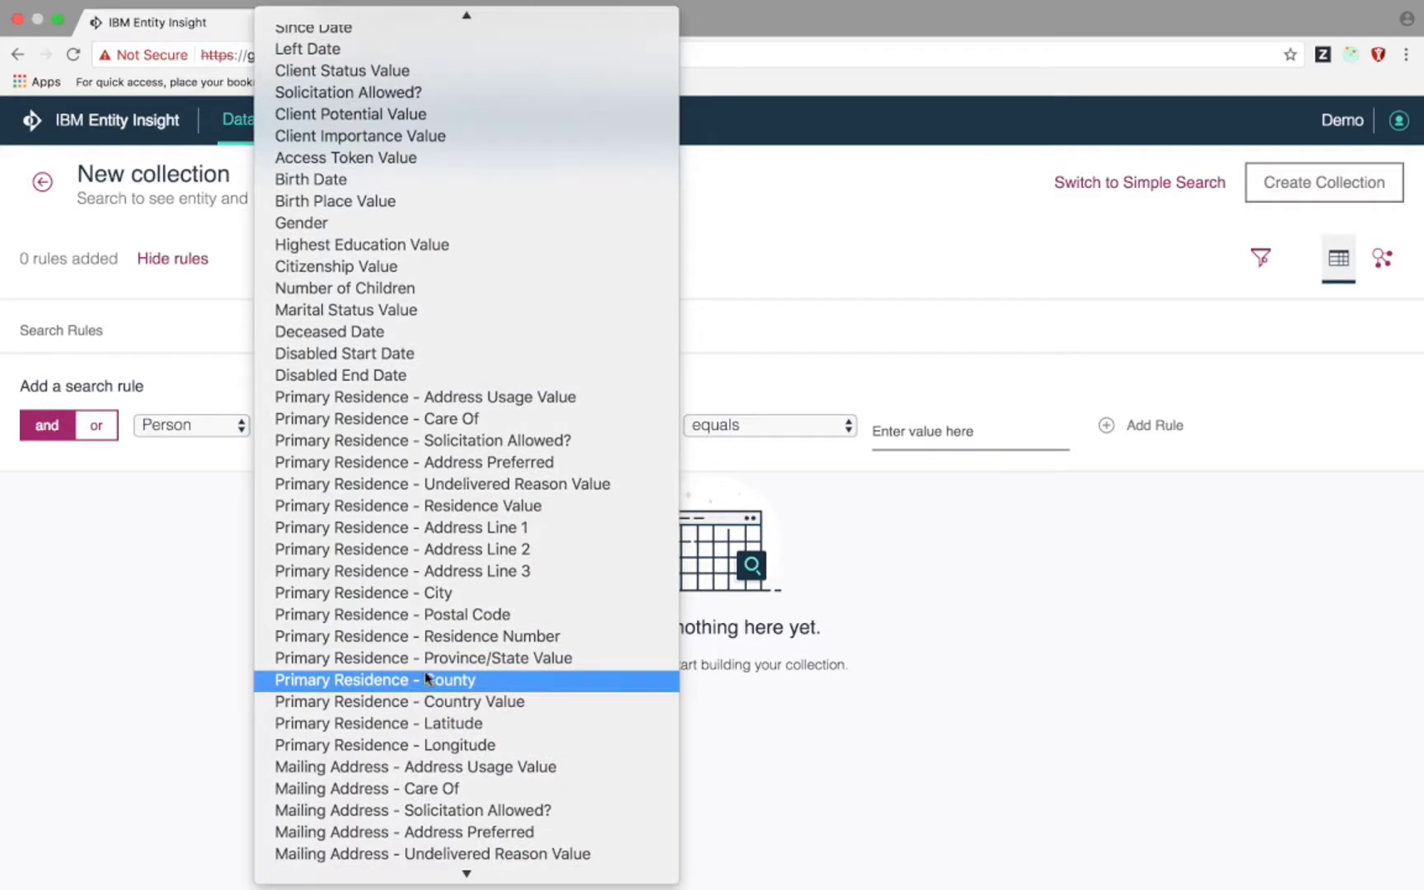
click(422, 658)
click(942, 416)
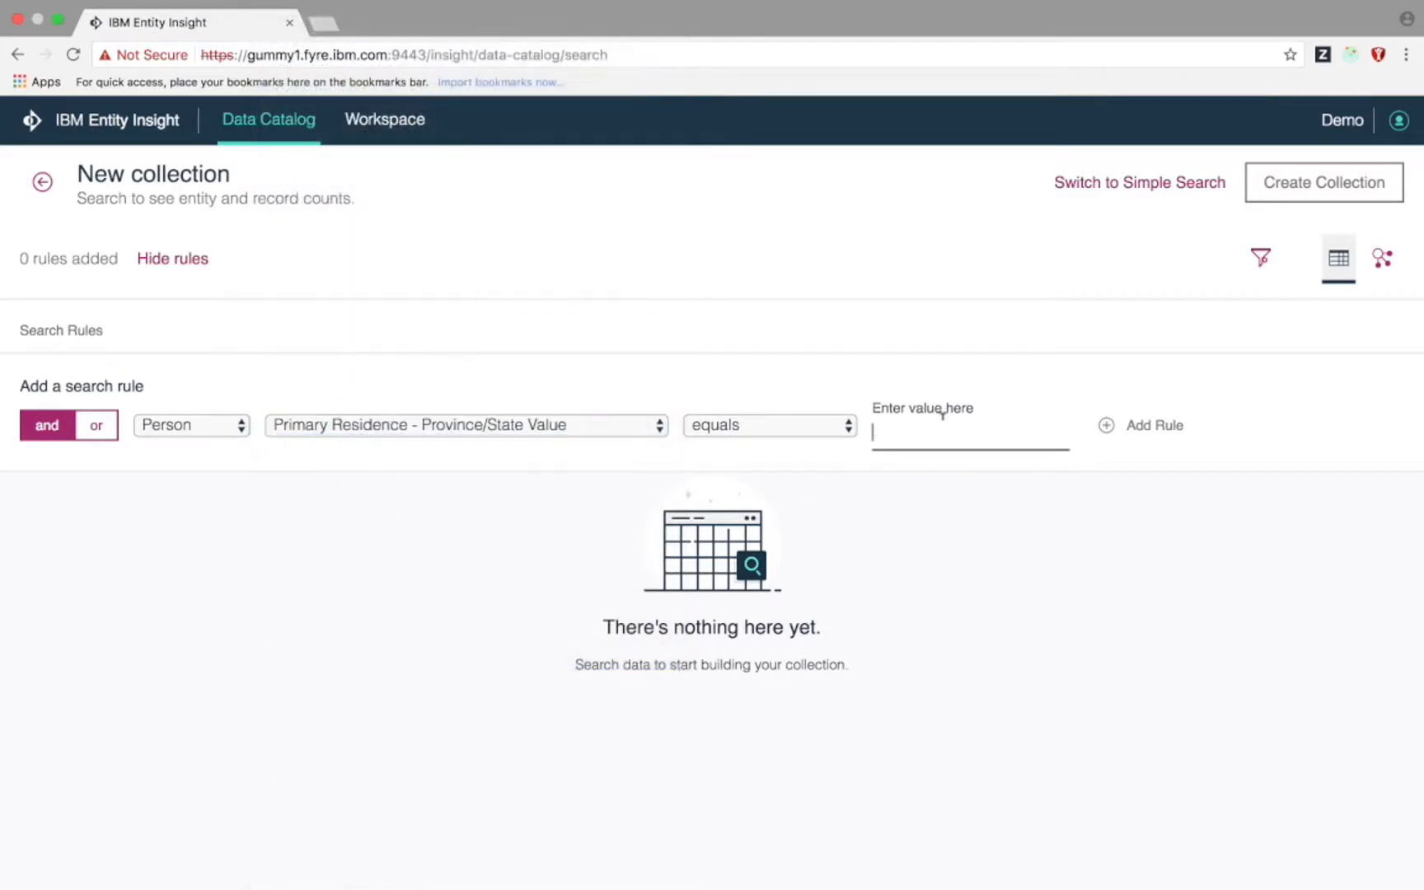
text(NY)
click(1157, 422)
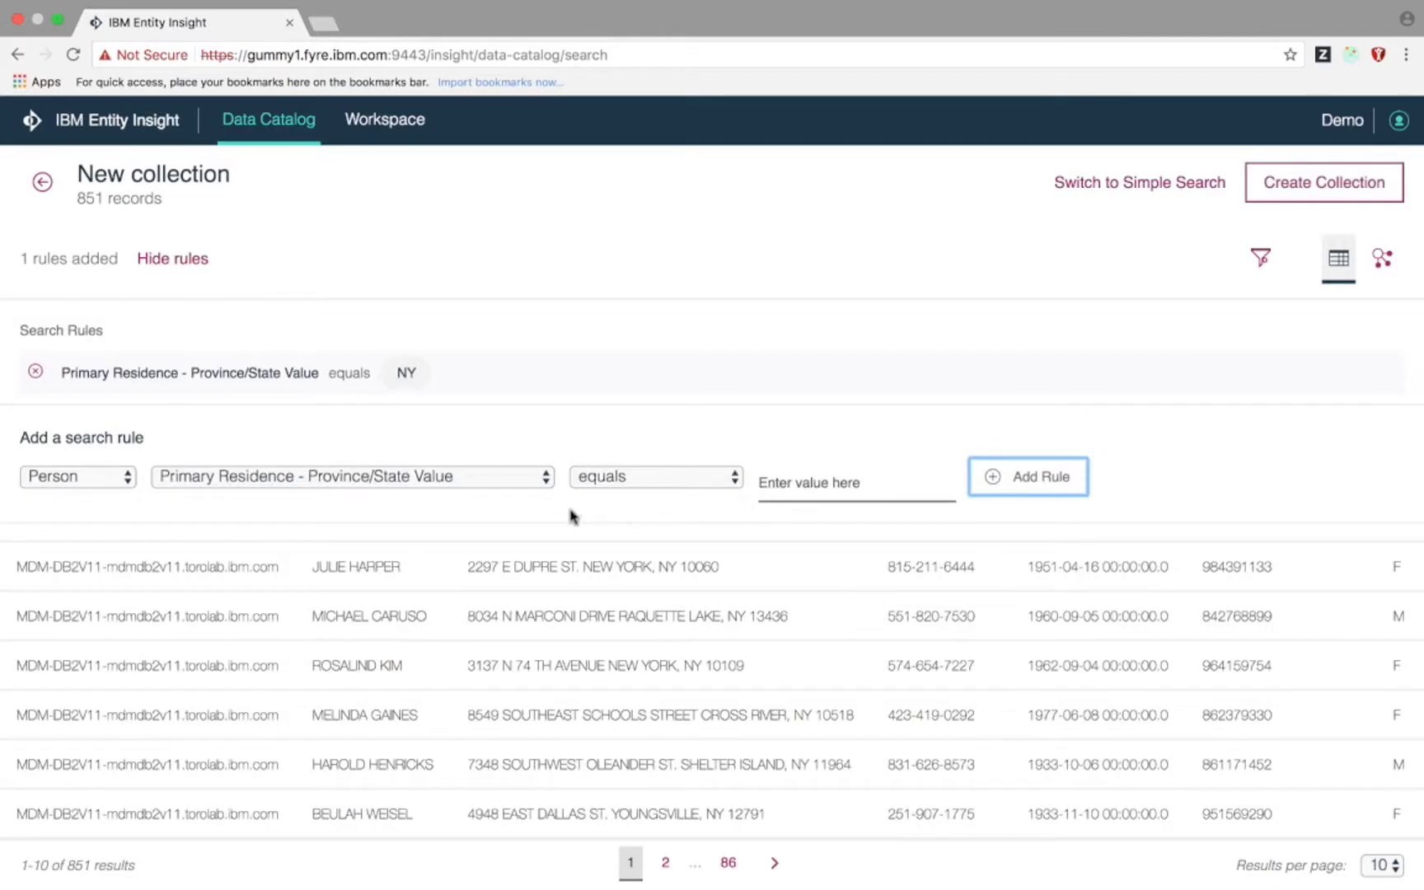
- Add Birth Date rules: less than 2000-01-01 and greater than 1990-01-01
click(425, 480)
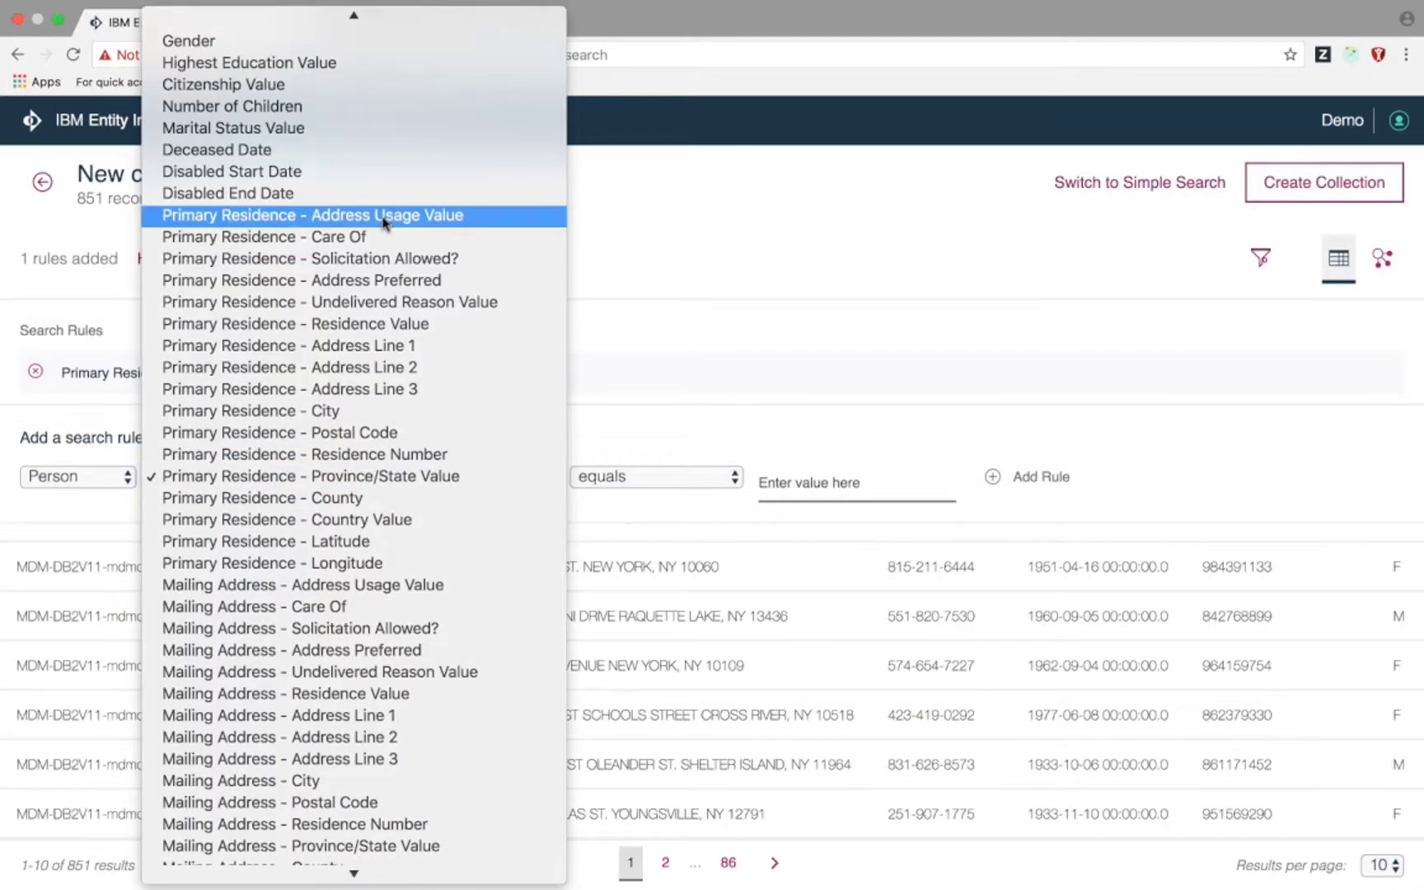
scroll(362, 159, up, 3)
click(359, 108)
click(644, 480)
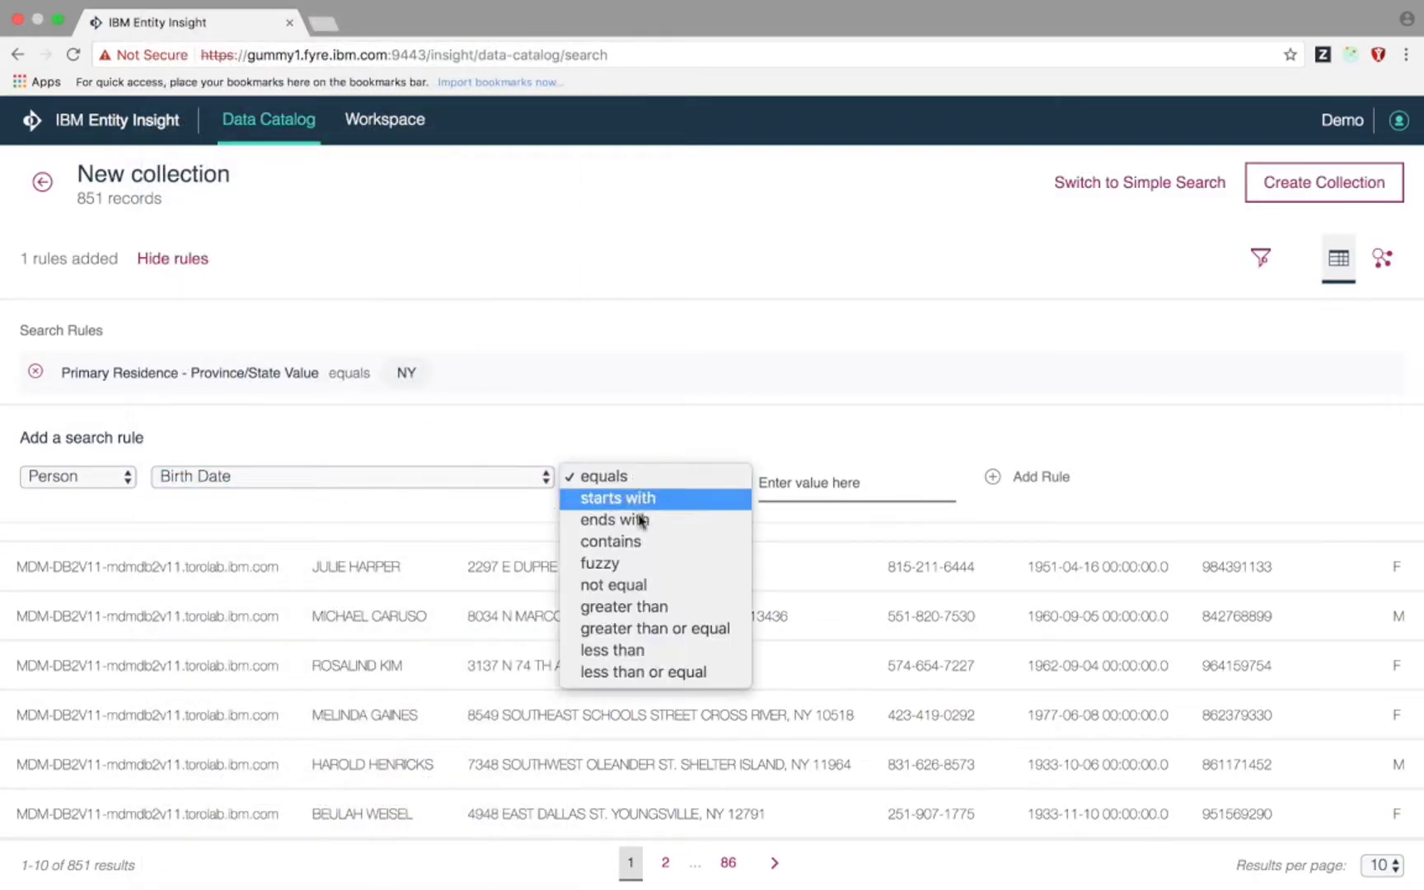
click(626, 648)
click(813, 487)
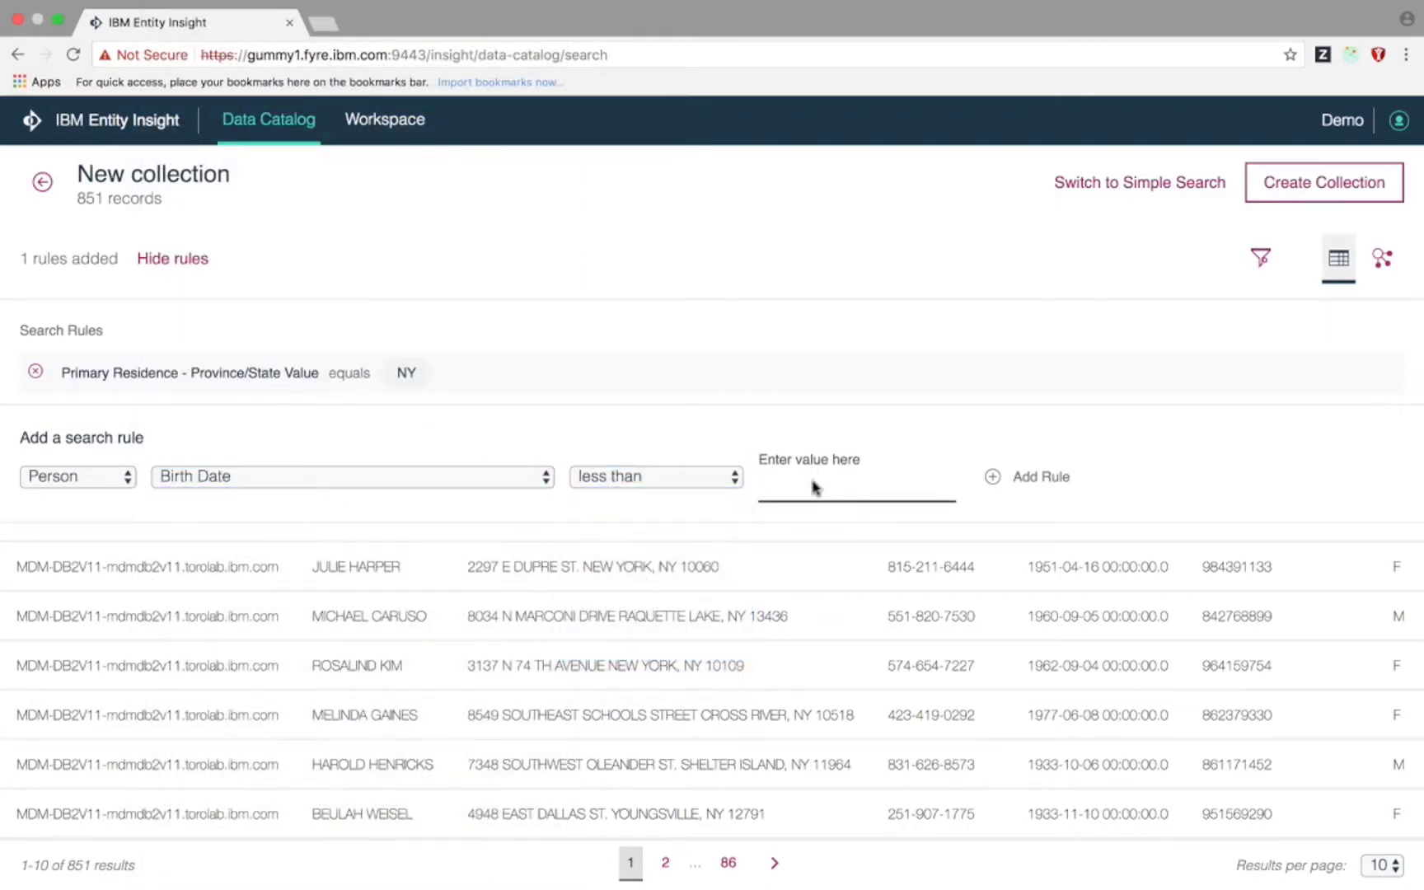
text(2000-01-01)
click(1055, 478)
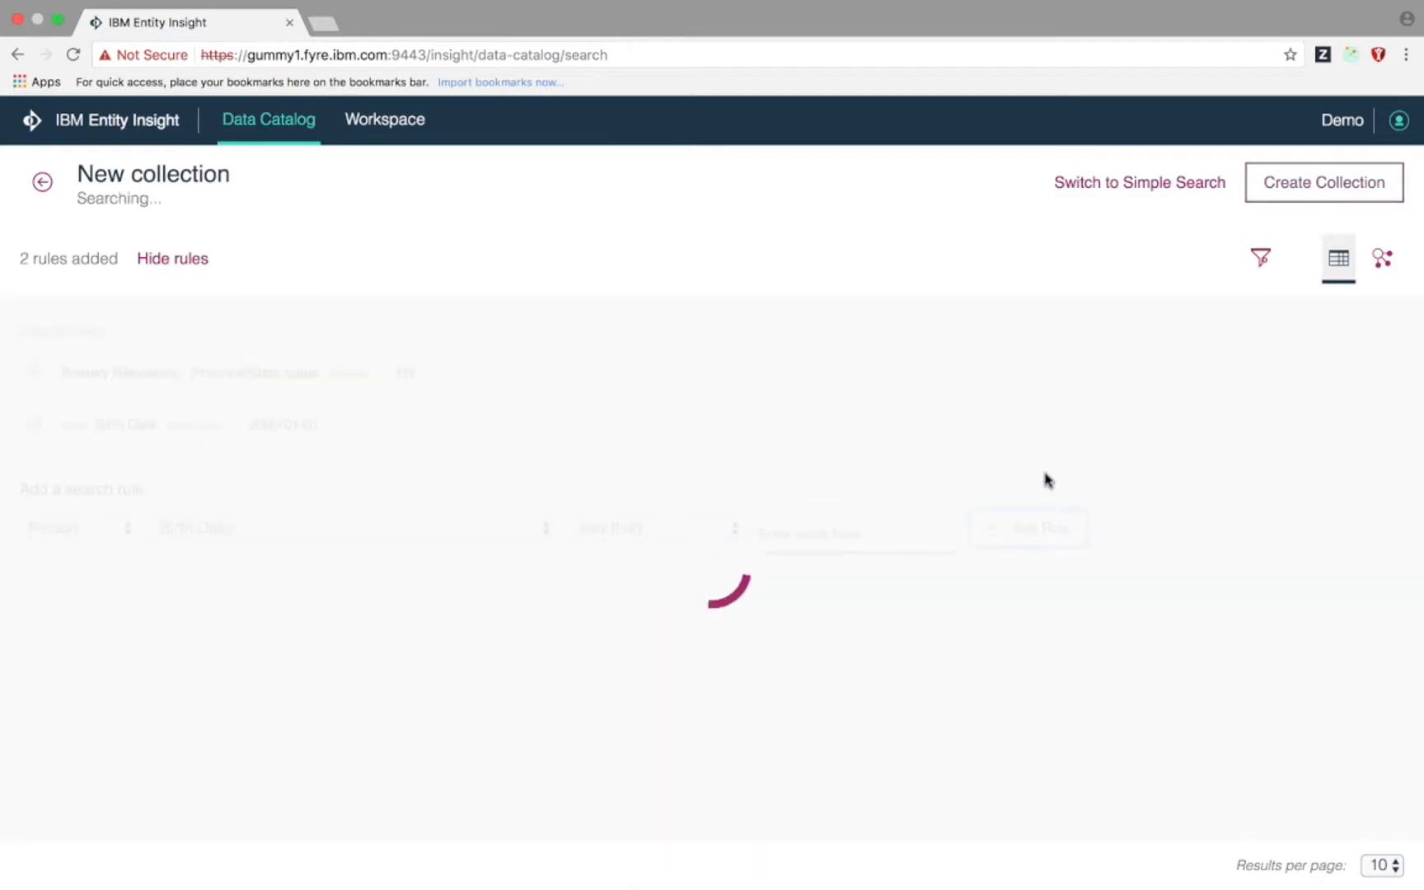
click(632, 530)
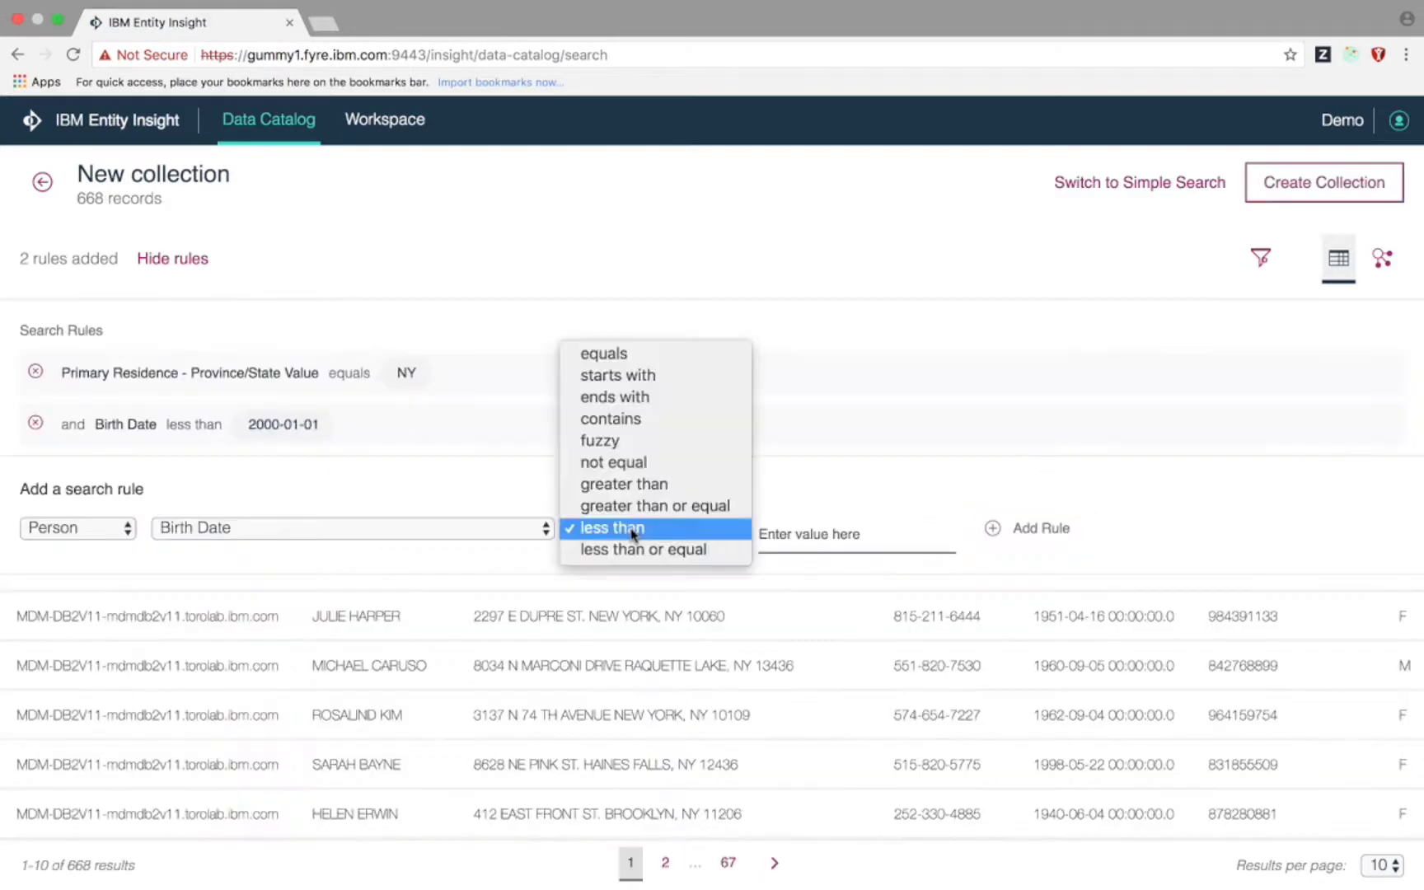
click(632, 484)
click(766, 537)
text(1090-01-01)
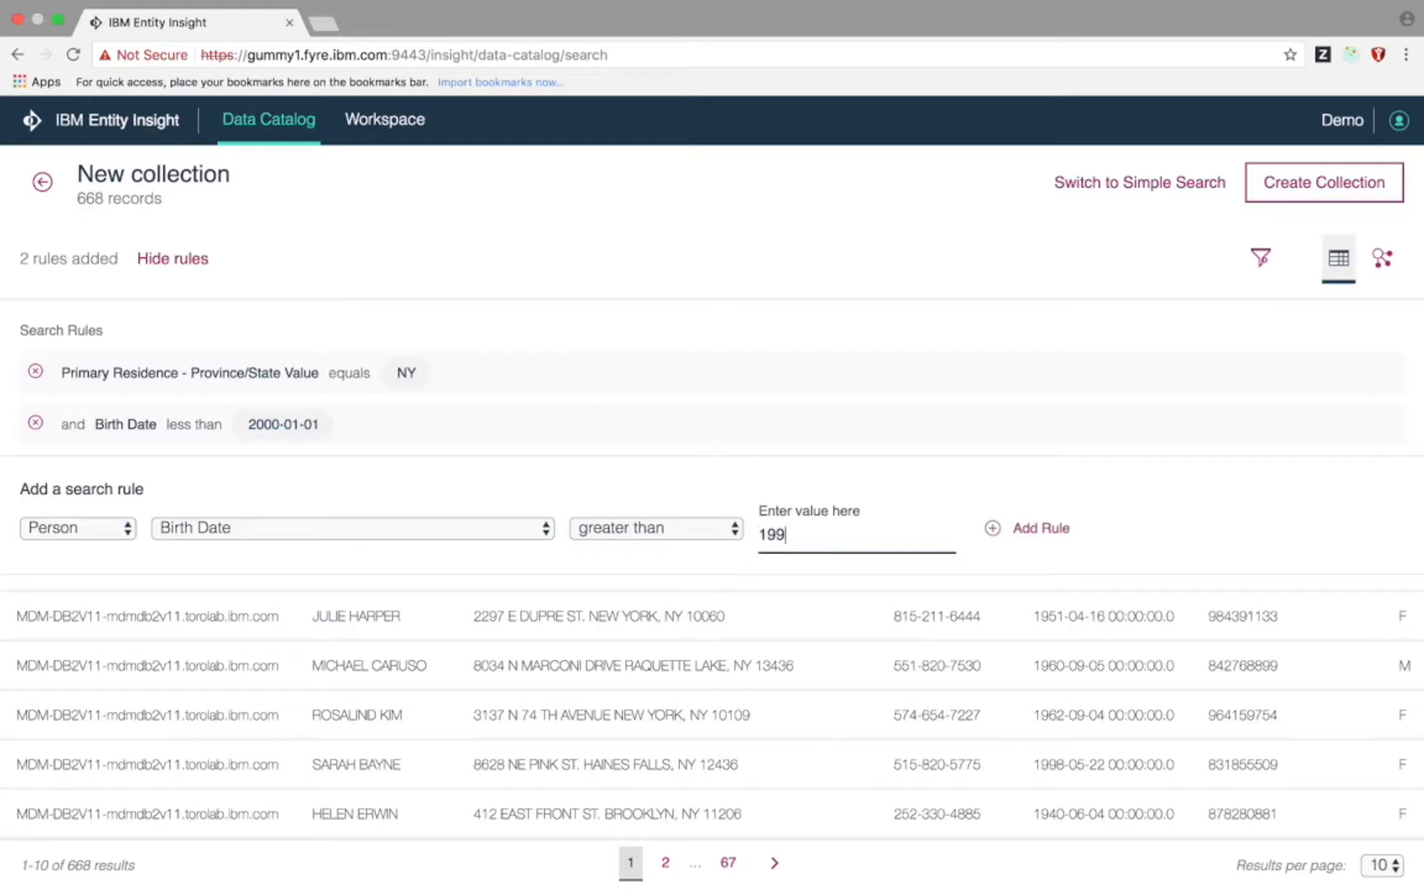
click(1050, 532)
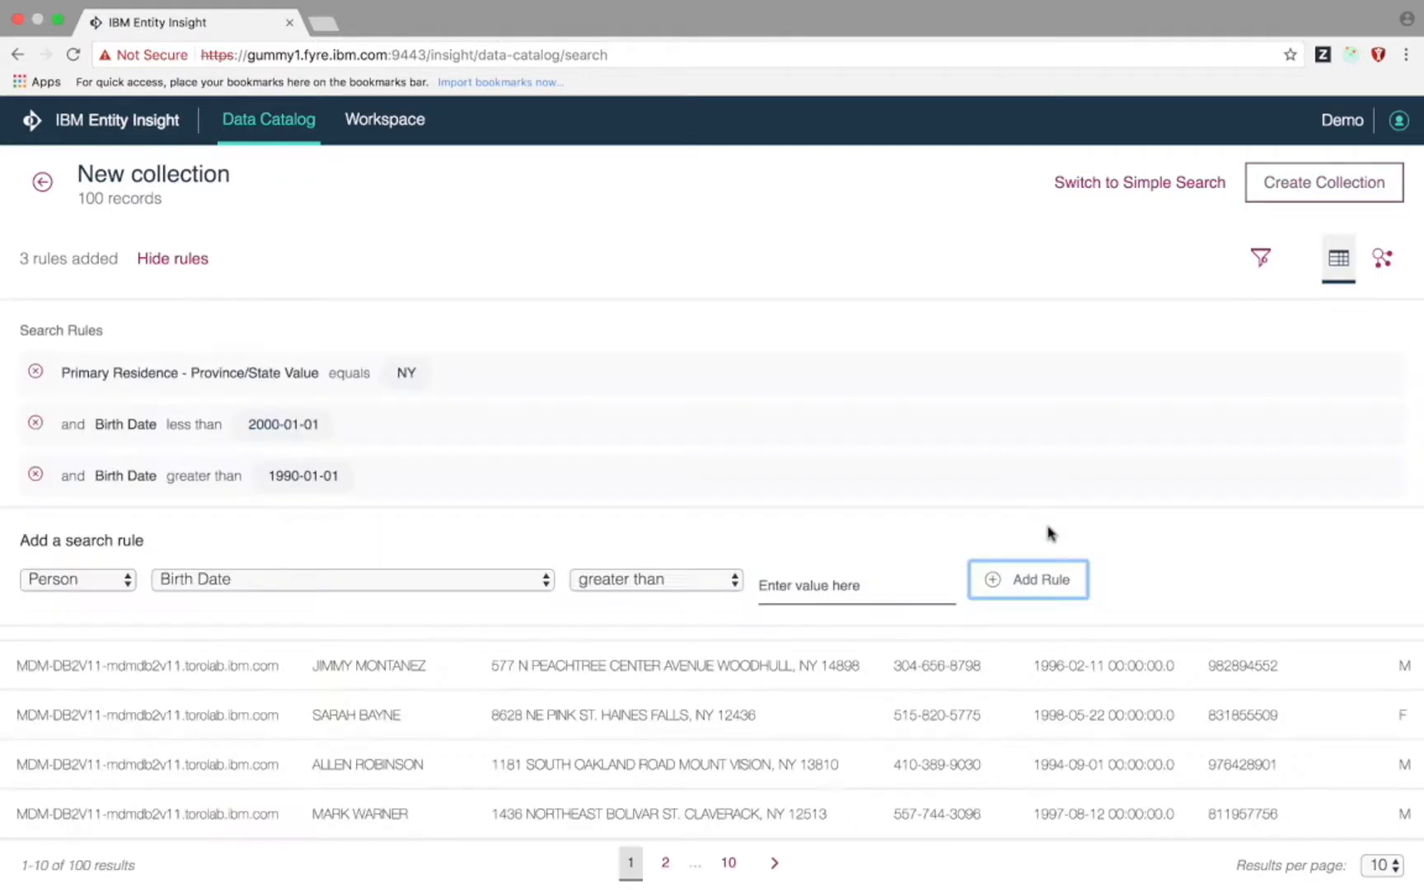
- Add Highest Education Value equals College Diploma, then create a collection from the 40 results
click(530, 578)
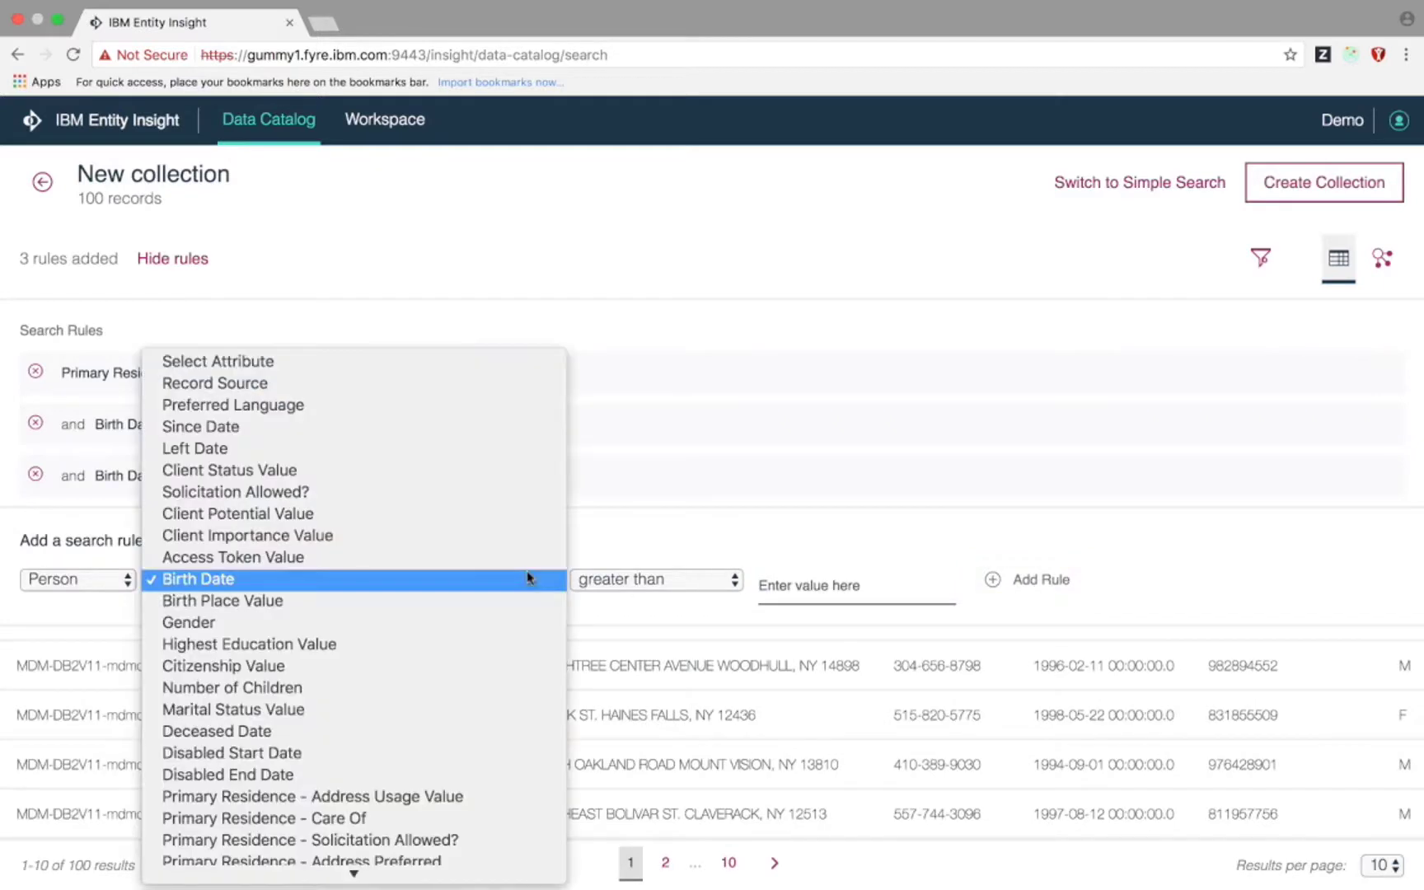
click(498, 645)
click(616, 587)
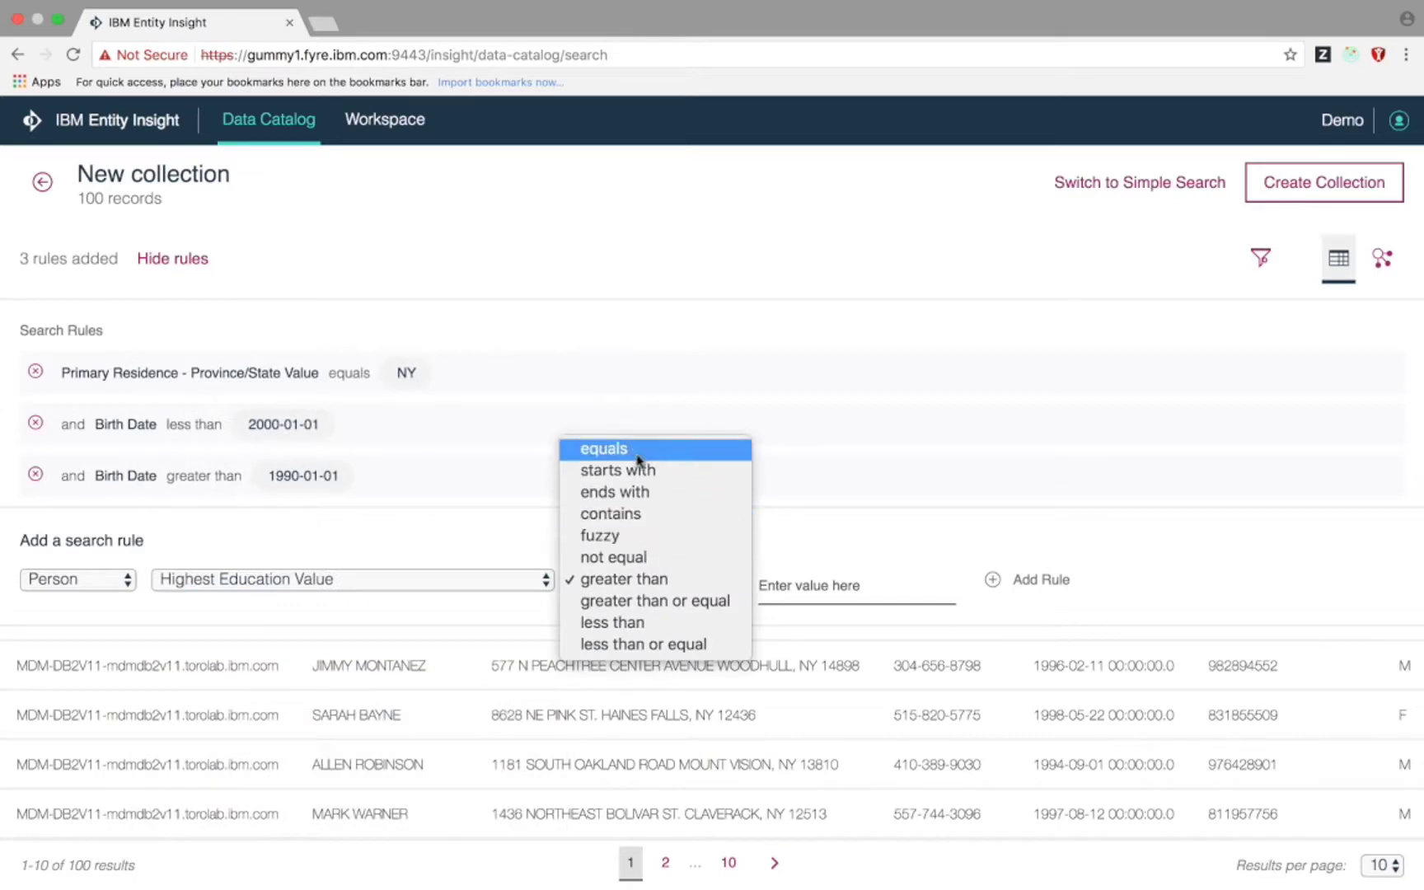
click(604, 448)
click(789, 569)
text(Colleg)
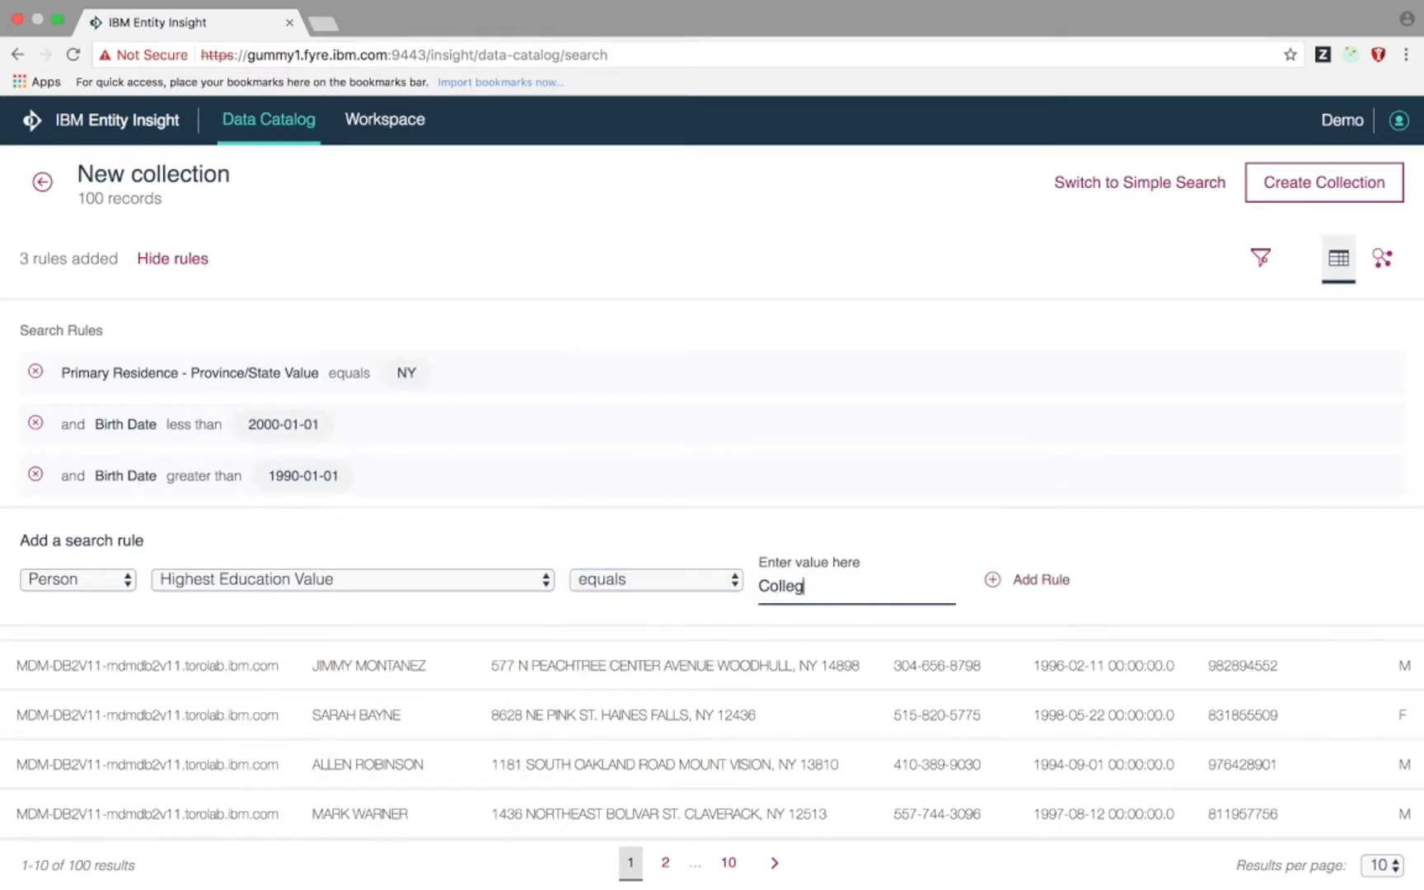
text(e Diploma)
click(1026, 579)
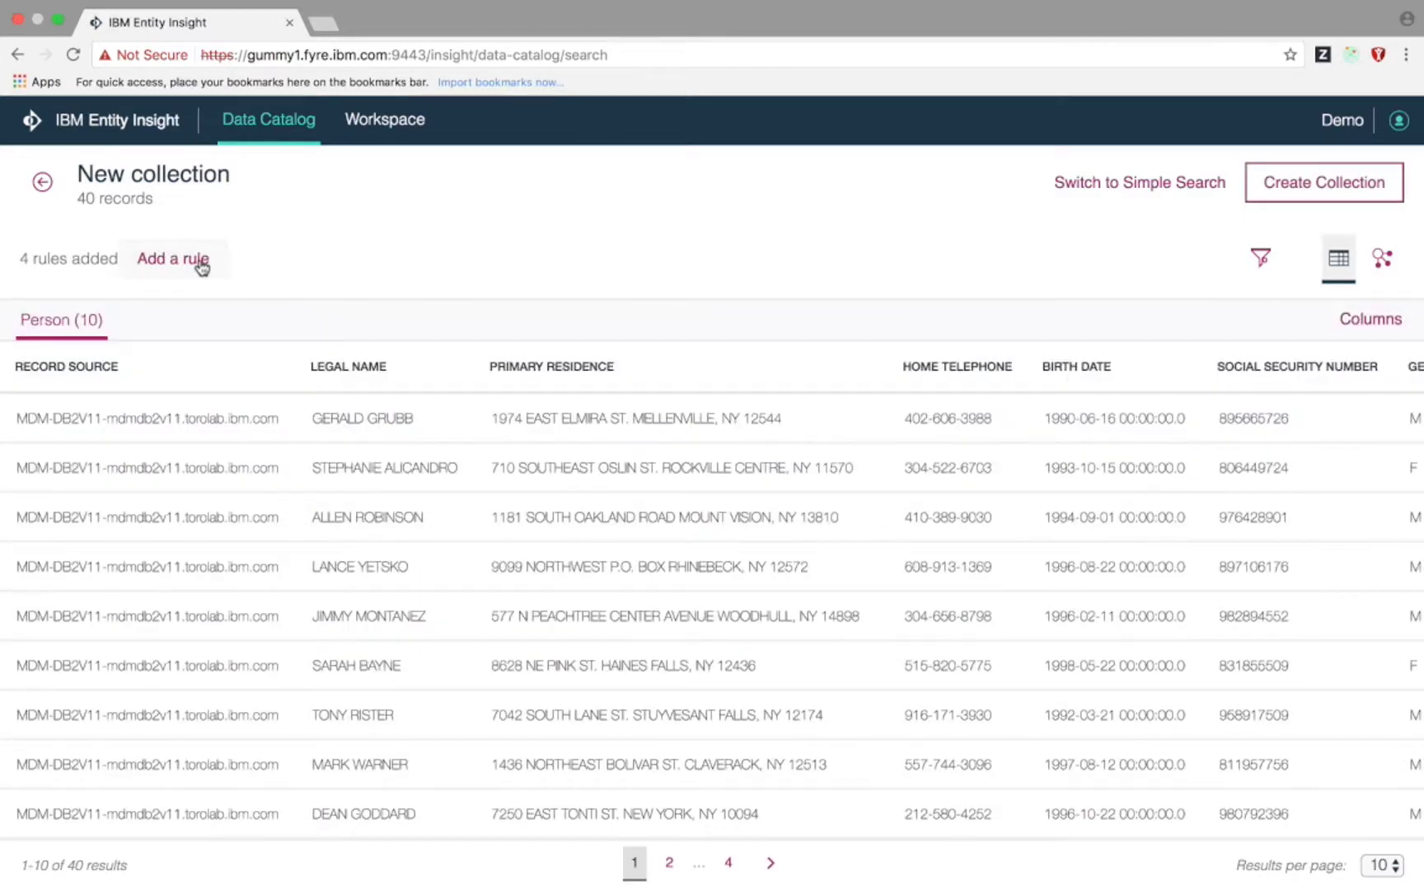
click(201, 264)
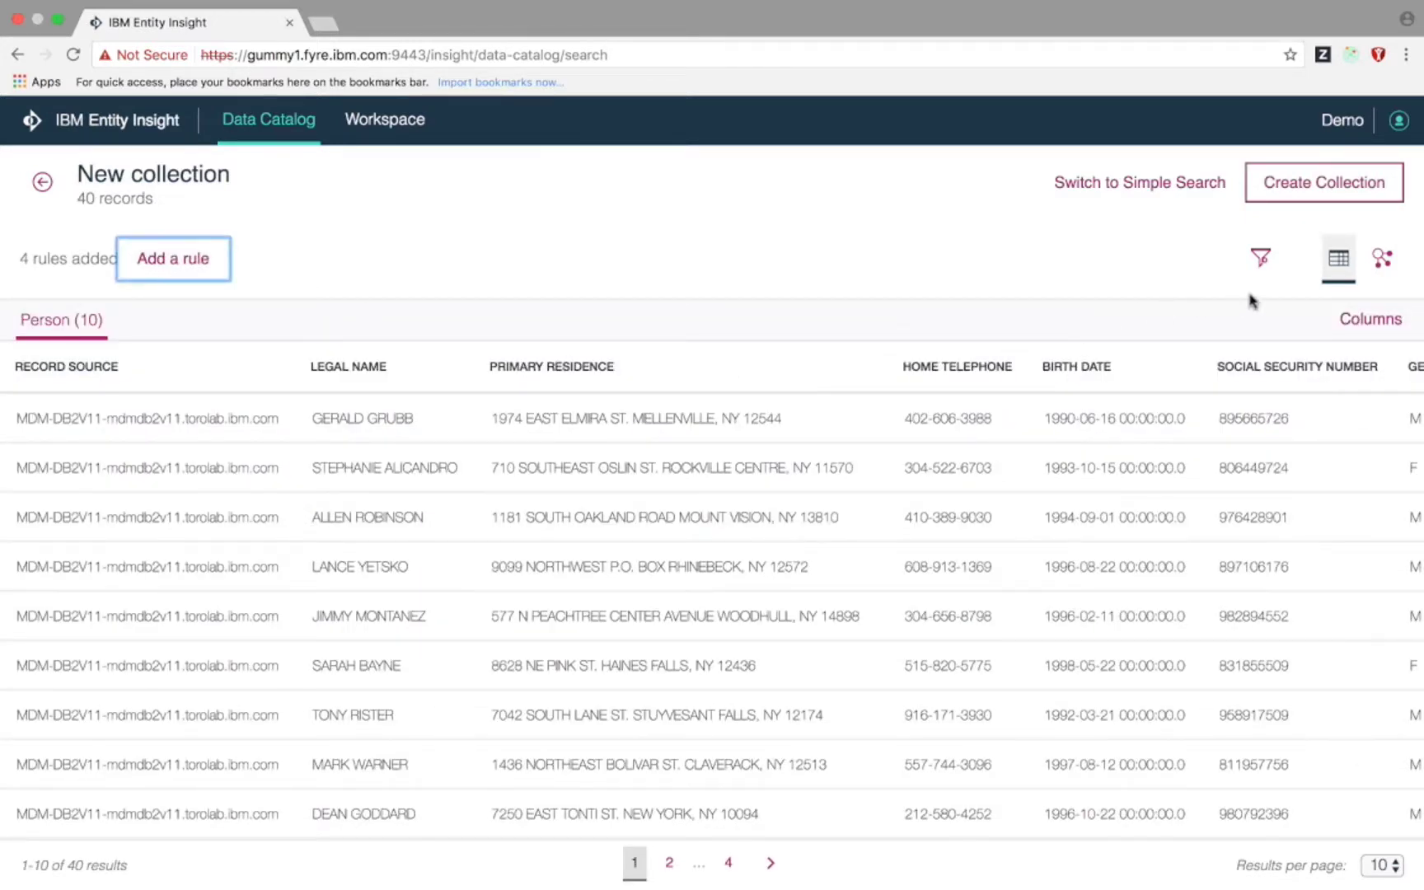
click(1326, 191)
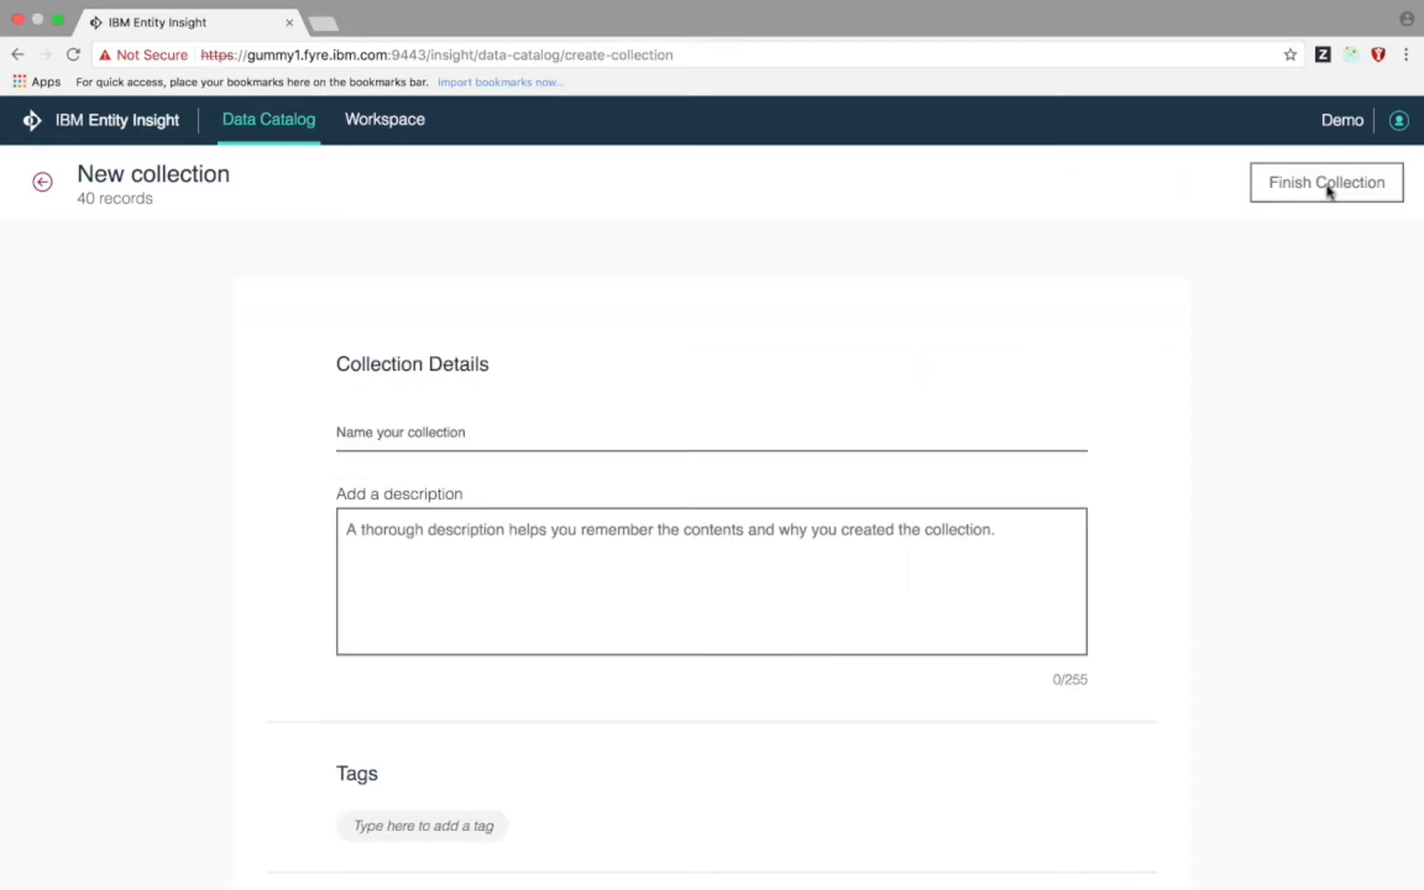
- Name it 'College in NY 18-30' with a description of New York residents aged 18-30 holding college diplomas
click(580, 437)
text(Co)
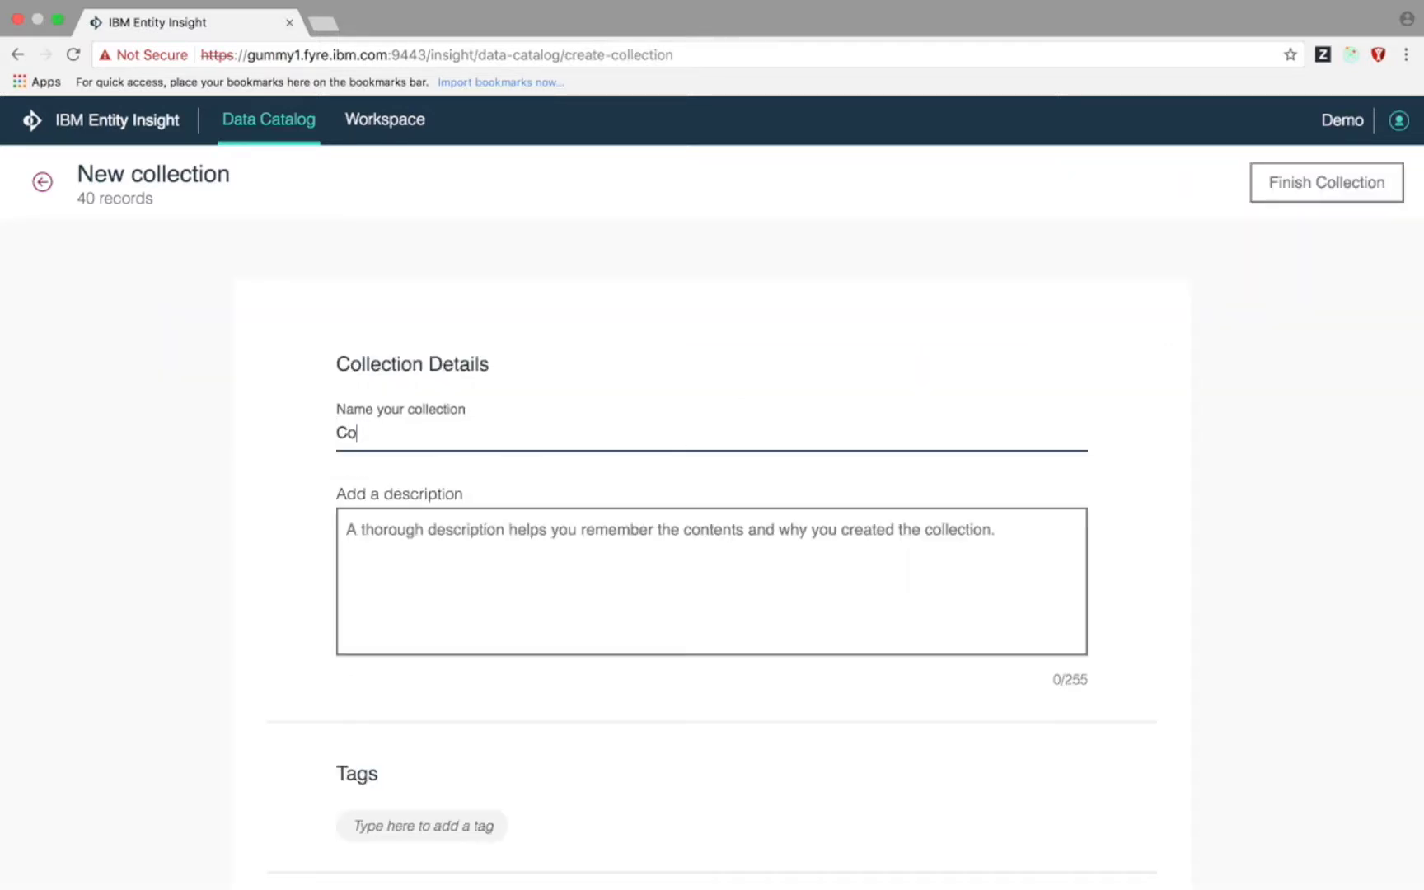
text(llege in NY 18-30)
key(Tab)
text(P)
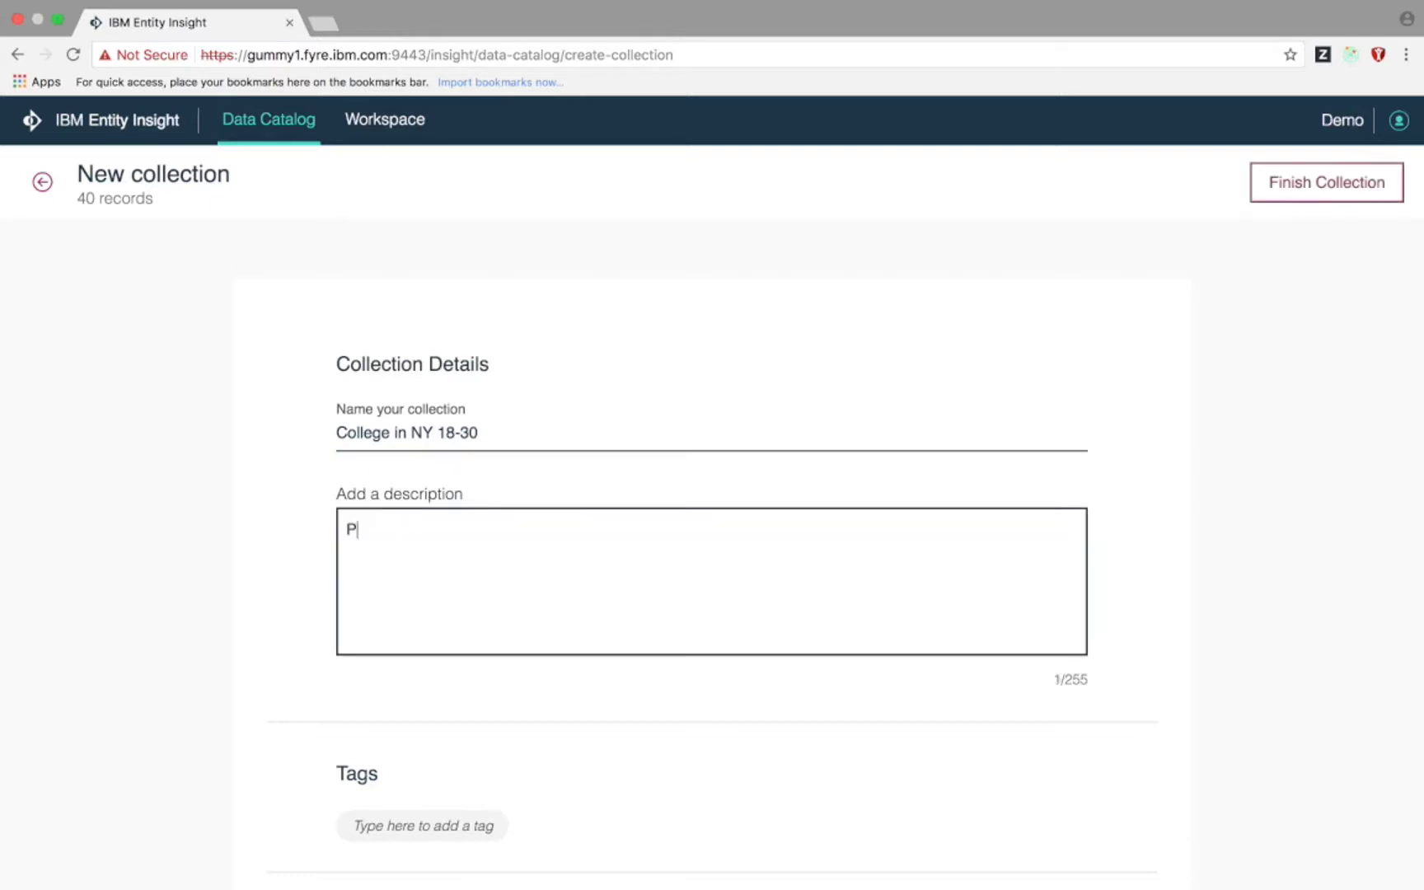
text(eople living in New York, between teh)
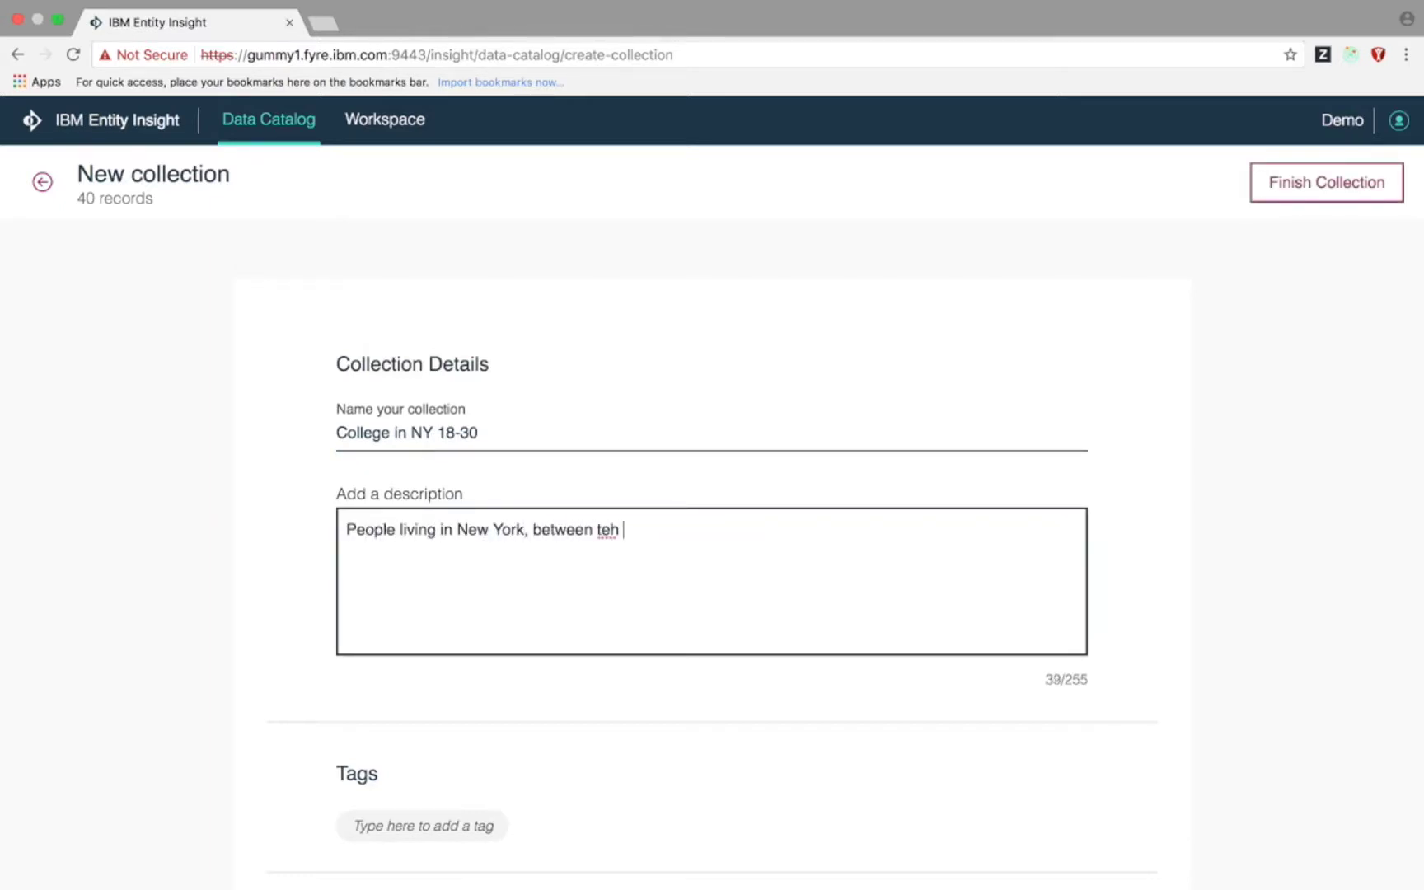
key(BackSpace)
key(BackSpace)
key(BackSpace)
key(BackSpace)
text(the ages of 18-30, with a college)
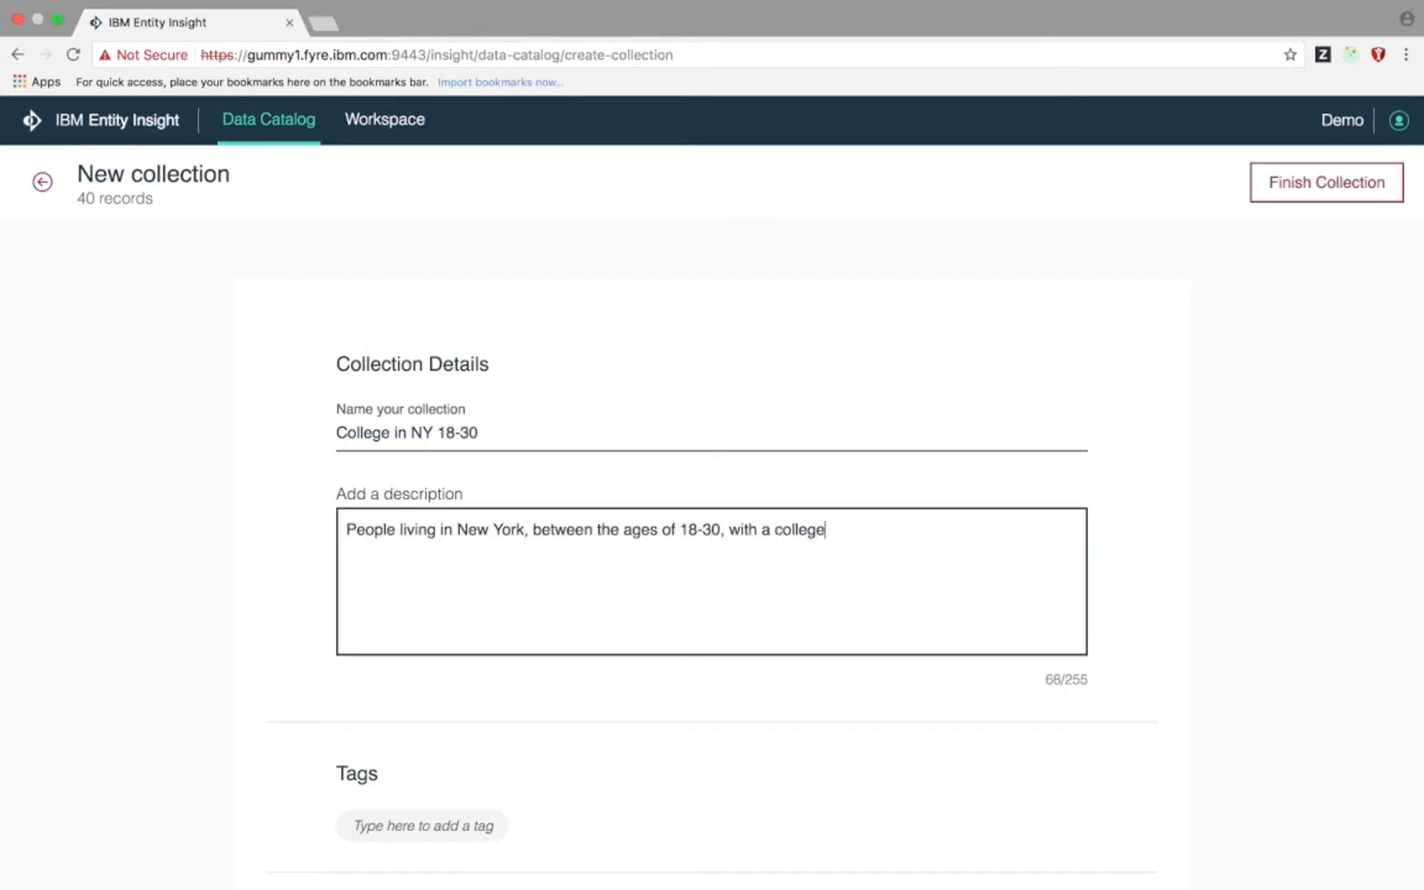
text( diploma)
- Tag the collection New York, College and 18-30, then finish it
click(508, 821)
text(New York)
key(Return)
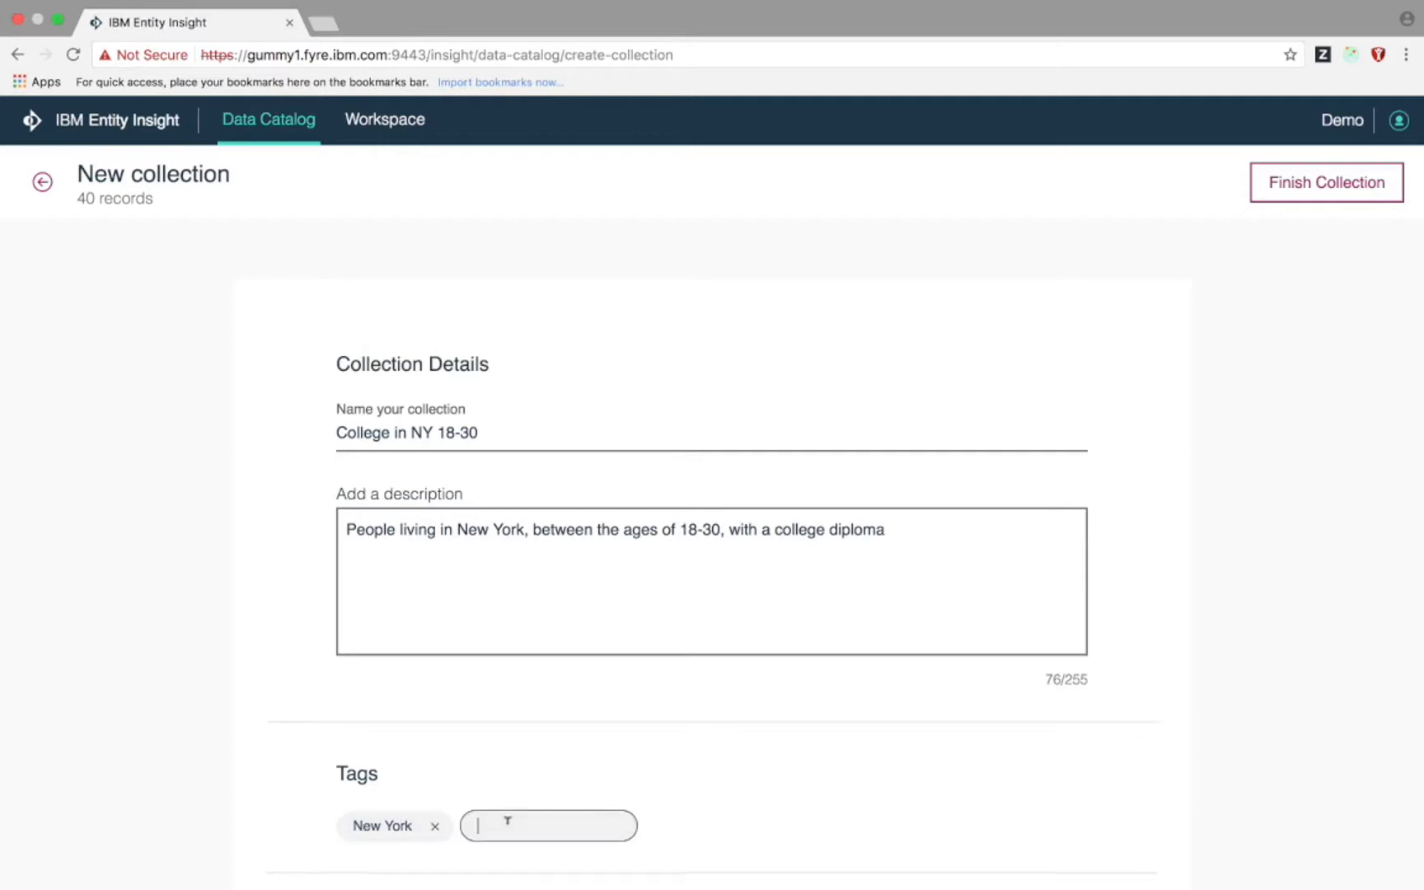
text(College)
key(Return)
text(18-30)
key(Return)
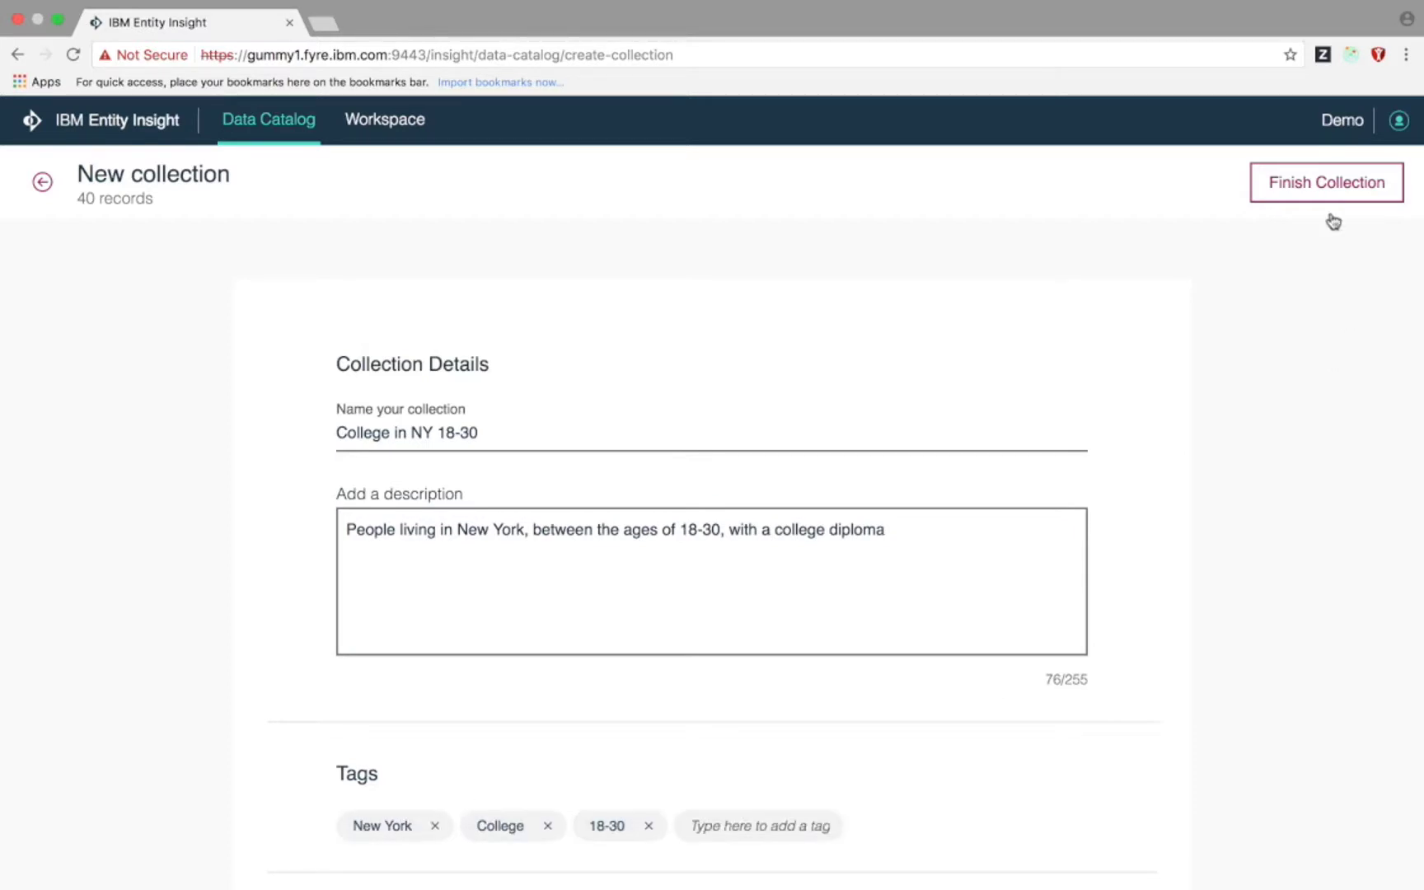
click(1323, 189)
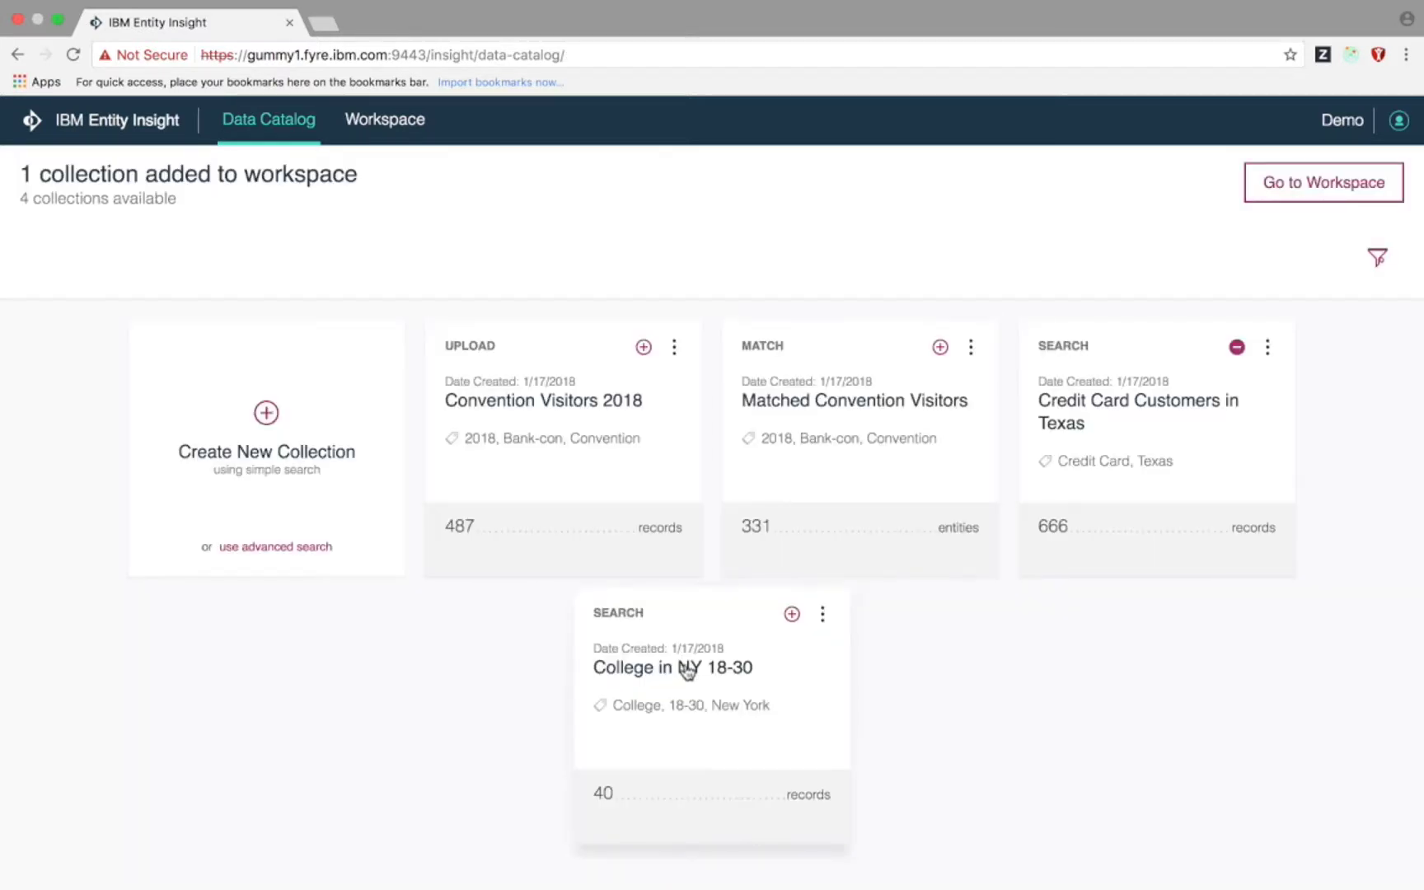